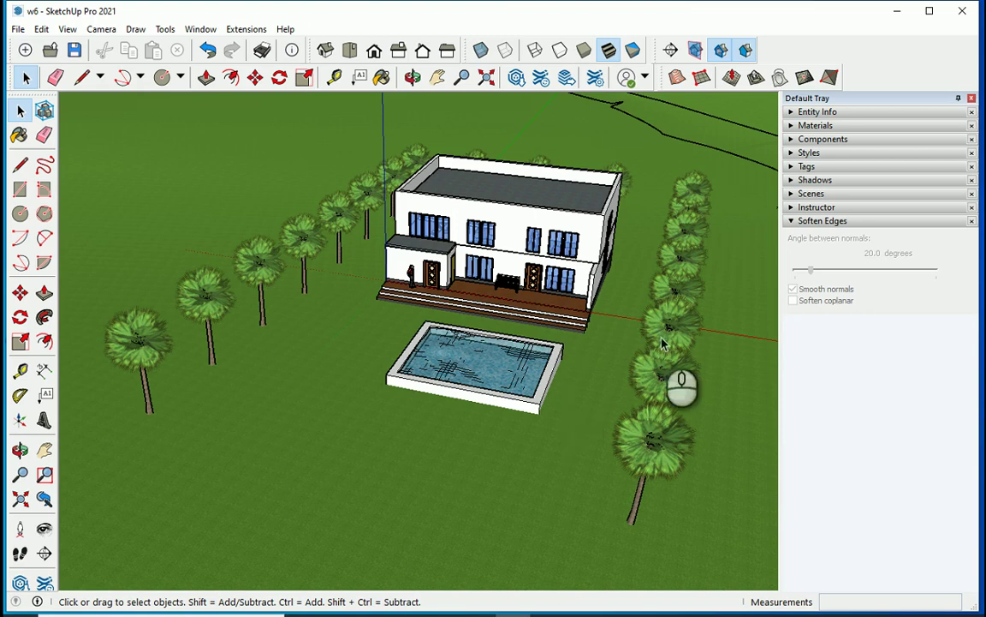
Step: Crossing-select the site objects and hide the terrain, trees and pool, leaving only the house
{"action": "scroll", "coordinate": [377, 307], "scroll_direction": "down", "scroll_amount": 10}
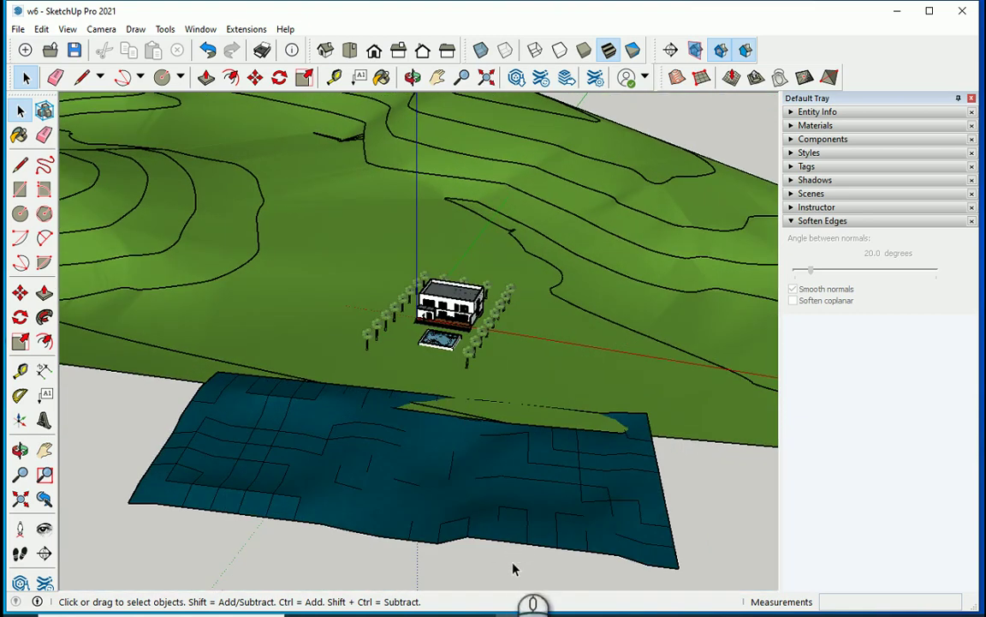
{"action": "left_click_drag", "start_coordinate": [513, 563], "coordinate": [327, 346]}
{"action": "scroll", "coordinate": [504, 360], "scroll_direction": "up", "scroll_amount": 5}
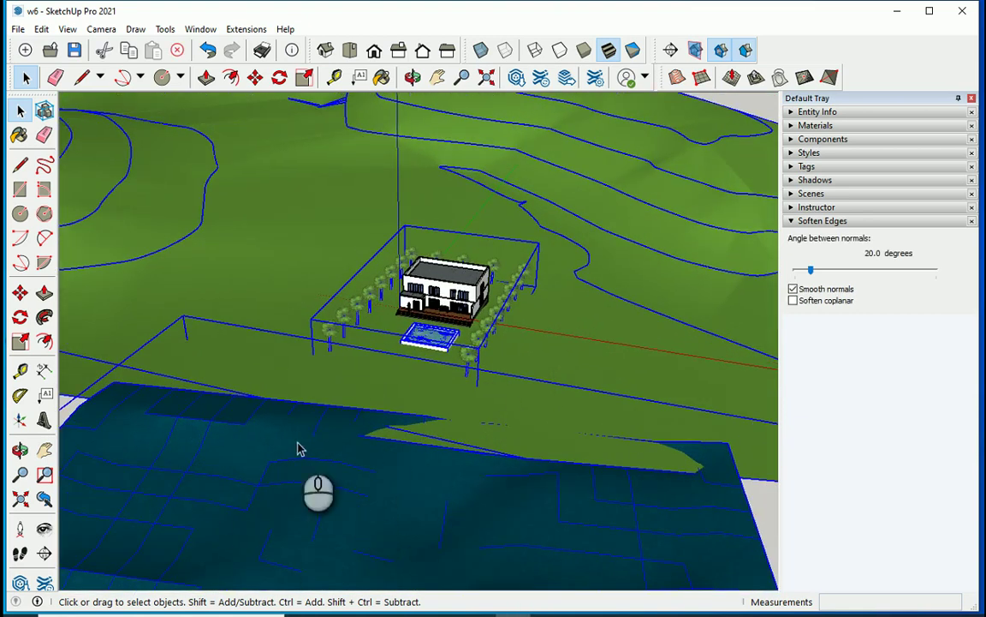
{"action": "scroll", "coordinate": [354, 407], "scroll_direction": "up", "scroll_amount": 5}
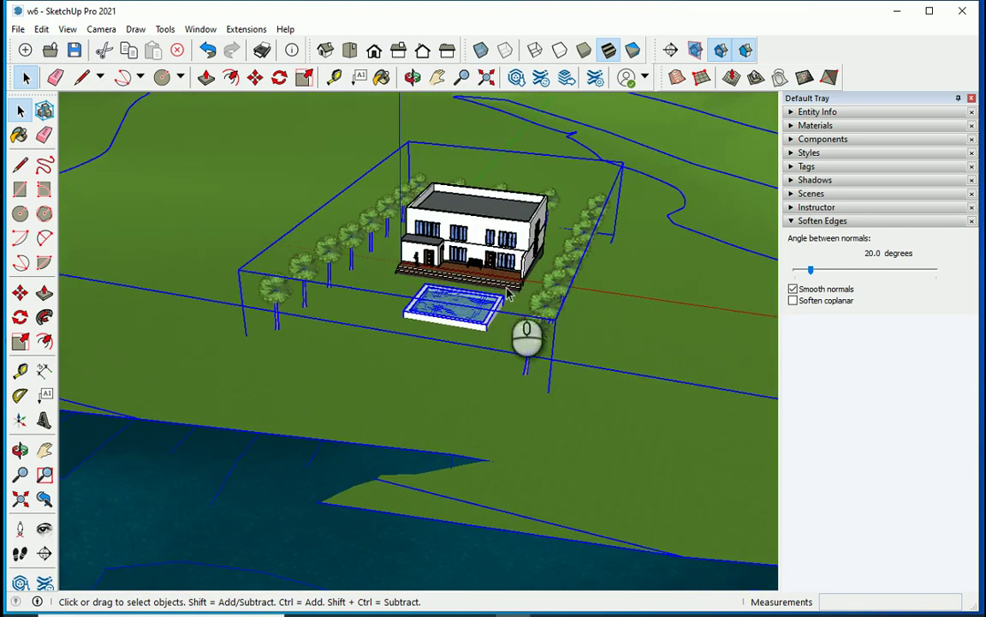
{"action": "scroll", "coordinate": [508, 294], "scroll_direction": "up", "scroll_amount": 5}
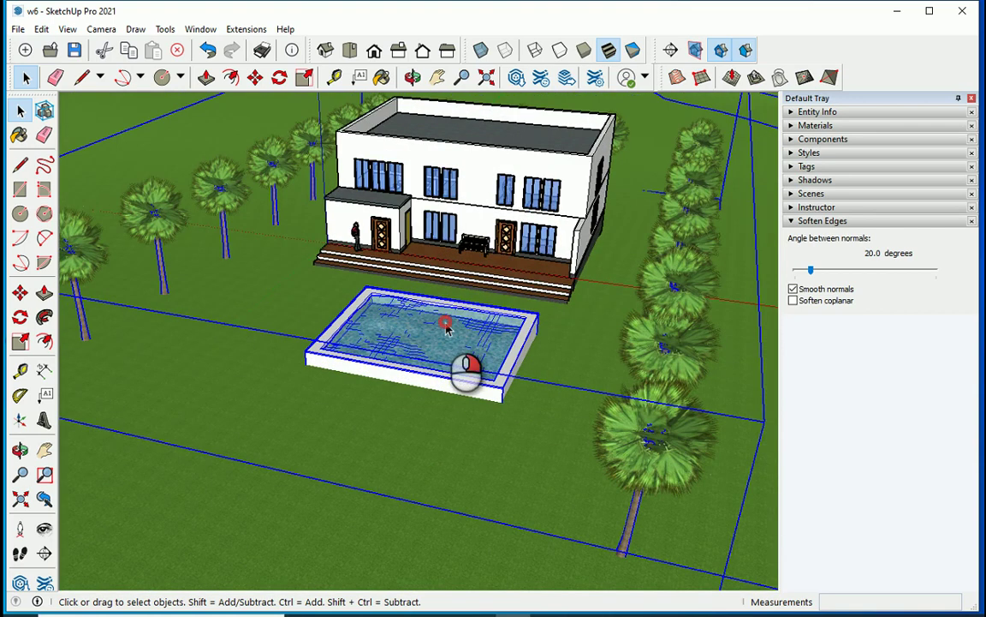
{"action": "right_click", "coordinate": [446, 329]}
{"action": "left_click", "coordinate": [479, 99]}
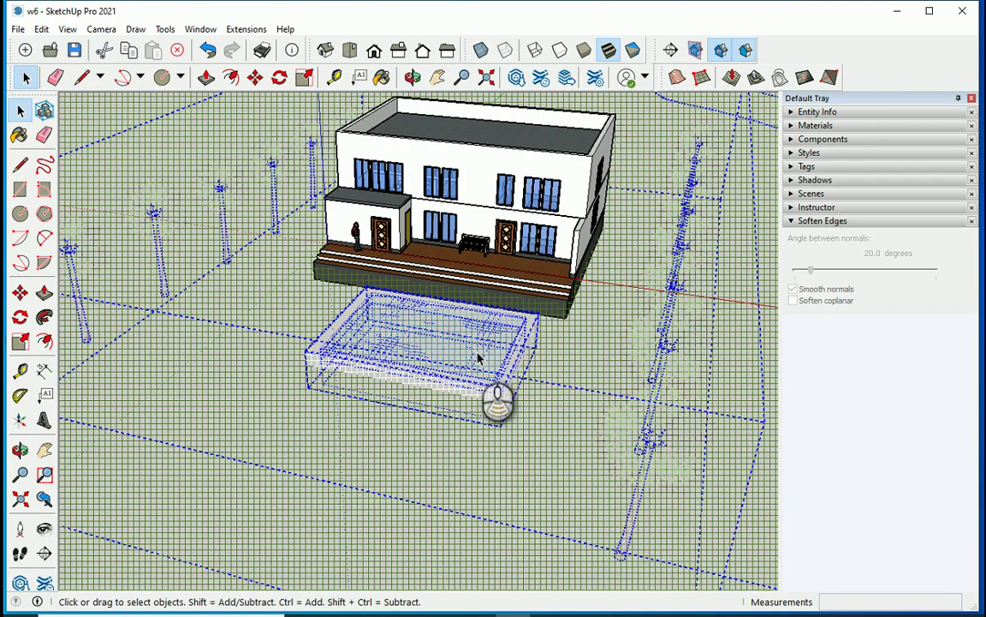
{"action": "middle_click_drag", "start_coordinate": [480, 358], "coordinate": [94, 17]}
{"action": "left_click", "coordinate": [69, 31]}
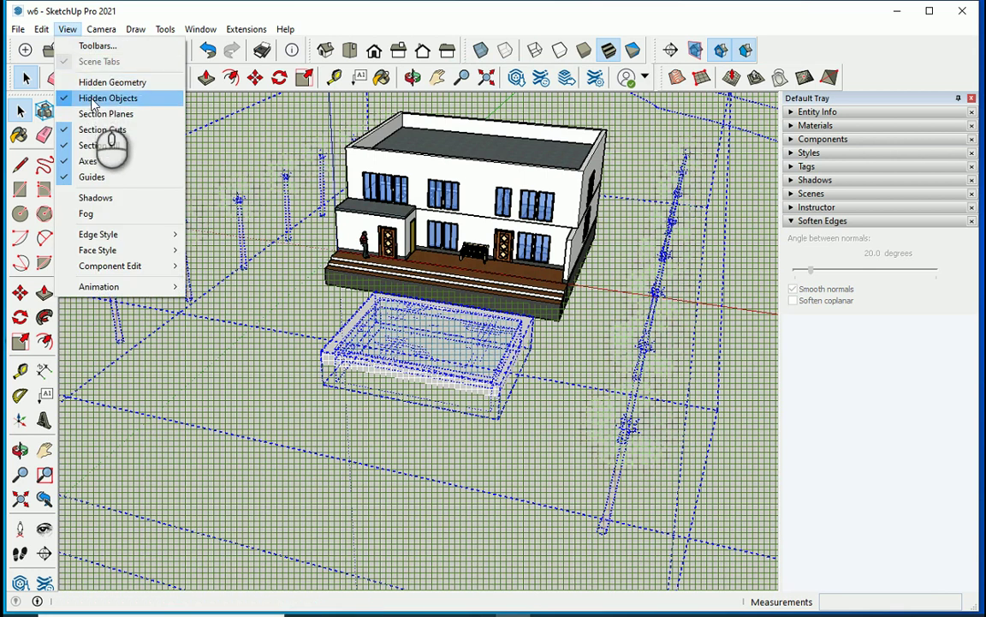
{"action": "left_click", "coordinate": [97, 98]}
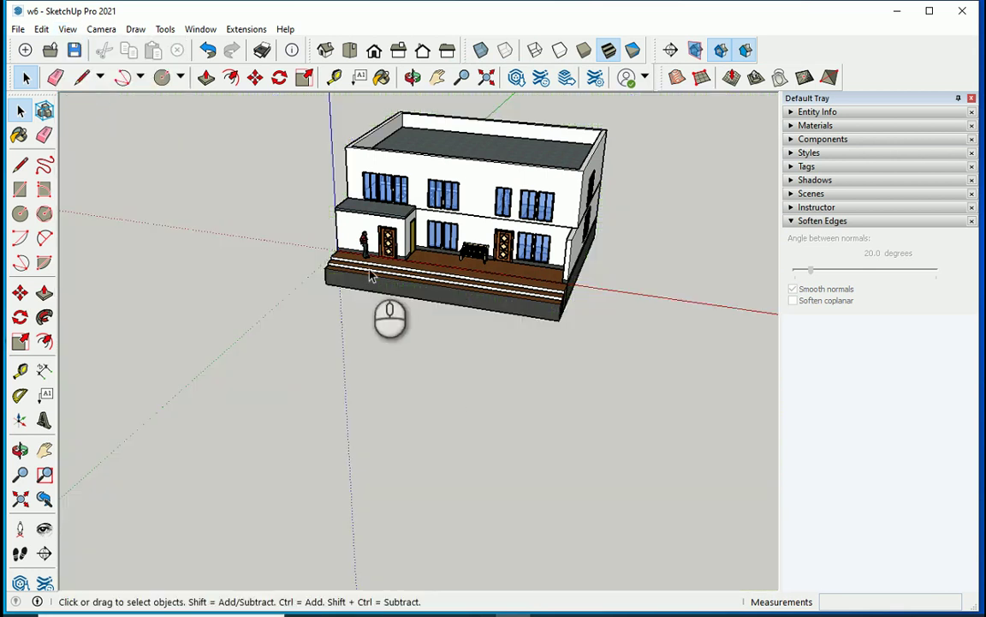
{"action": "middle_click_drag", "start_coordinate": [370, 277], "coordinate": [488, 132]}
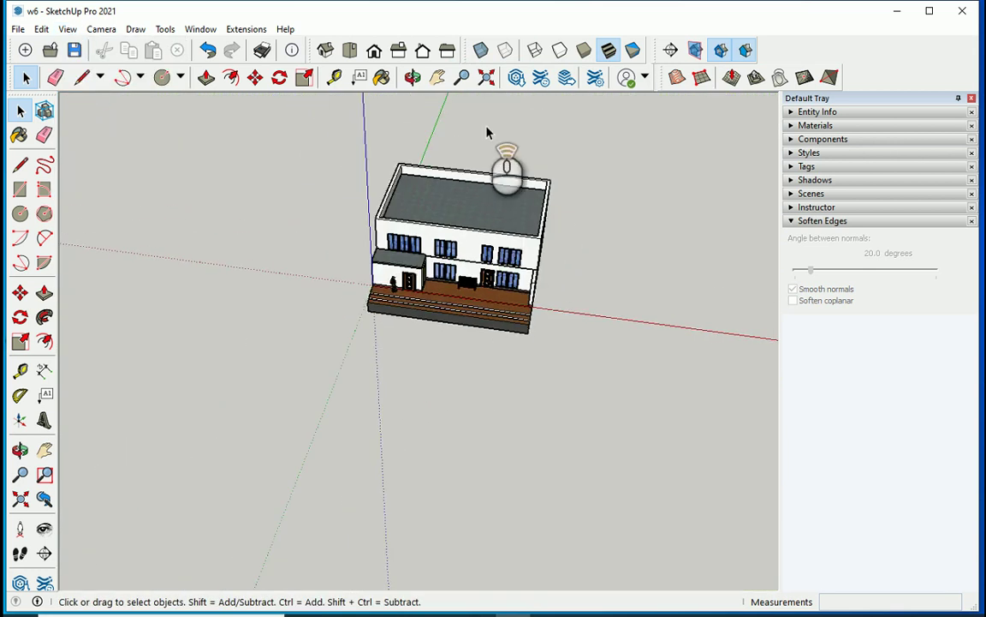
{"action": "scroll", "coordinate": [511, 268], "scroll_direction": "up", "scroll_amount": 3}
{"action": "middle_click_drag", "start_coordinate": [510, 269], "coordinate": [555, 392]}
{"action": "scroll", "coordinate": [539, 373], "scroll_direction": "up", "scroll_amount": 2}
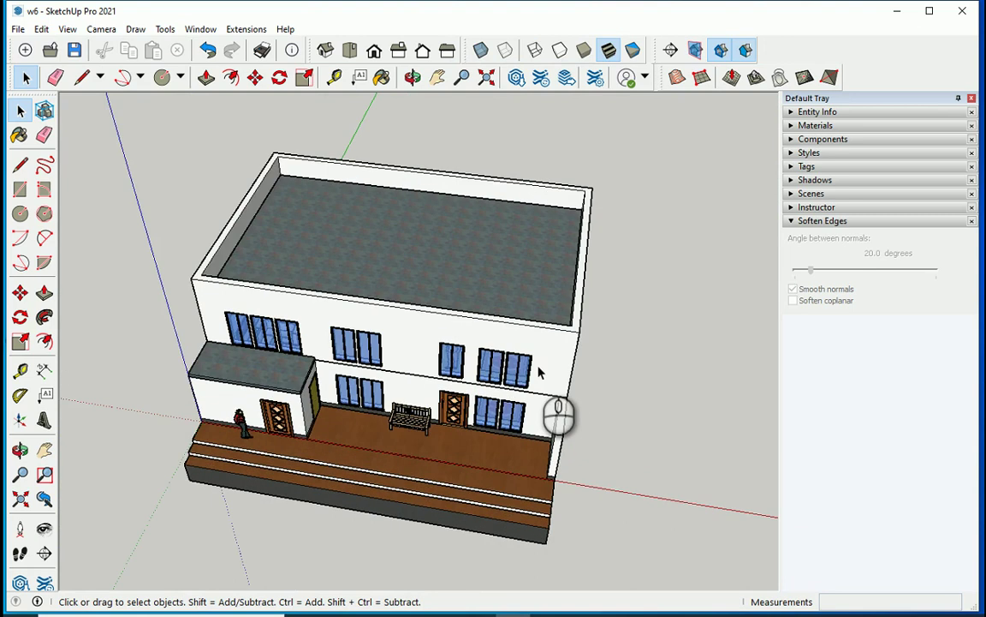
{"action": "middle_click_drag", "start_coordinate": [547, 348], "coordinate": [691, 240]}
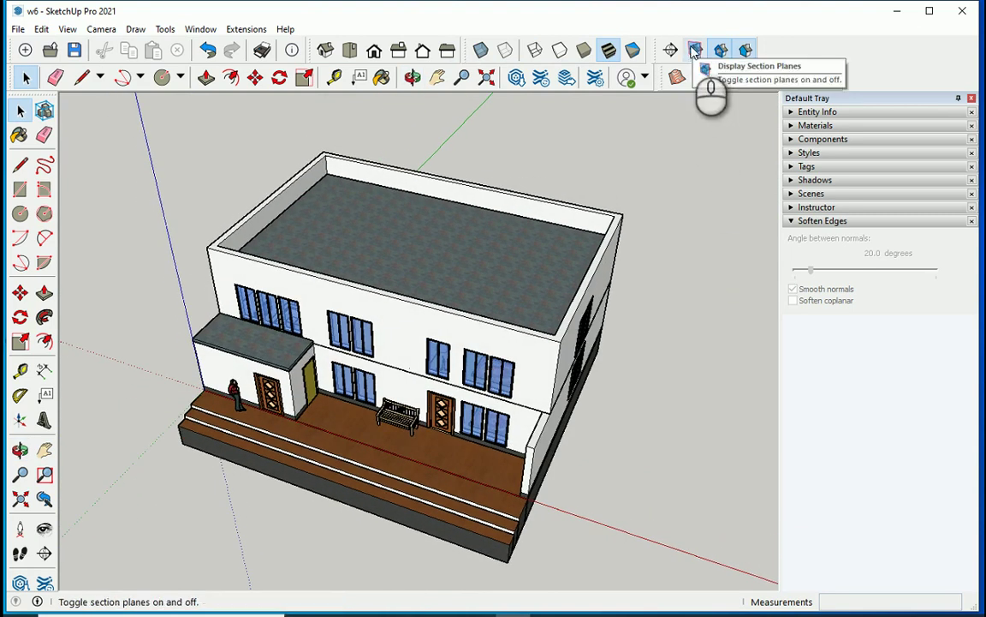
{"action": "left_click_drag", "start_coordinate": [661, 49], "coordinate": [634, 204]}
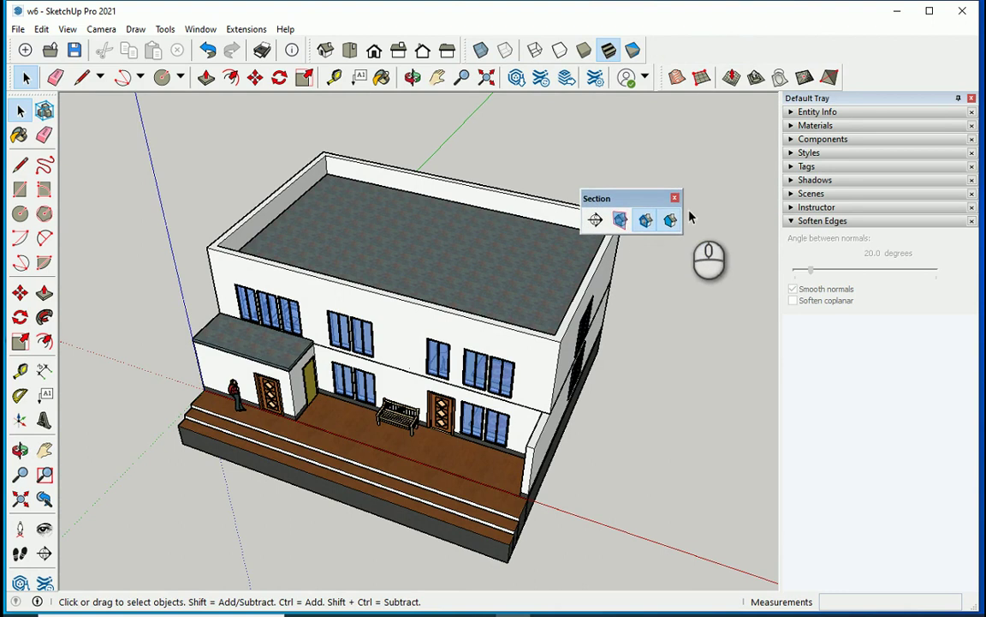
{"action": "left_click", "coordinate": [675, 199]}
{"action": "right_click", "coordinate": [709, 48]}
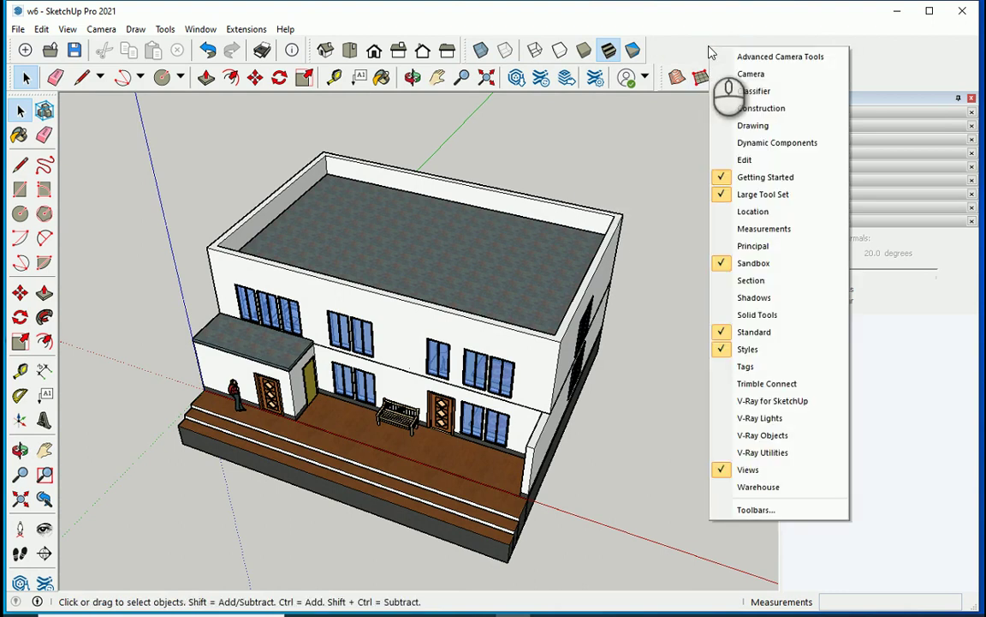
{"action": "left_click", "coordinate": [754, 280]}
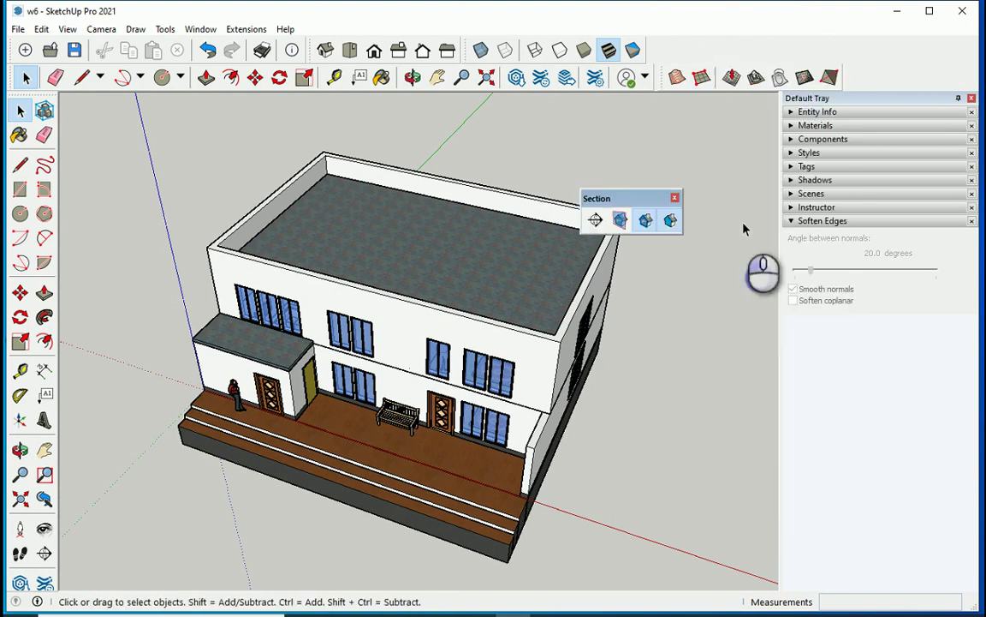
{"action": "left_click_drag", "start_coordinate": [599, 200], "coordinate": [667, 52]}
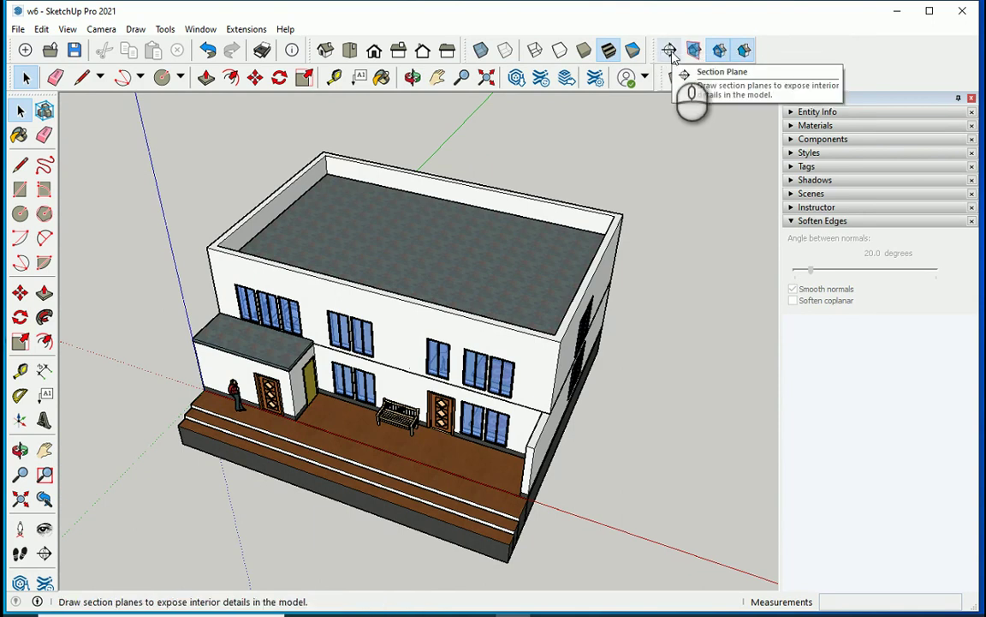
Step: Place a horizontal section plane on the house wall to cut away the roof
{"action": "left_click", "coordinate": [671, 53]}
{"action": "scroll", "coordinate": [578, 423], "scroll_direction": "up", "scroll_amount": 2}
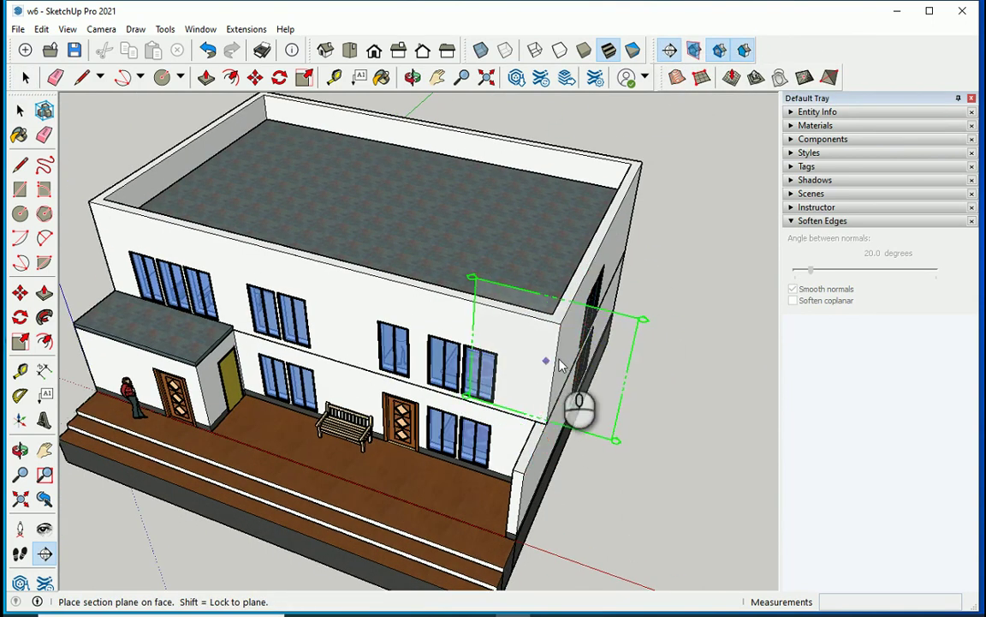
{"action": "scroll", "coordinate": [564, 364], "scroll_direction": "up", "scroll_amount": 3}
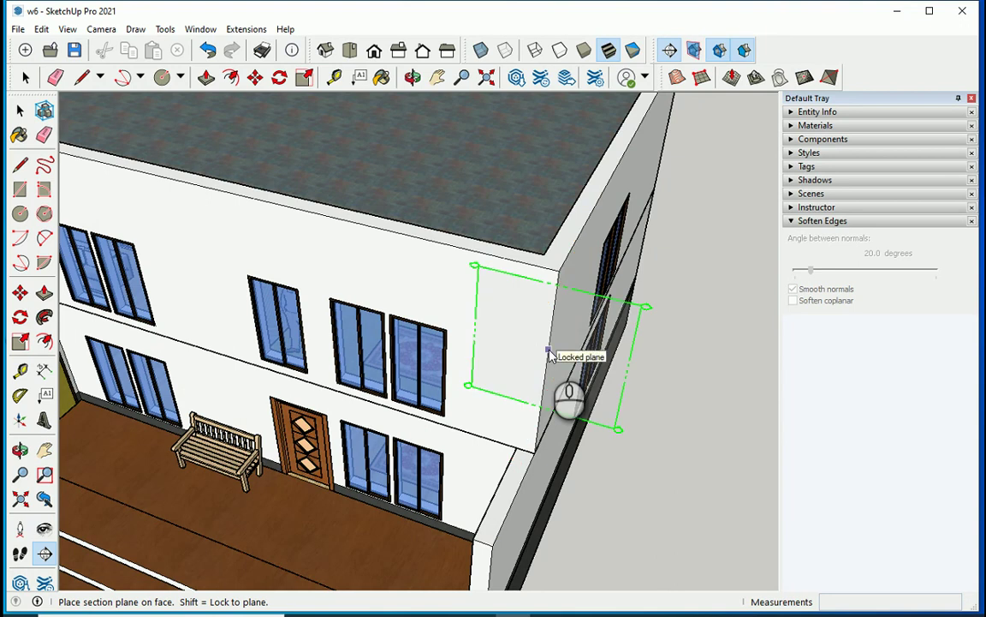
{"action": "key", "text": "Up"}
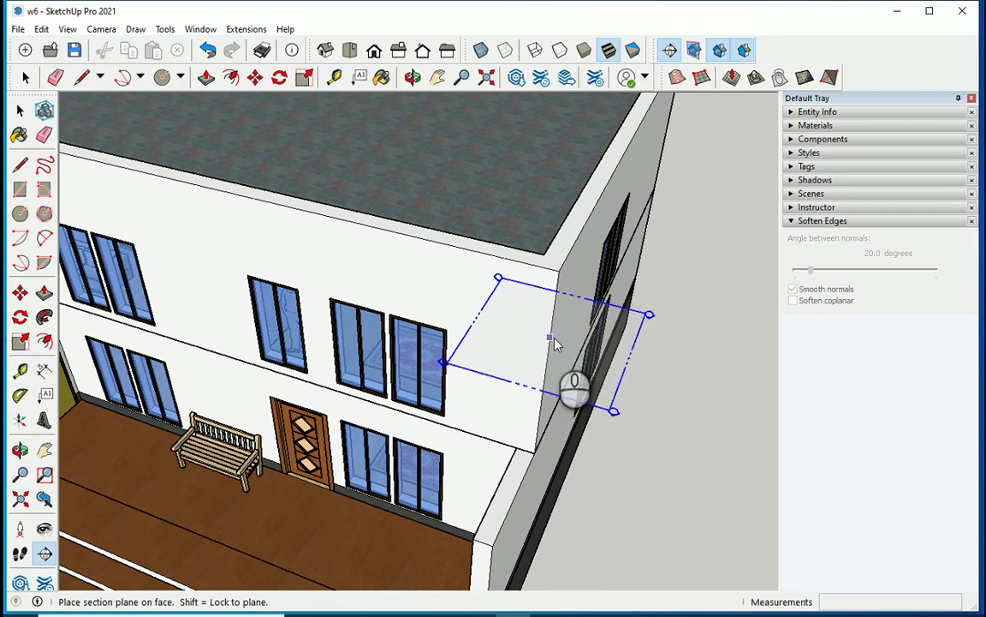
{"action": "left_click", "coordinate": [553, 341]}
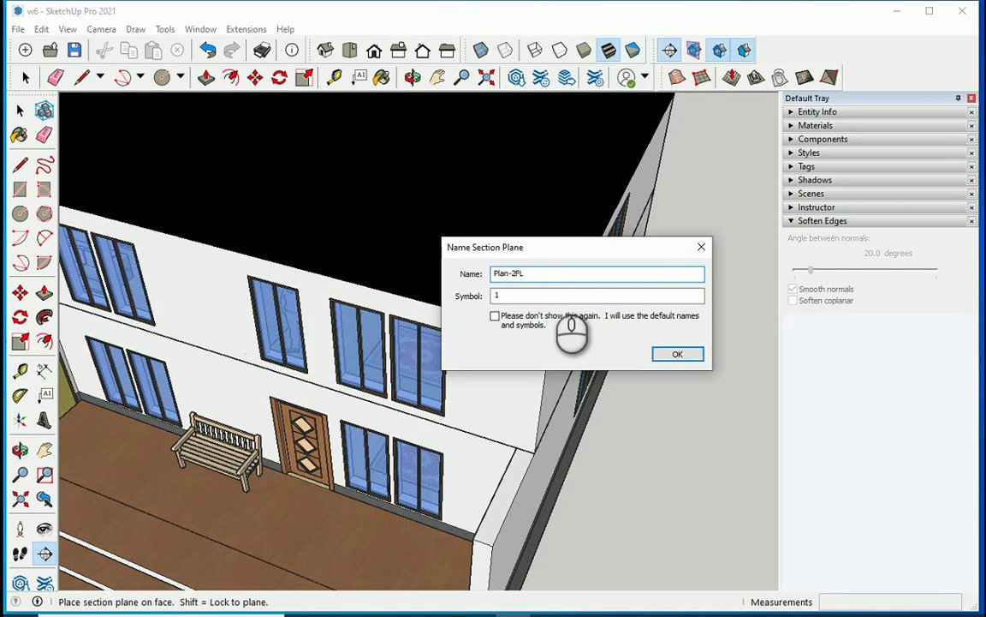
Step: Confirm the section plane name Plan-2FL and zoom out to check the cut
{"action": "left_click", "coordinate": [678, 353]}
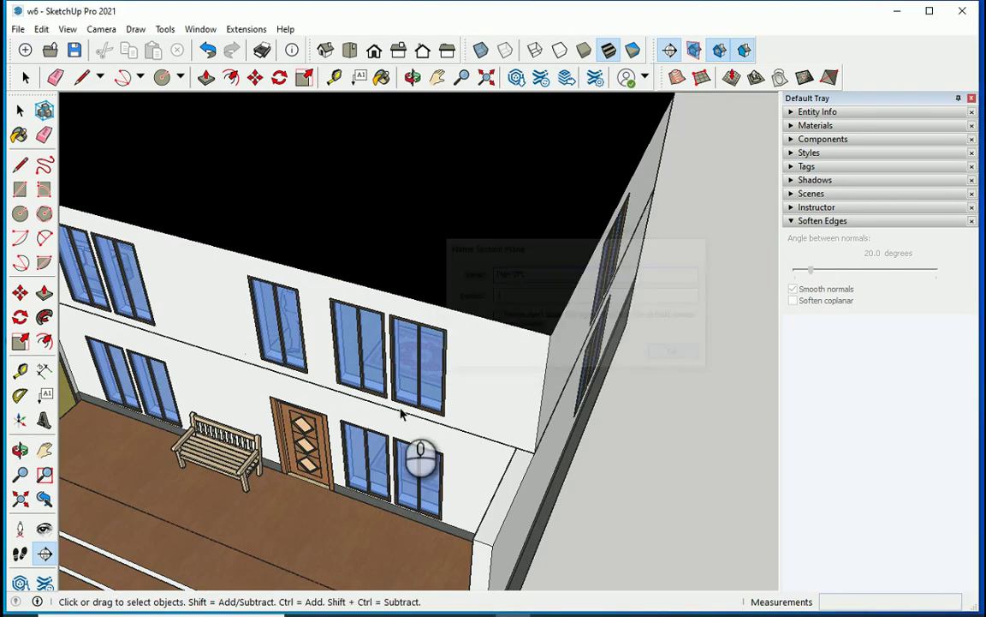
{"action": "scroll", "coordinate": [412, 301], "scroll_direction": "down", "scroll_amount": 5}
{"action": "scroll", "coordinate": [331, 220], "scroll_direction": "down", "scroll_amount": 3}
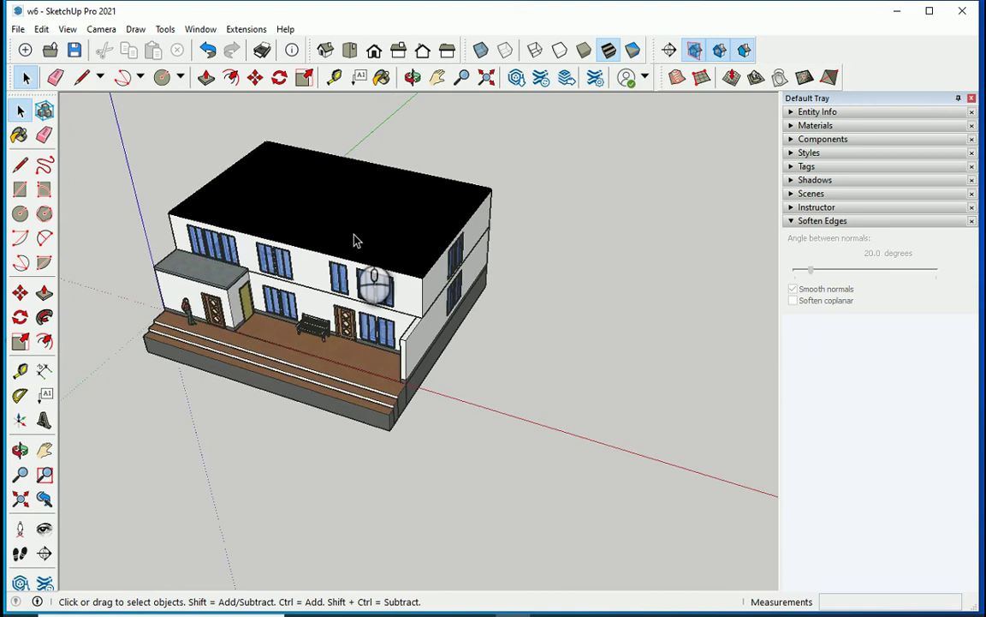
{"action": "scroll", "coordinate": [359, 239], "scroll_direction": "up", "scroll_amount": 6}
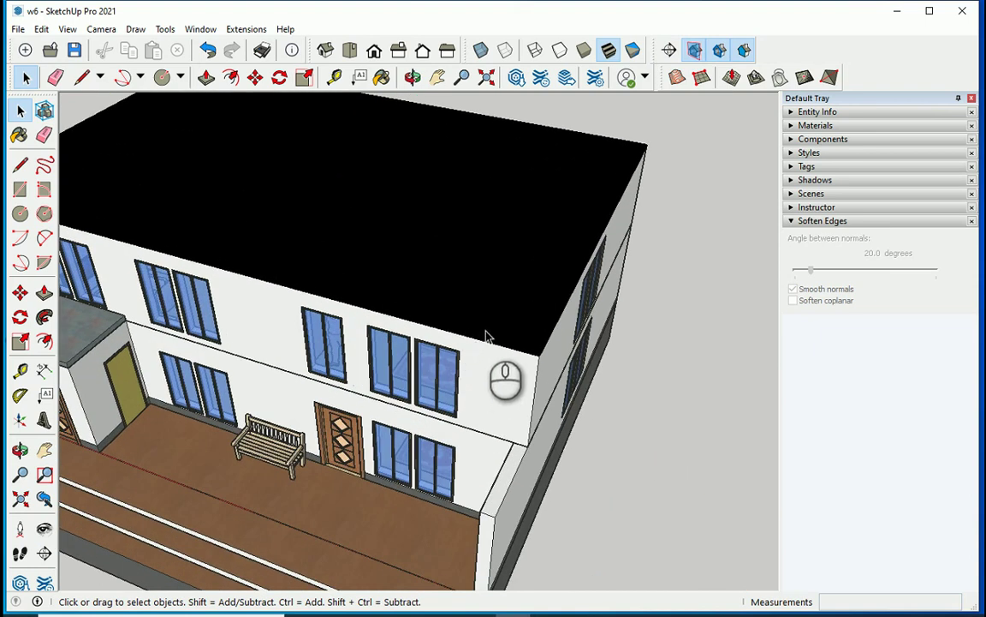
{"action": "scroll", "coordinate": [445, 296], "scroll_direction": "down", "scroll_amount": 8}
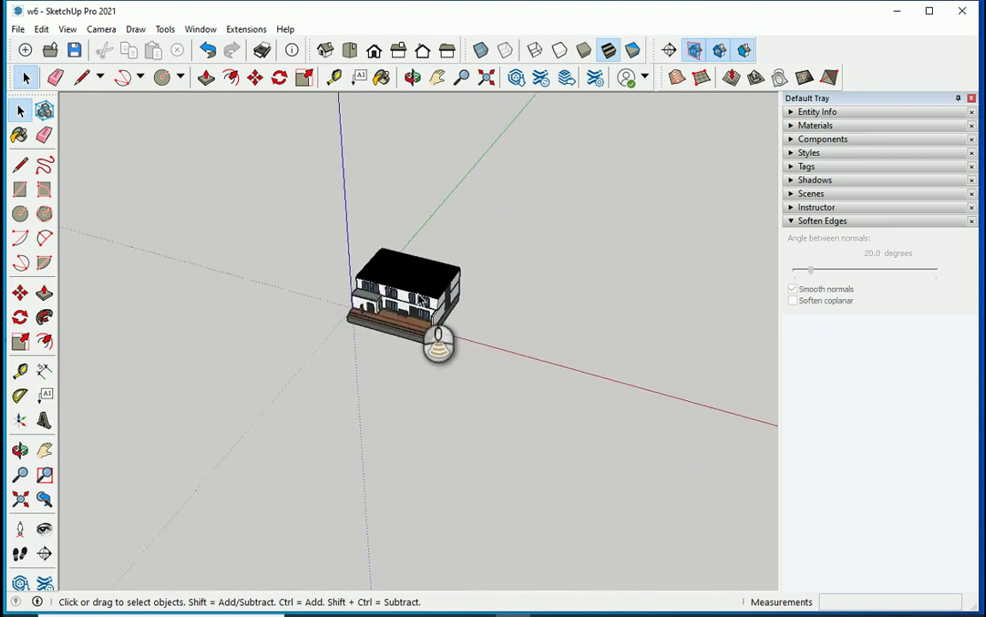
Step: Select the Plan-2FL section plane and switch to the Move tool (M)
{"action": "left_click", "coordinate": [514, 373]}
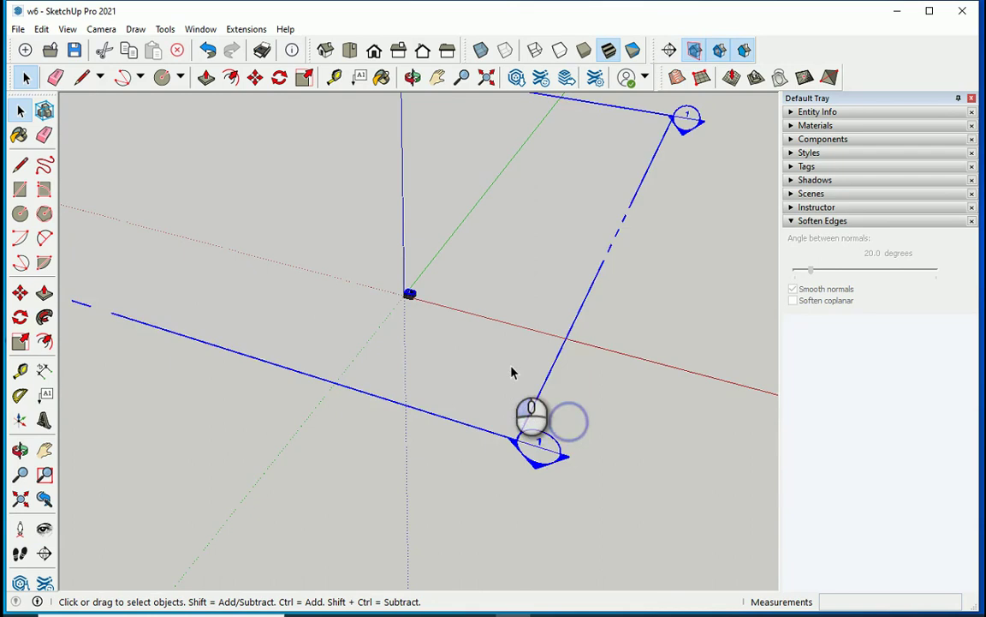
{"action": "scroll", "coordinate": [429, 295], "scroll_direction": "down", "scroll_amount": 2}
{"action": "scroll", "coordinate": [428, 295], "scroll_direction": "up", "scroll_amount": 5}
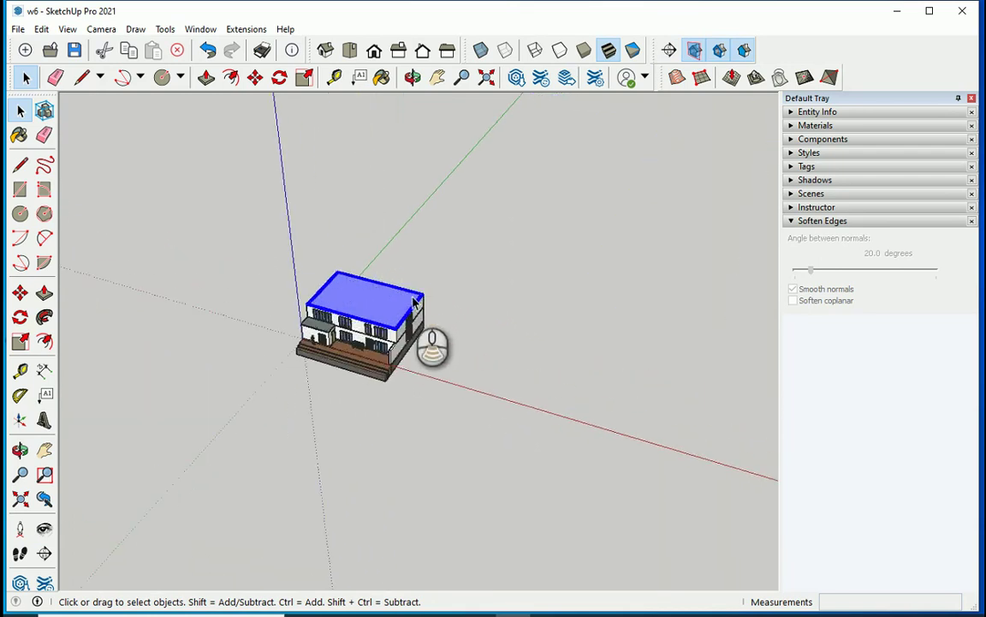
{"action": "scroll", "coordinate": [413, 317], "scroll_direction": "down", "scroll_amount": 4}
{"action": "scroll", "coordinate": [411, 309], "scroll_direction": "up", "scroll_amount": 5}
{"action": "left_click", "coordinate": [534, 389]}
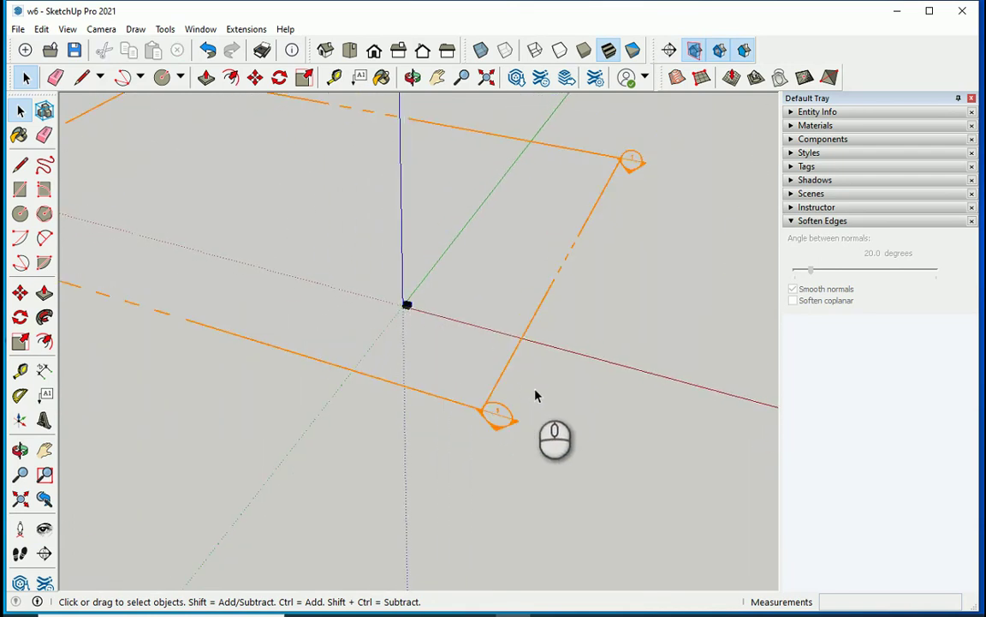
{"action": "scroll", "coordinate": [409, 299], "scroll_direction": "down", "scroll_amount": 1}
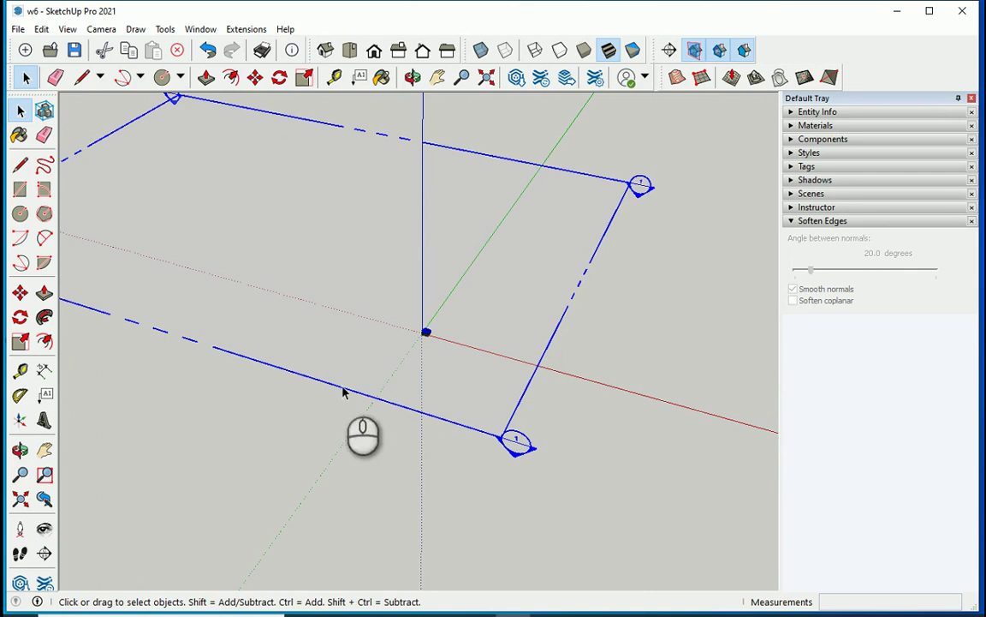
{"action": "scroll", "coordinate": [552, 436], "scroll_direction": "up", "scroll_amount": 2}
{"action": "left_click", "coordinate": [501, 394]}
{"action": "scroll", "coordinate": [362, 289], "scroll_direction": "up", "scroll_amount": 2}
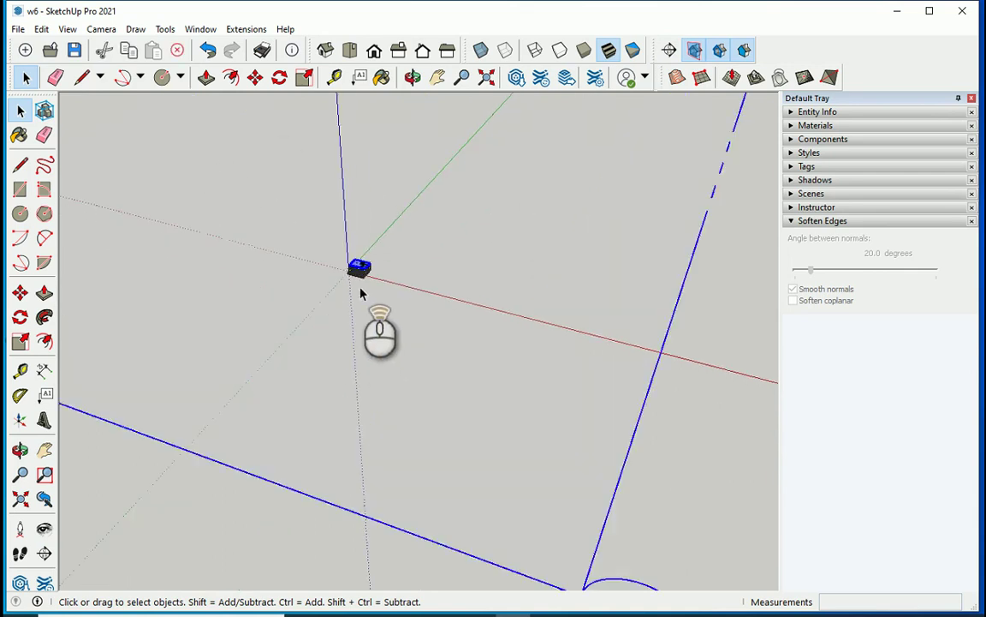
{"action": "scroll", "coordinate": [371, 237], "scroll_direction": "down", "scroll_amount": 8}
{"action": "scroll", "coordinate": [371, 237], "scroll_direction": "up", "scroll_amount": 8}
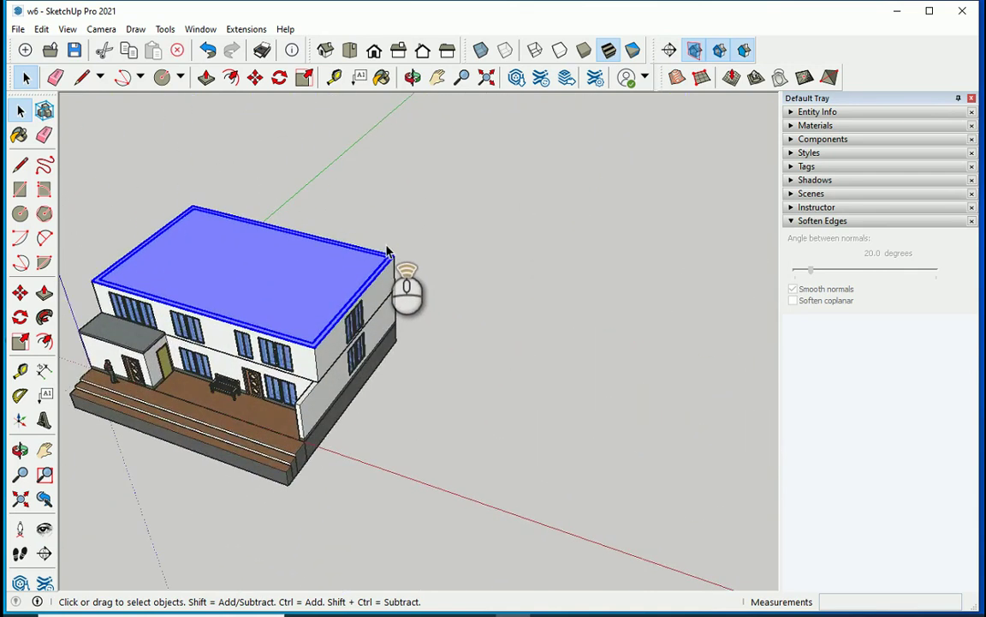
{"action": "scroll", "coordinate": [399, 274], "scroll_direction": "up", "scroll_amount": 2}
{"action": "key", "text": "m"}
{"action": "scroll", "coordinate": [512, 257], "scroll_direction": "down", "scroll_amount": 3}
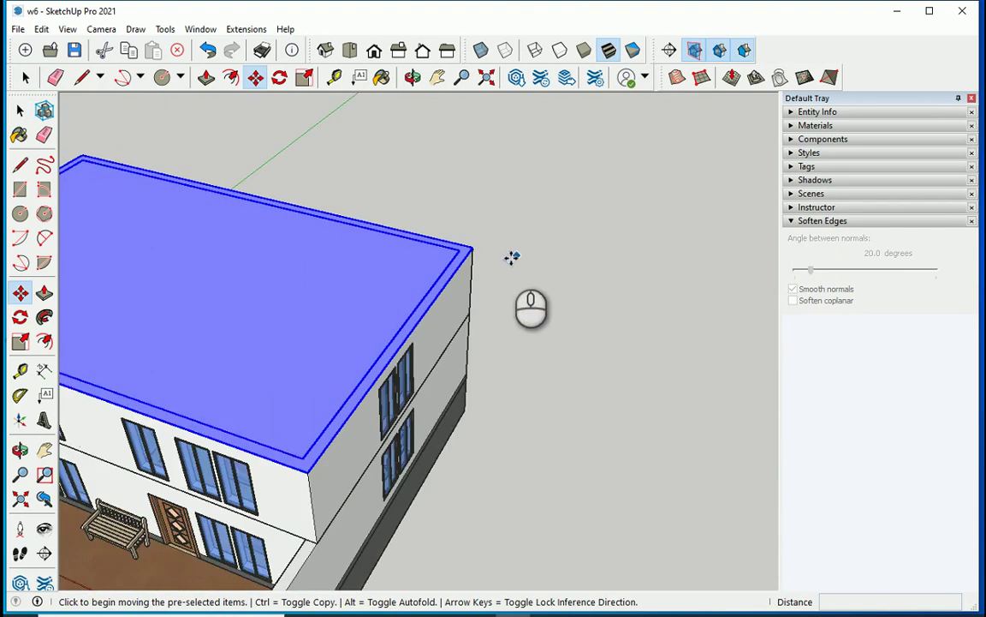
{"action": "scroll", "coordinate": [428, 282], "scroll_direction": "up", "scroll_amount": 2}
{"action": "scroll", "coordinate": [419, 341], "scroll_direction": "down", "scroll_amount": 3}
{"action": "scroll", "coordinate": [403, 360], "scroll_direction": "up", "scroll_amount": 5}
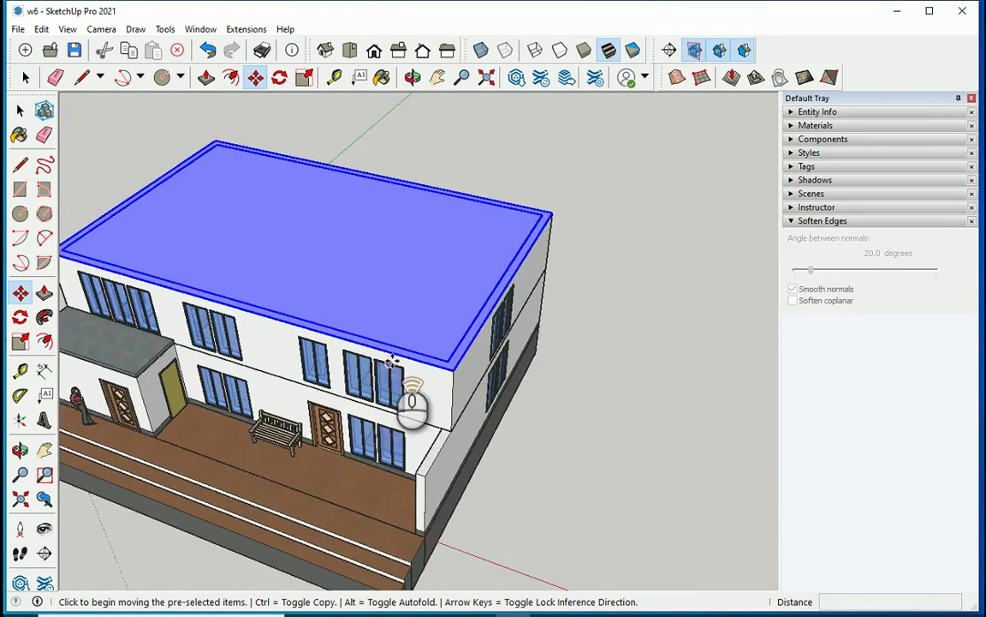
{"action": "scroll", "coordinate": [503, 378], "scroll_direction": "up", "scroll_amount": 1}
Step: Move the cut 0.510 m lower to expose the upper-floor rooms, then orbit into them
{"action": "left_click", "coordinate": [496, 378]}
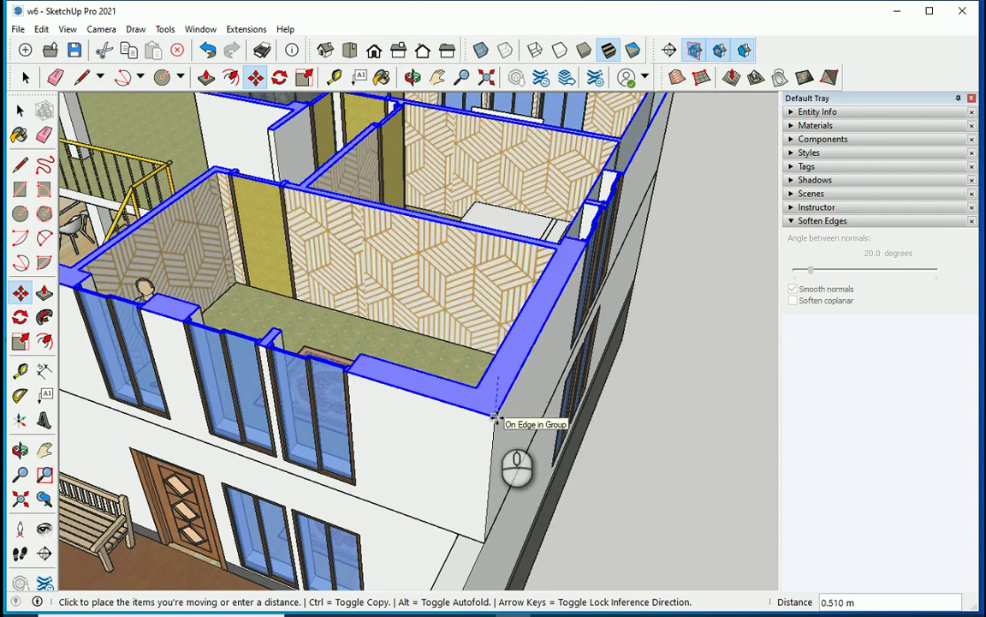
{"action": "left_click", "coordinate": [495, 417]}
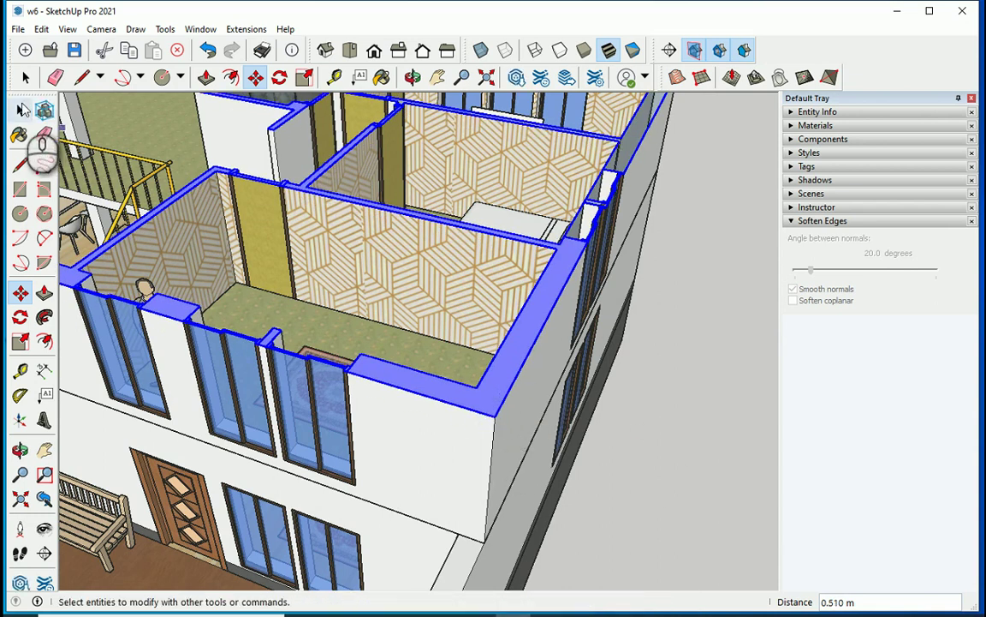
{"action": "left_click", "coordinate": [20, 109]}
{"action": "scroll", "coordinate": [667, 433], "scroll_direction": "down", "scroll_amount": 4}
{"action": "scroll", "coordinate": [437, 364], "scroll_direction": "down", "scroll_amount": 3}
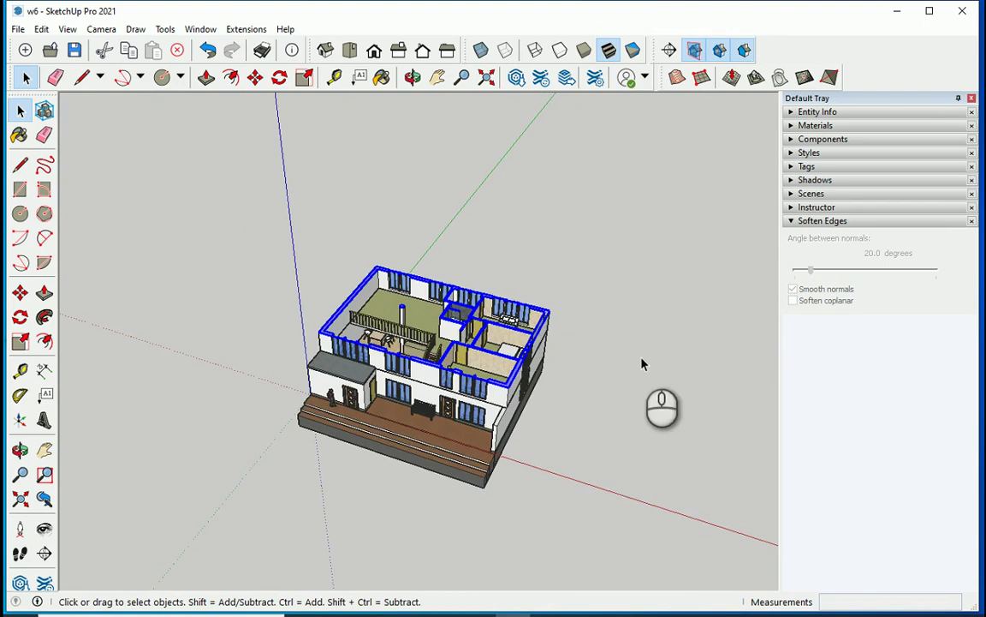
{"action": "scroll", "coordinate": [548, 215], "scroll_direction": "up", "scroll_amount": 4}
{"action": "middle_click_drag", "start_coordinate": [605, 236], "coordinate": [652, 281]}
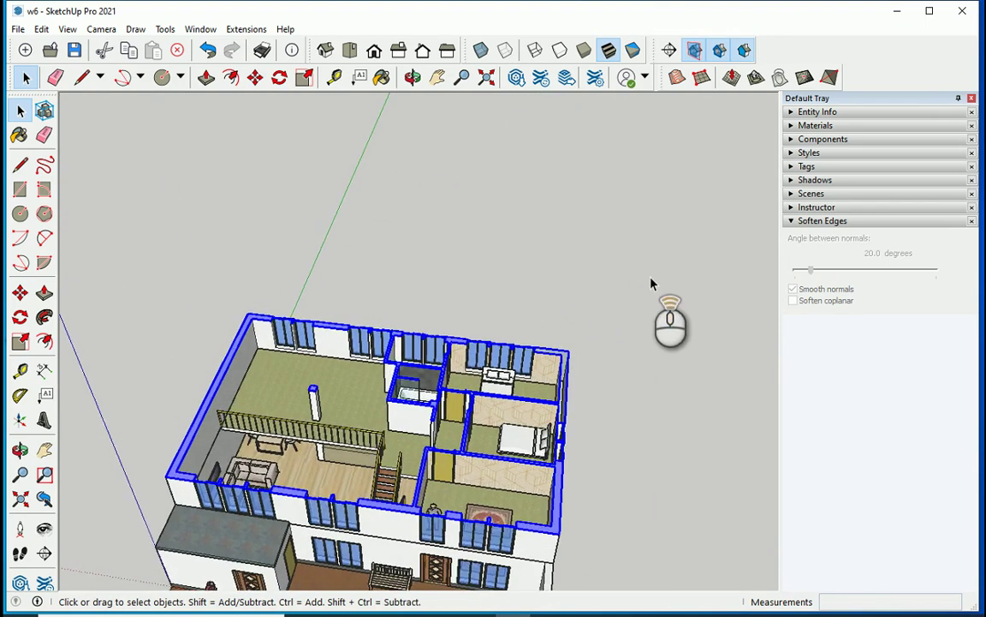
{"action": "scroll", "coordinate": [557, 282], "scroll_direction": "up", "scroll_amount": 1}
{"action": "scroll", "coordinate": [526, 310], "scroll_direction": "down", "scroll_amount": 4}
{"action": "scroll", "coordinate": [524, 394], "scroll_direction": "down", "scroll_amount": 3}
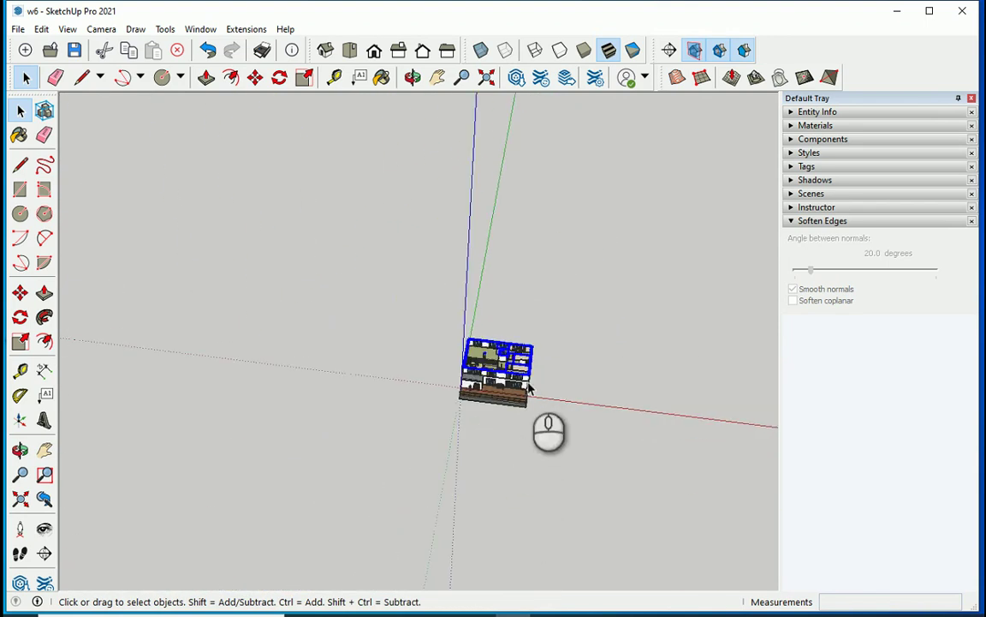
{"action": "scroll", "coordinate": [531, 416], "scroll_direction": "up", "scroll_amount": 5}
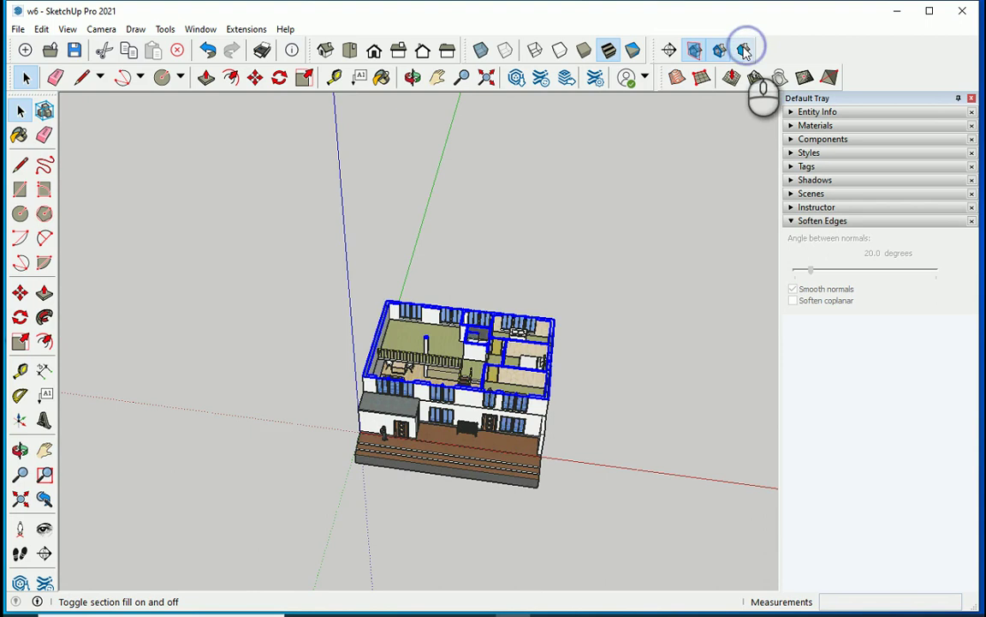
{"action": "scroll", "coordinate": [565, 369], "scroll_direction": "up", "scroll_amount": 5}
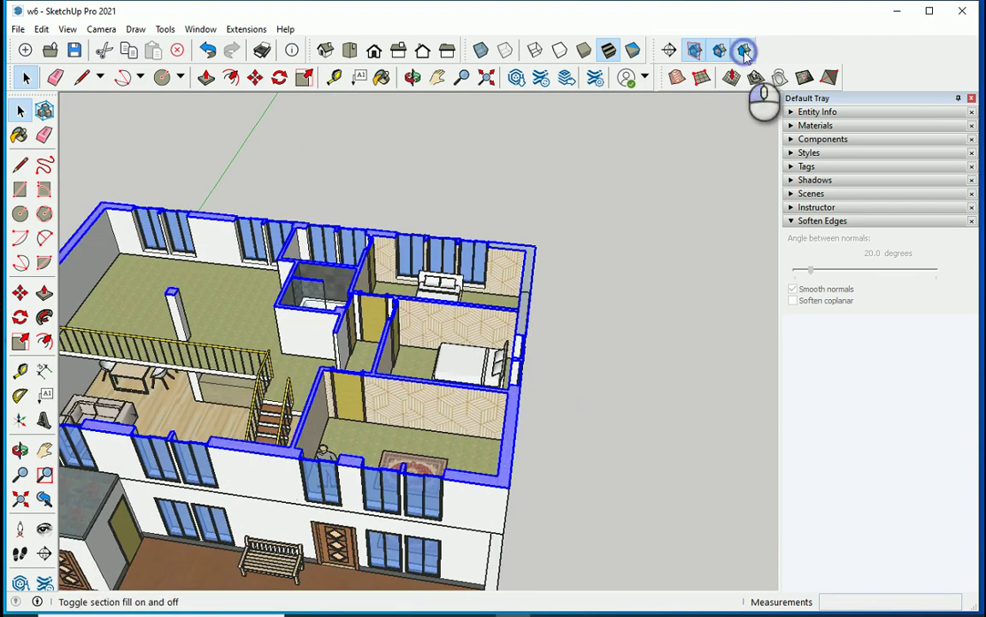
{"action": "scroll", "coordinate": [617, 451], "scroll_direction": "down", "scroll_amount": 3}
{"action": "scroll", "coordinate": [128, 376], "scroll_direction": "up", "scroll_amount": 5}
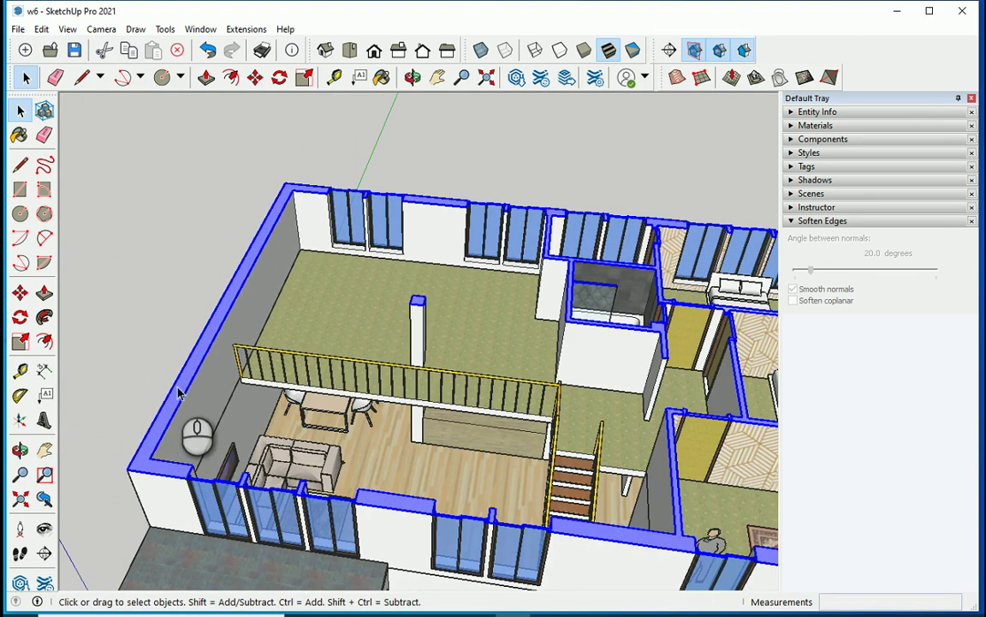
Step: Hide the orange section plane outlines so the cut walls show black fill
{"action": "left_click", "coordinate": [747, 51]}
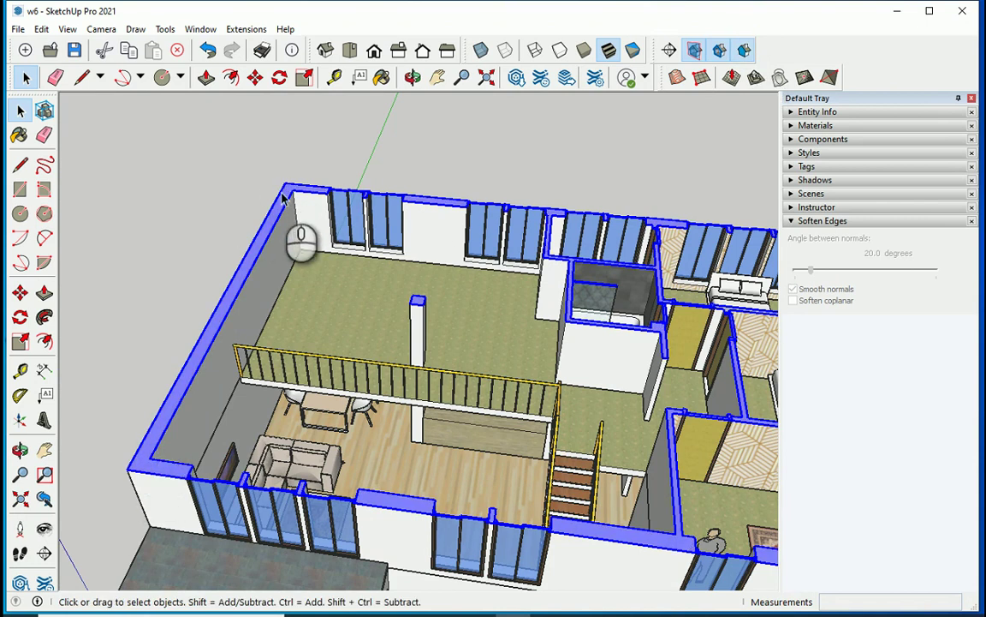
{"action": "left_click", "coordinate": [694, 51]}
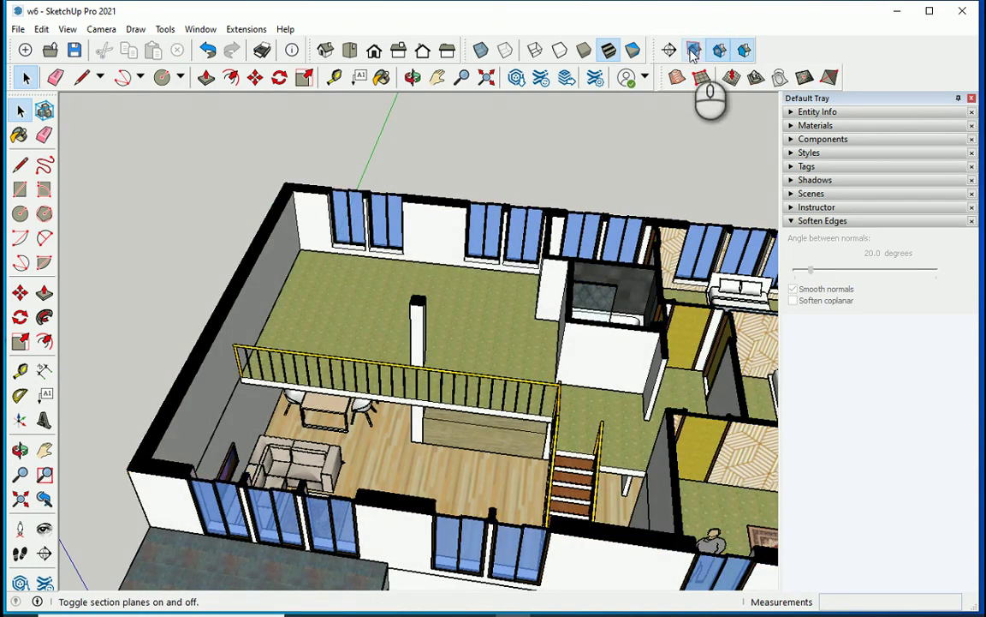
{"action": "scroll", "coordinate": [447, 145], "scroll_direction": "down", "scroll_amount": 5}
{"action": "scroll", "coordinate": [325, 295], "scroll_direction": "up", "scroll_amount": 3}
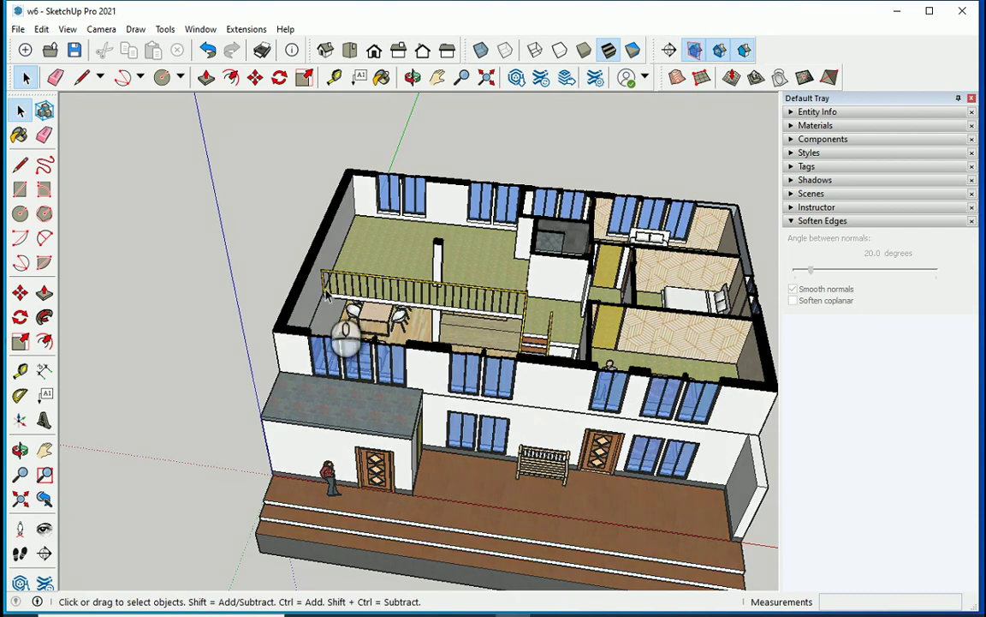
{"action": "scroll", "coordinate": [271, 336], "scroll_direction": "down", "scroll_amount": 6}
{"action": "scroll", "coordinate": [270, 334], "scroll_direction": "up", "scroll_amount": 6}
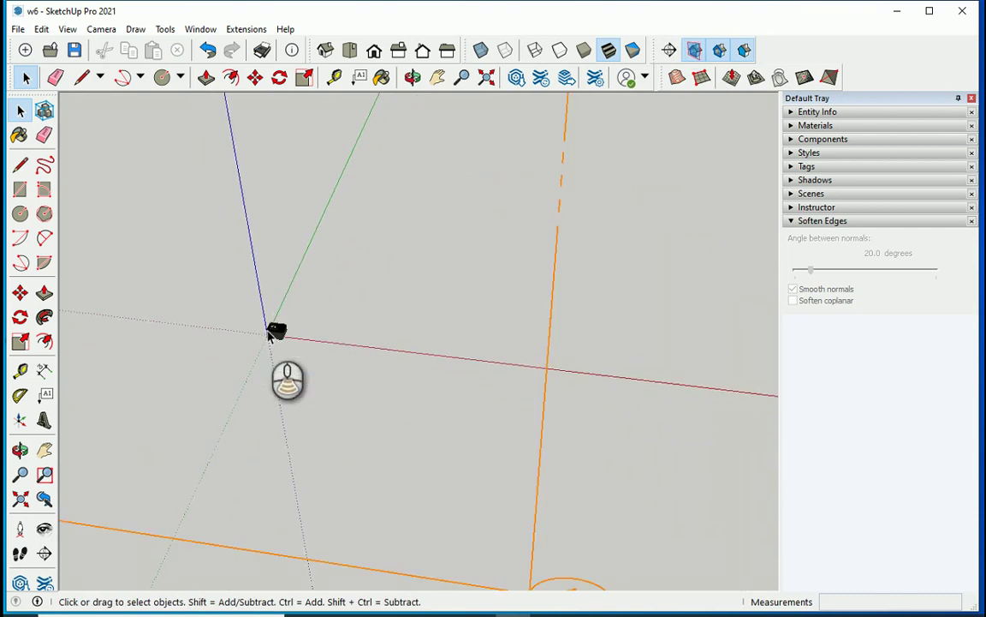
{"action": "scroll", "coordinate": [271, 334], "scroll_direction": "down", "scroll_amount": 2}
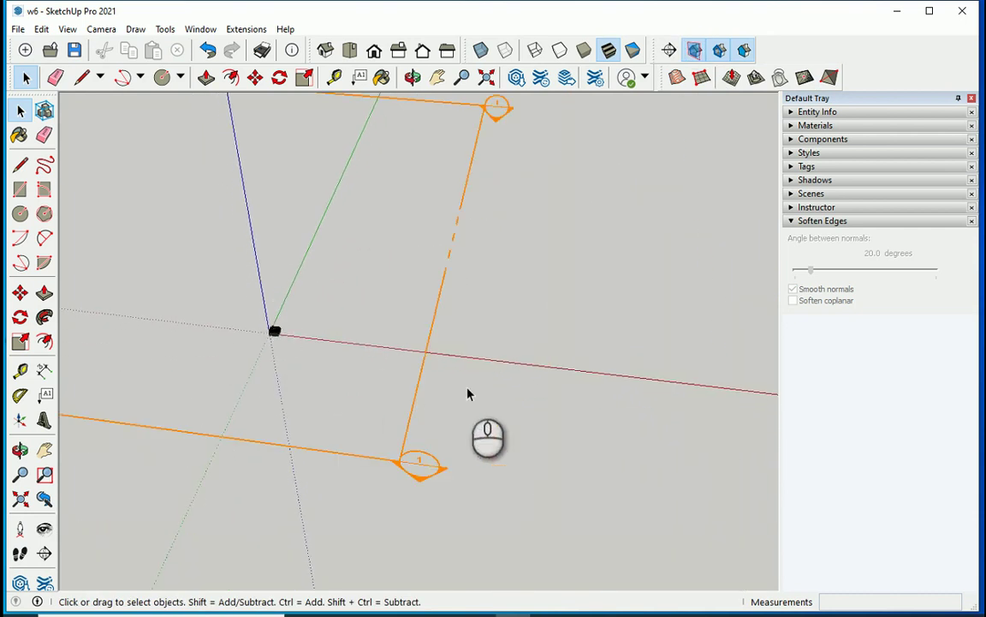
{"action": "left_click", "coordinate": [694, 51]}
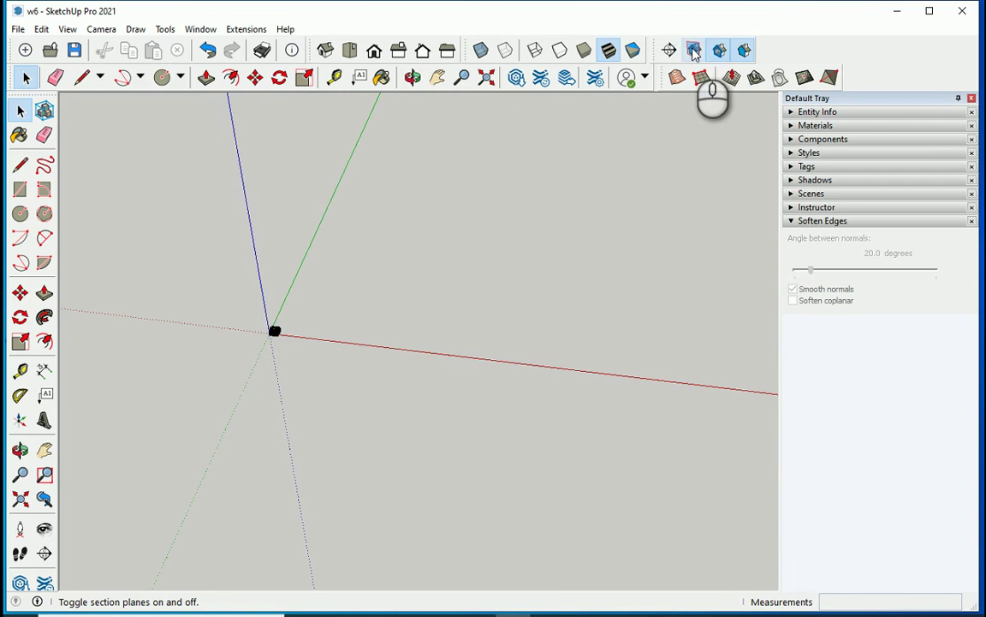
{"action": "left_click", "coordinate": [693, 51]}
{"action": "left_click", "coordinate": [694, 50]}
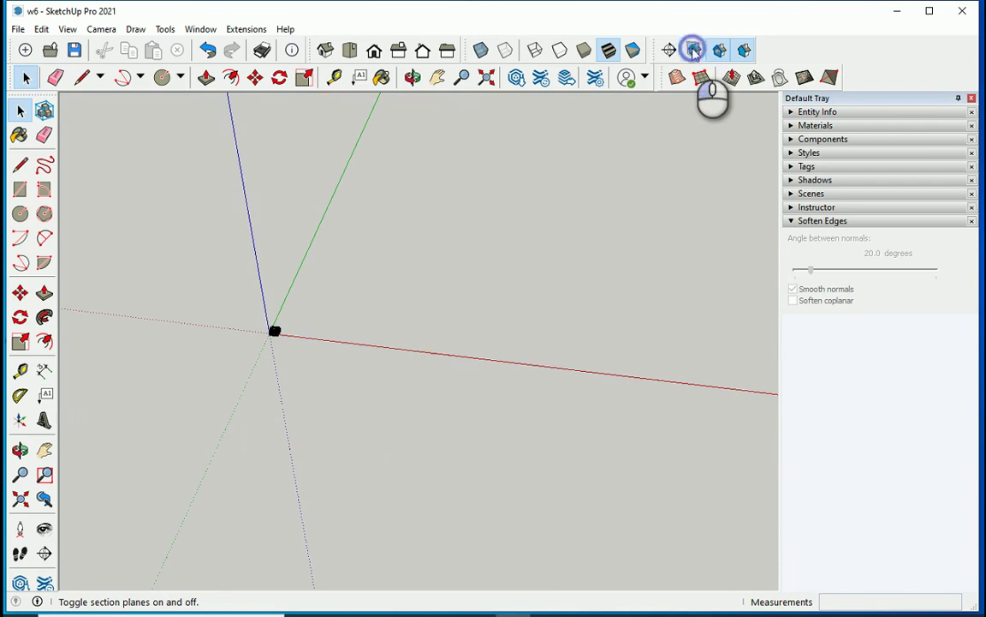
Step: Straighten the view and leave both Section Fill and Section Cuts switched on
{"action": "middle_click_drag", "start_coordinate": [143, 335], "coordinate": [377, 336]}
{"action": "scroll", "coordinate": [377, 336], "scroll_direction": "up", "scroll_amount": 10}
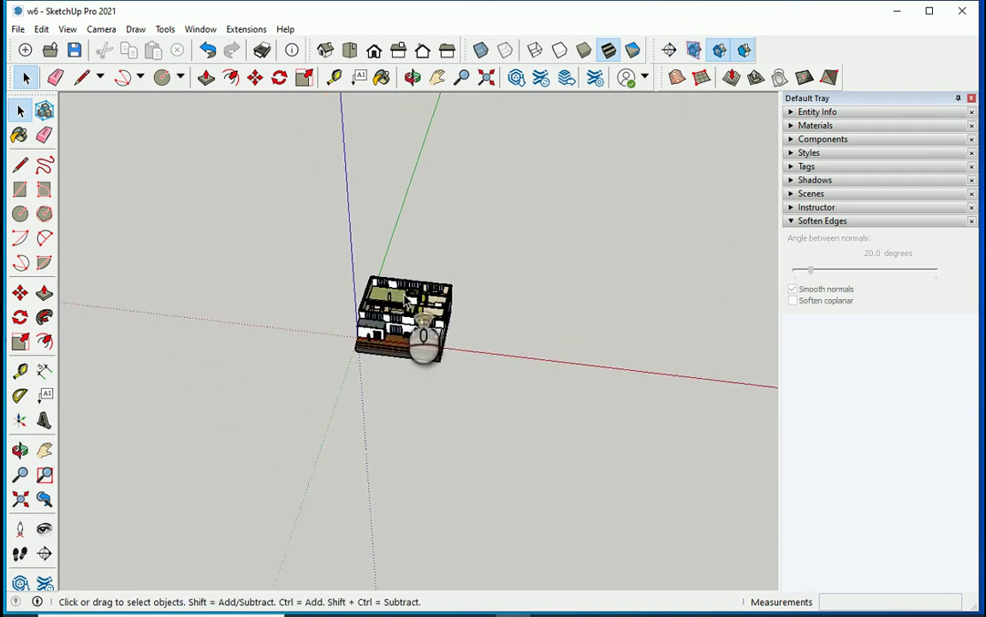
{"action": "scroll", "coordinate": [343, 338], "scroll_direction": "up", "scroll_amount": 3}
{"action": "scroll", "coordinate": [513, 287], "scroll_direction": "down", "scroll_amount": 3}
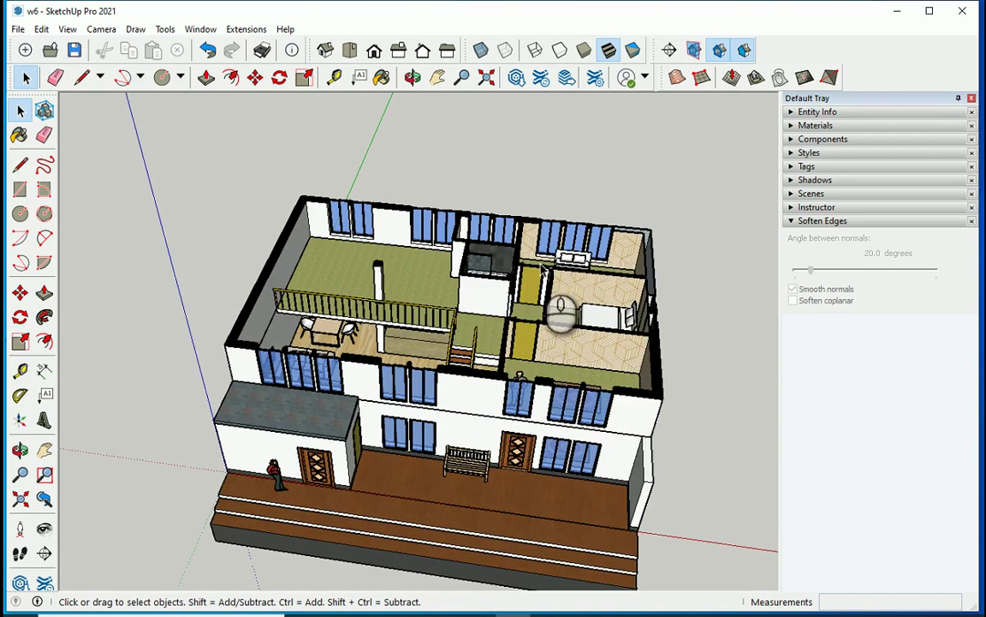
{"action": "scroll", "coordinate": [595, 184], "scroll_direction": "up", "scroll_amount": 3}
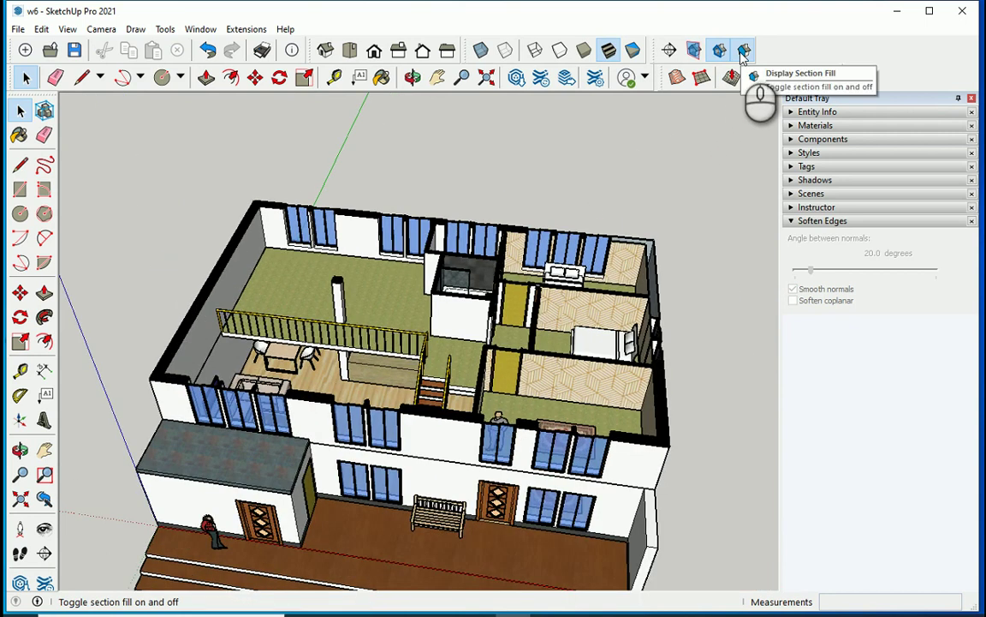
{"action": "left_click", "coordinate": [743, 51]}
{"action": "left_click", "coordinate": [743, 51]}
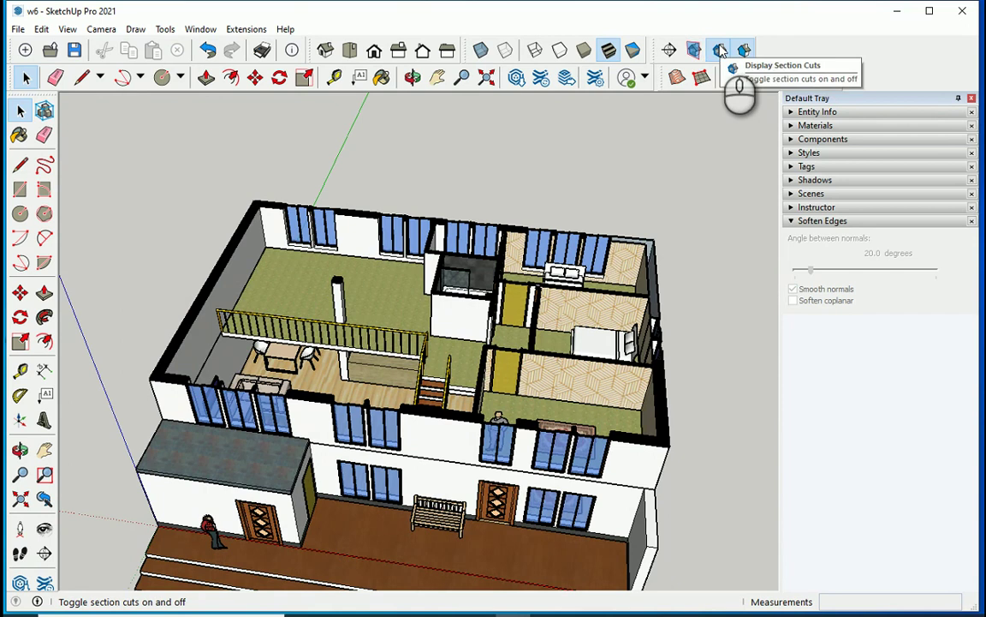
{"action": "left_click", "coordinate": [720, 51]}
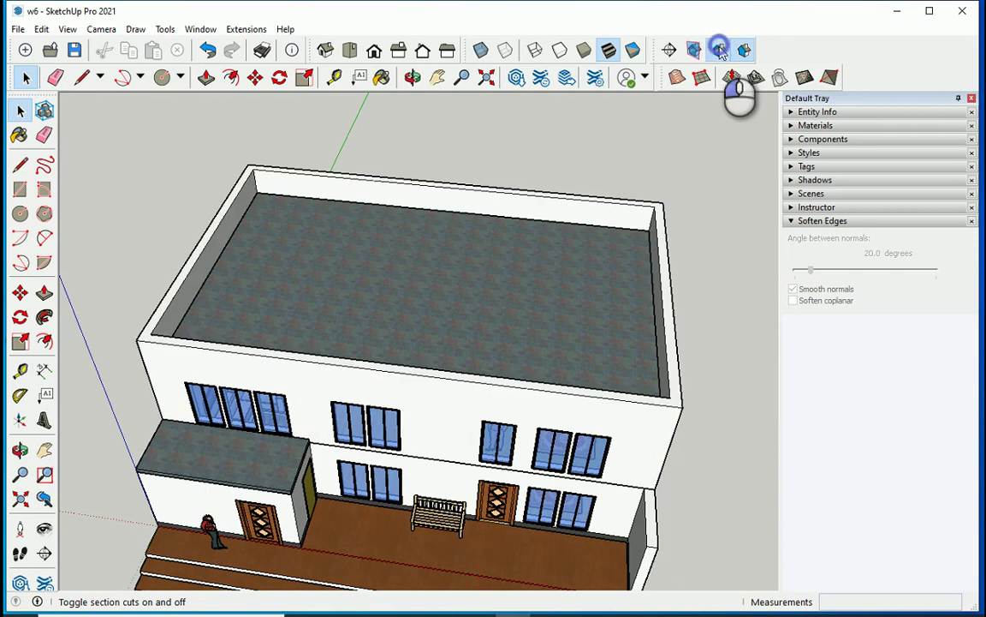
{"action": "left_click", "coordinate": [720, 51]}
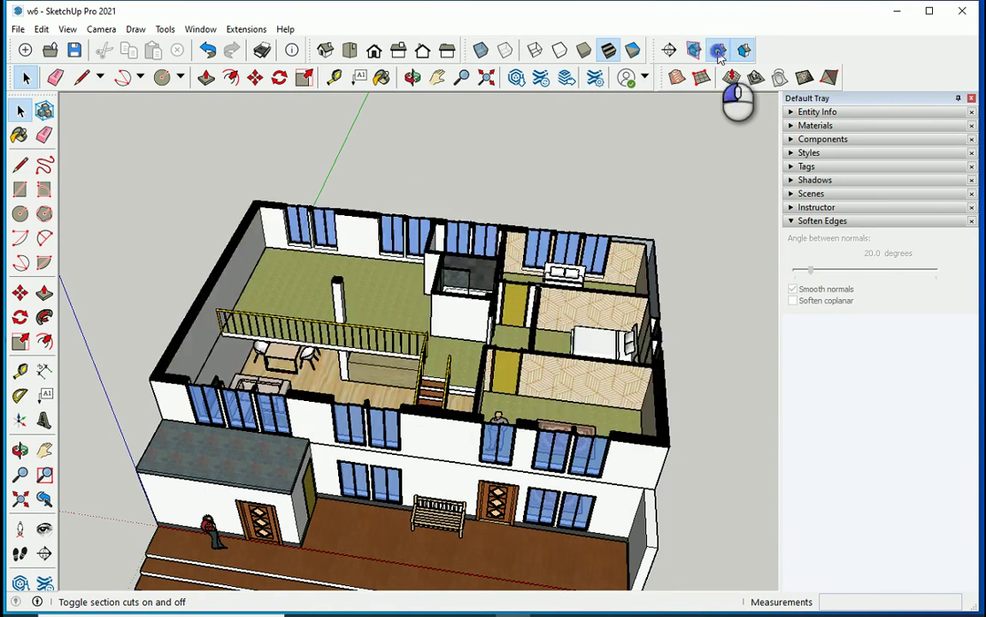
{"action": "left_click", "coordinate": [720, 51]}
{"action": "left_click", "coordinate": [720, 51]}
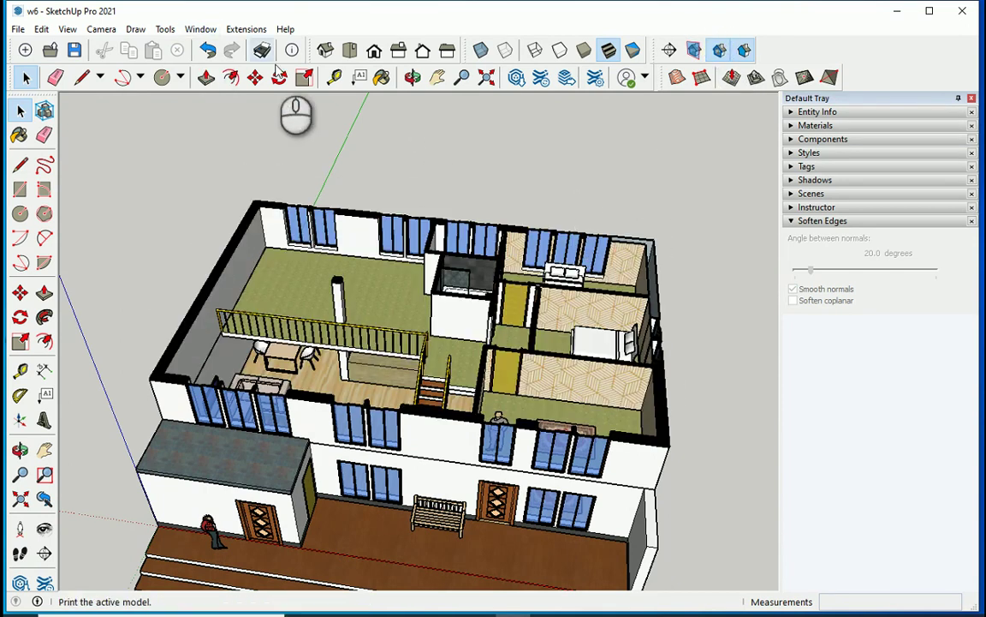
Step: Switch to the Top view of the cut upper floor and zoom in
{"action": "left_click", "coordinate": [348, 51]}
{"action": "scroll", "coordinate": [368, 402], "scroll_direction": "down", "scroll_amount": 2}
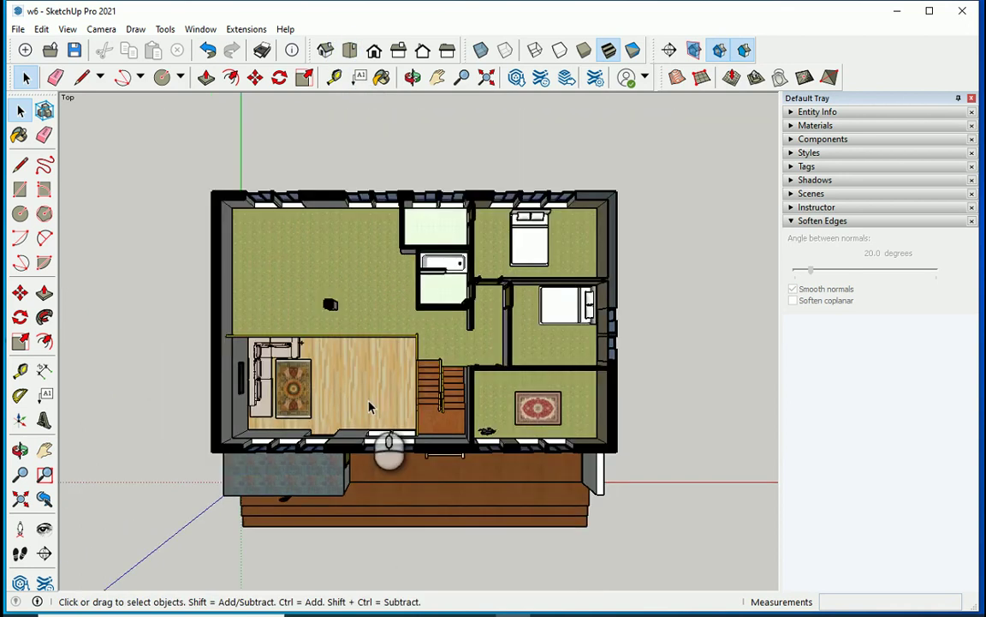
{"action": "scroll", "coordinate": [346, 411], "scroll_direction": "up", "scroll_amount": 2}
{"action": "scroll", "coordinate": [348, 337], "scroll_direction": "down", "scroll_amount": 1}
{"action": "scroll", "coordinate": [379, 366], "scroll_direction": "up", "scroll_amount": 2}
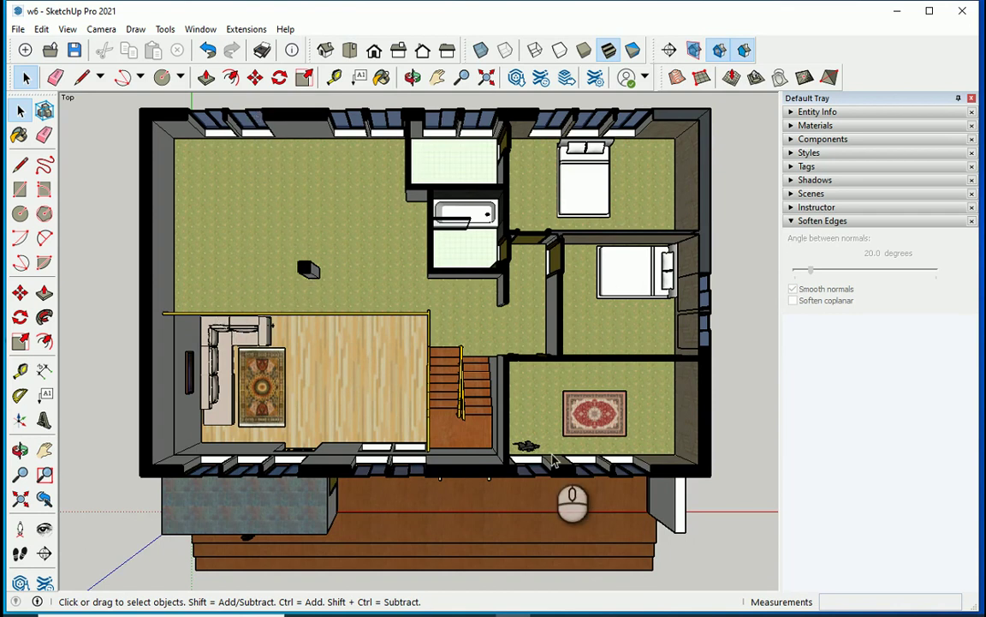
Step: Restore the Default Tray and expand its Scenes panel
{"action": "left_click", "coordinate": [792, 194]}
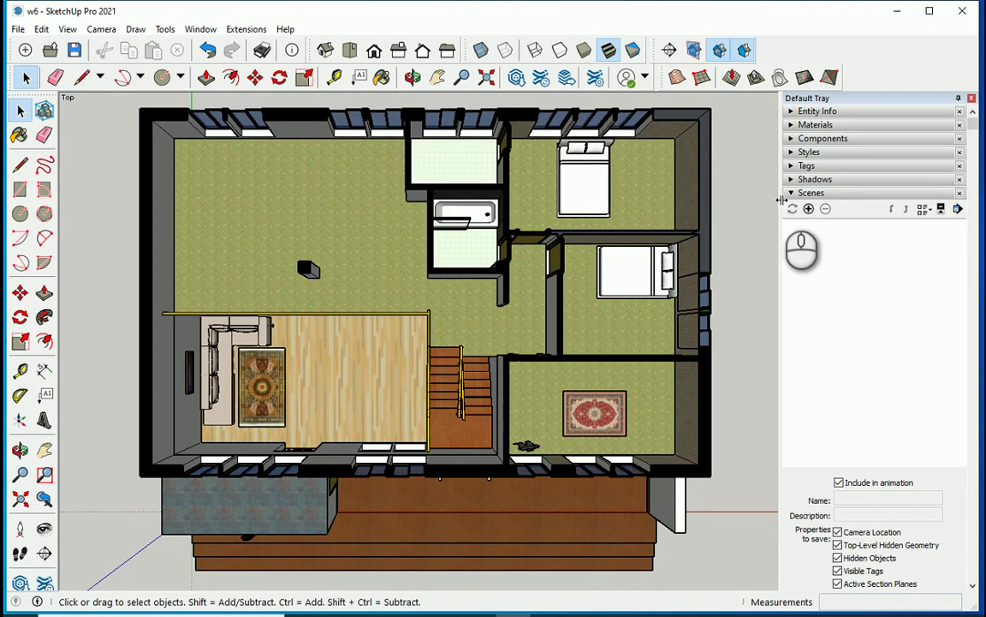
{"action": "left_click", "coordinate": [792, 194]}
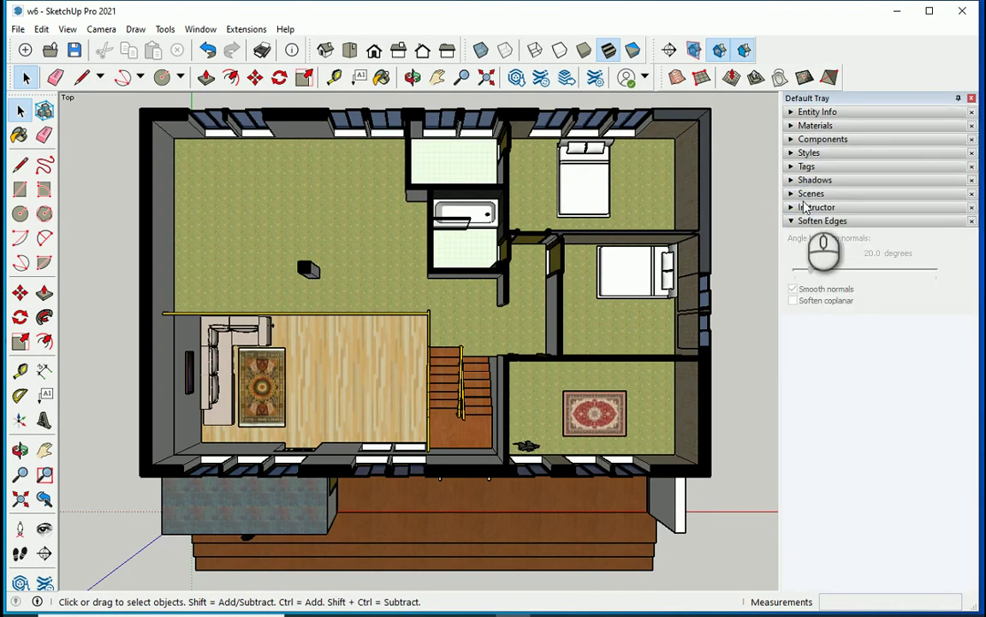
{"action": "left_click", "coordinate": [973, 99]}
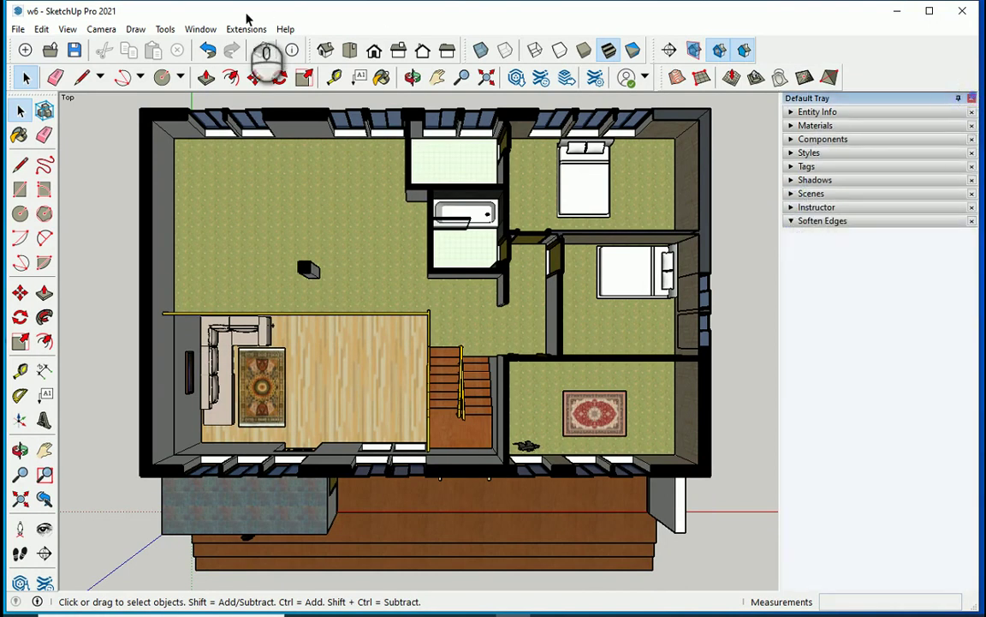
{"action": "left_click", "coordinate": [200, 29]}
{"action": "mouse_move", "coordinate": [213, 49]}
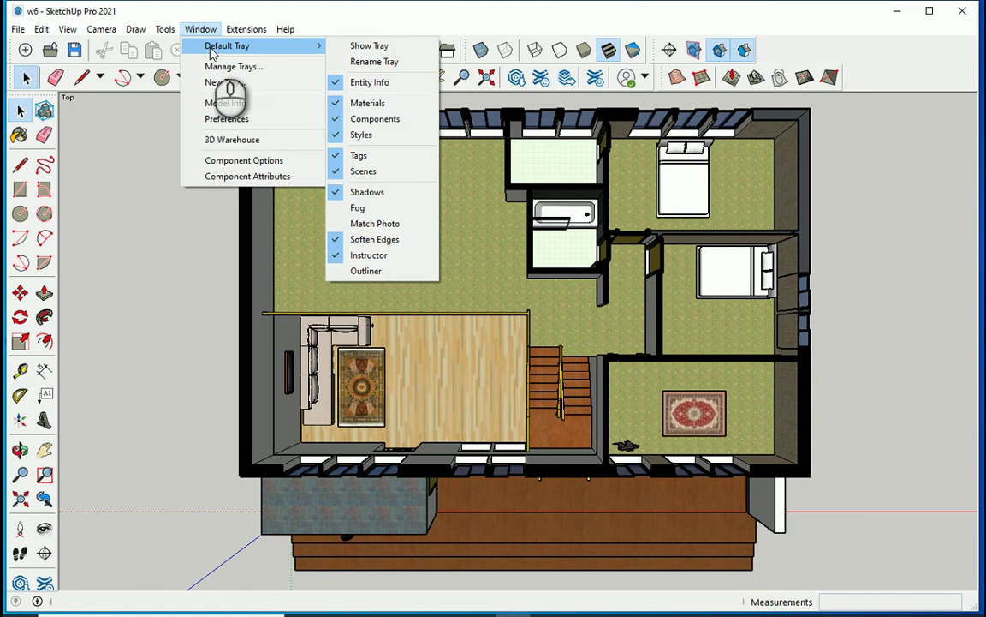
{"action": "left_click", "coordinate": [370, 46]}
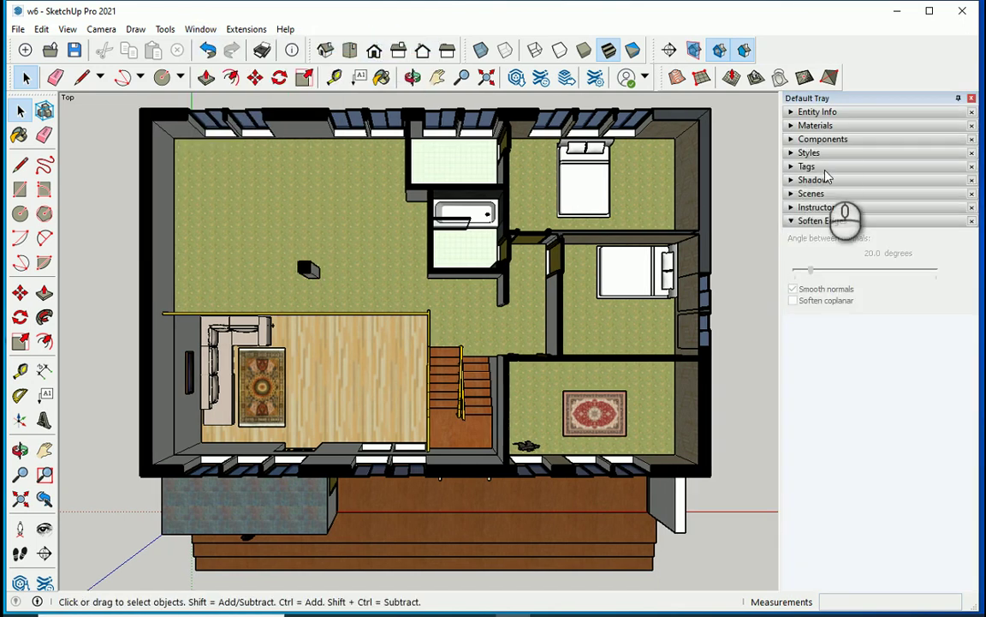
{"action": "left_click", "coordinate": [793, 195]}
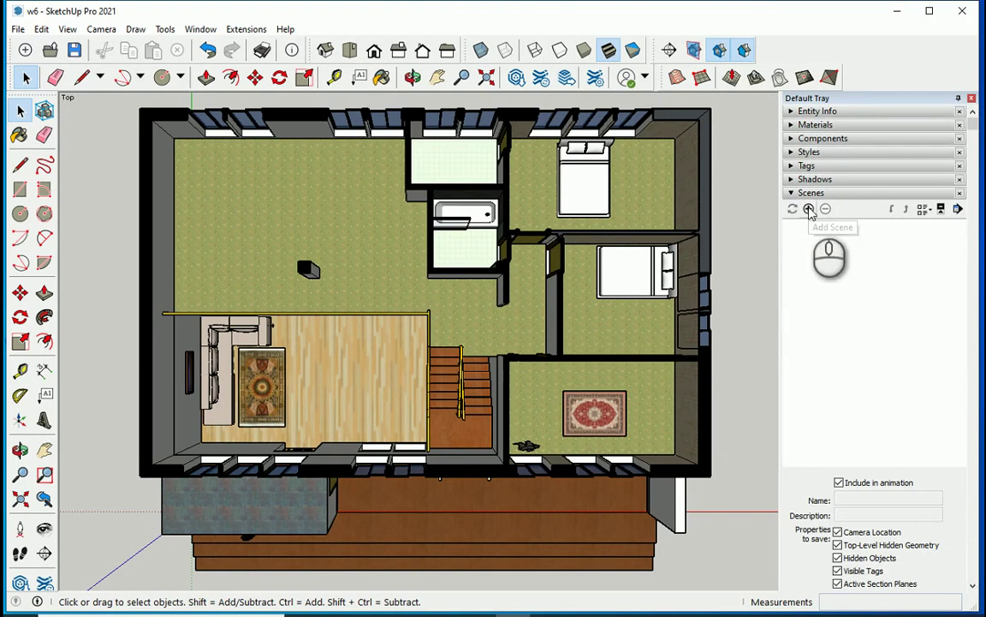
Step: Add Scene 1 for the top-down plan and start renaming it to Plan-2FL
{"action": "left_click", "coordinate": [809, 209]}
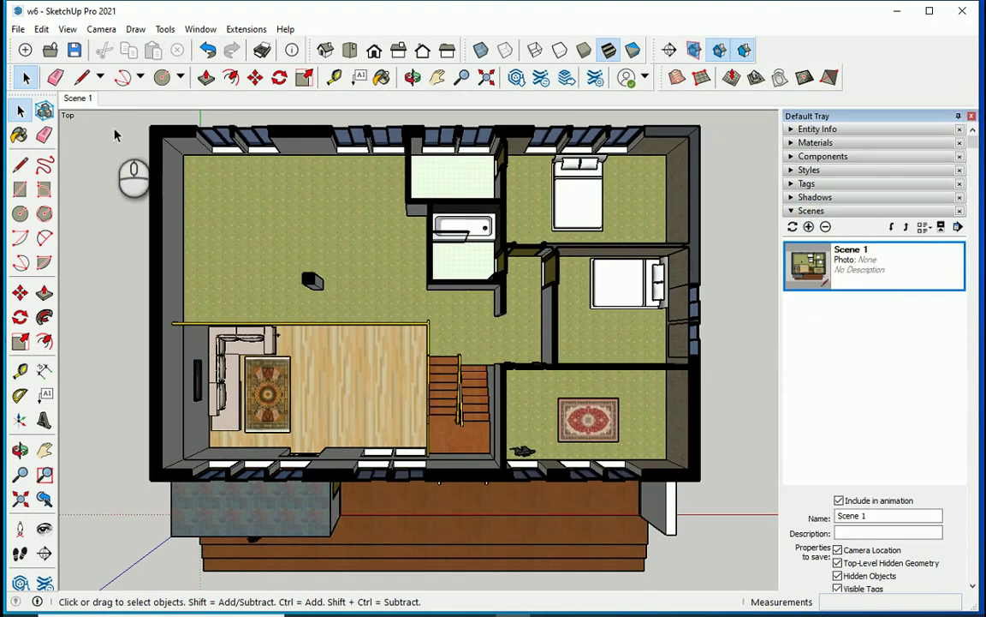
{"action": "double_click", "coordinate": [871, 515]}
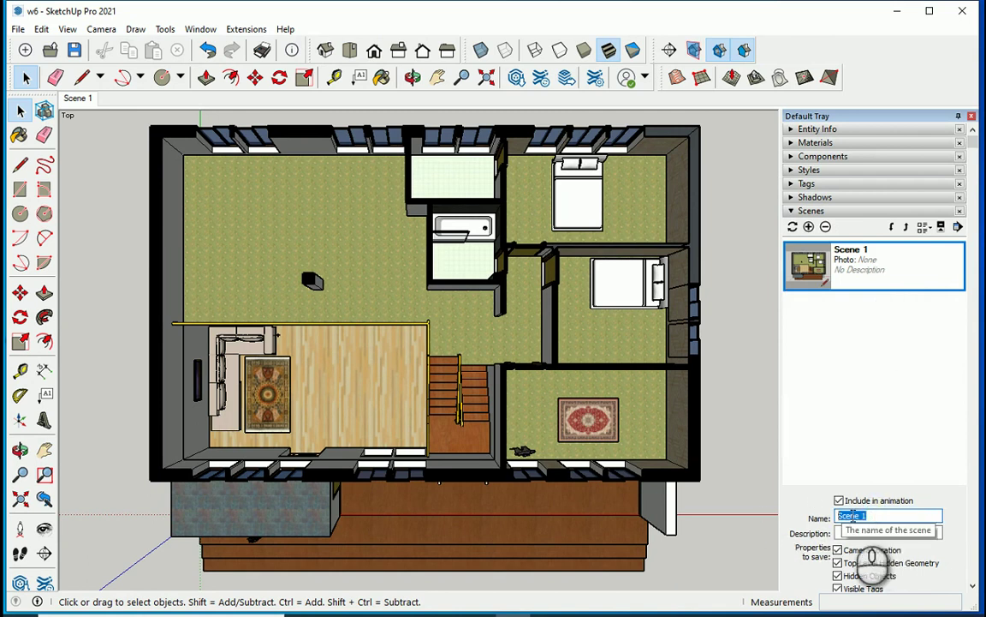
{"action": "left_click", "coordinate": [78, 98]}
{"action": "right_click", "coordinate": [78, 100]}
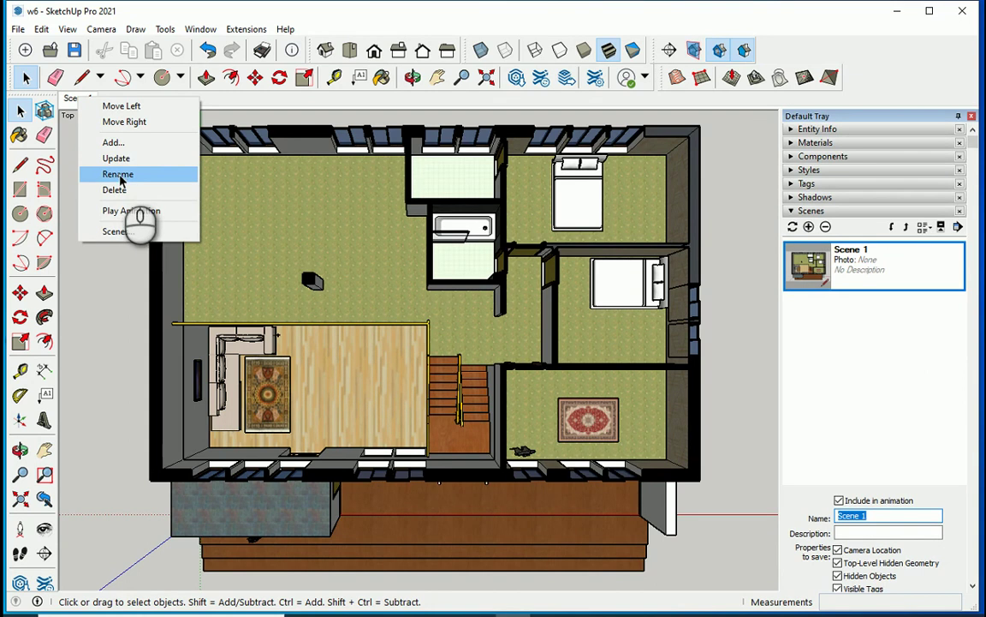
{"action": "left_click", "coordinate": [875, 517]}
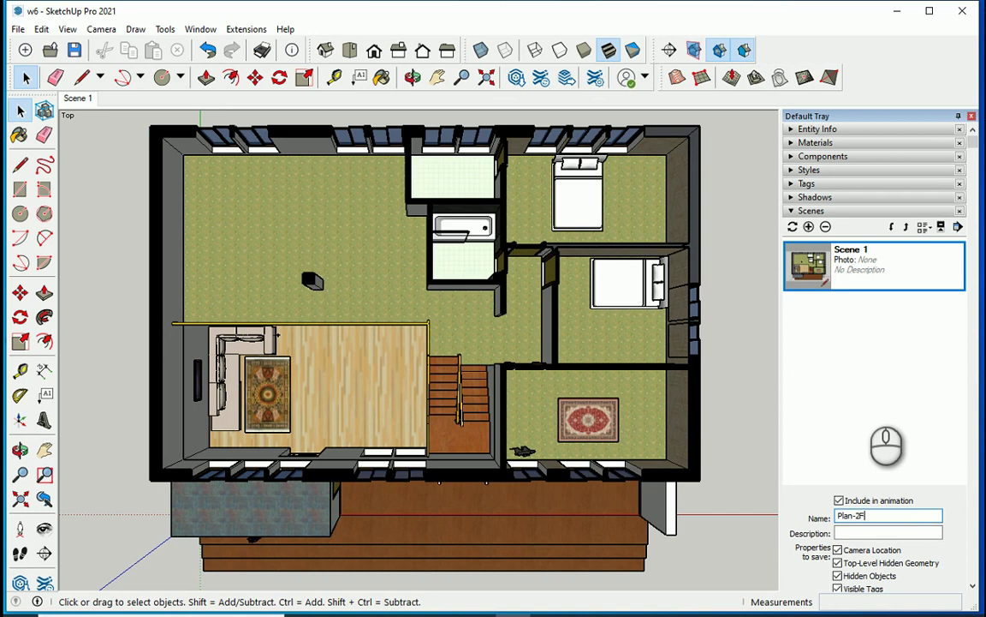
{"action": "left_click", "coordinate": [882, 358]}
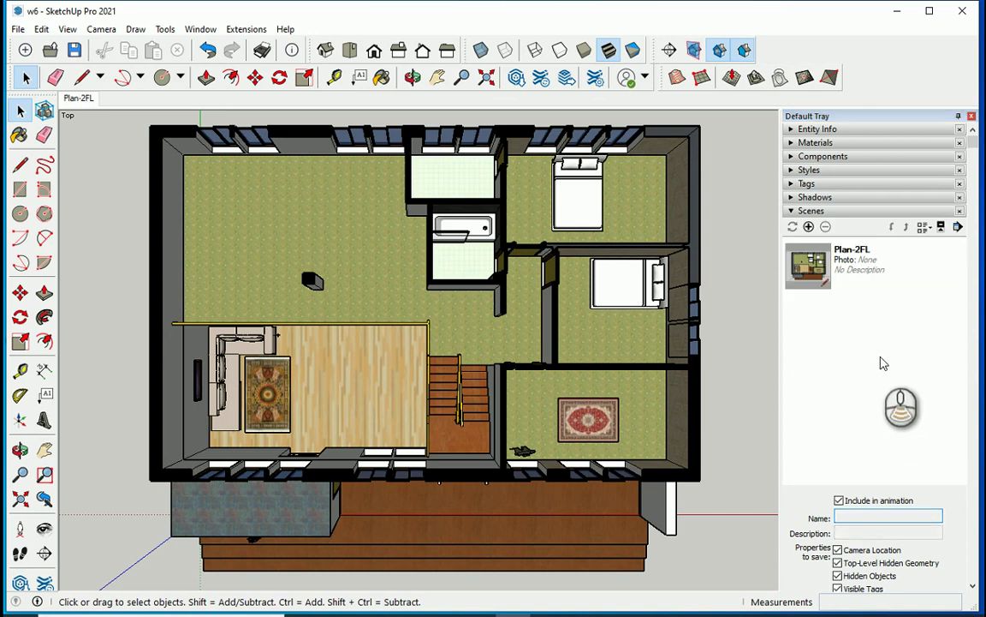
{"action": "scroll", "coordinate": [881, 361], "scroll_direction": "down", "scroll_amount": 2}
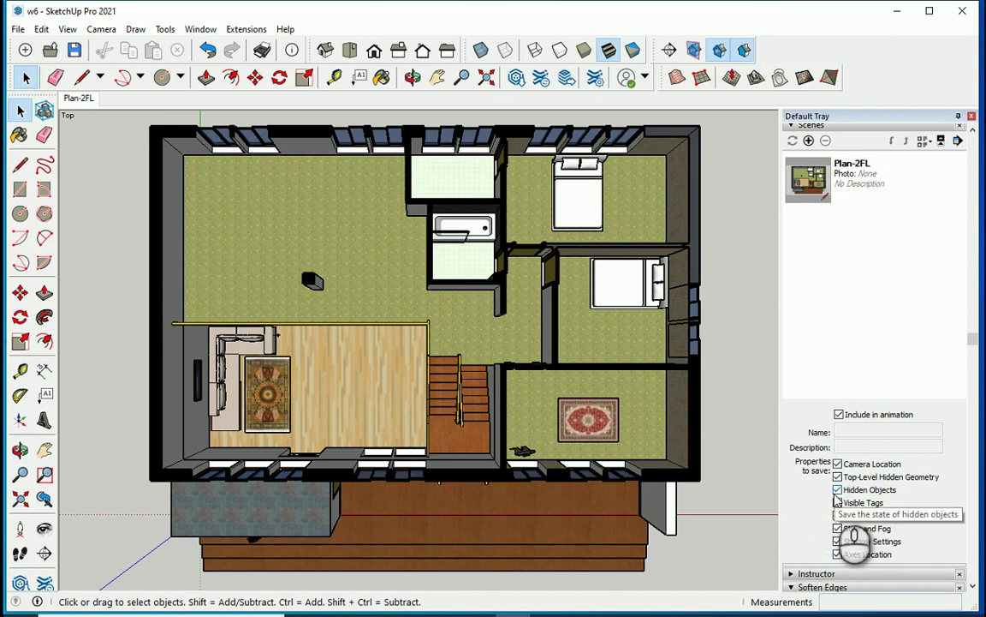
{"action": "left_click", "coordinate": [79, 99]}
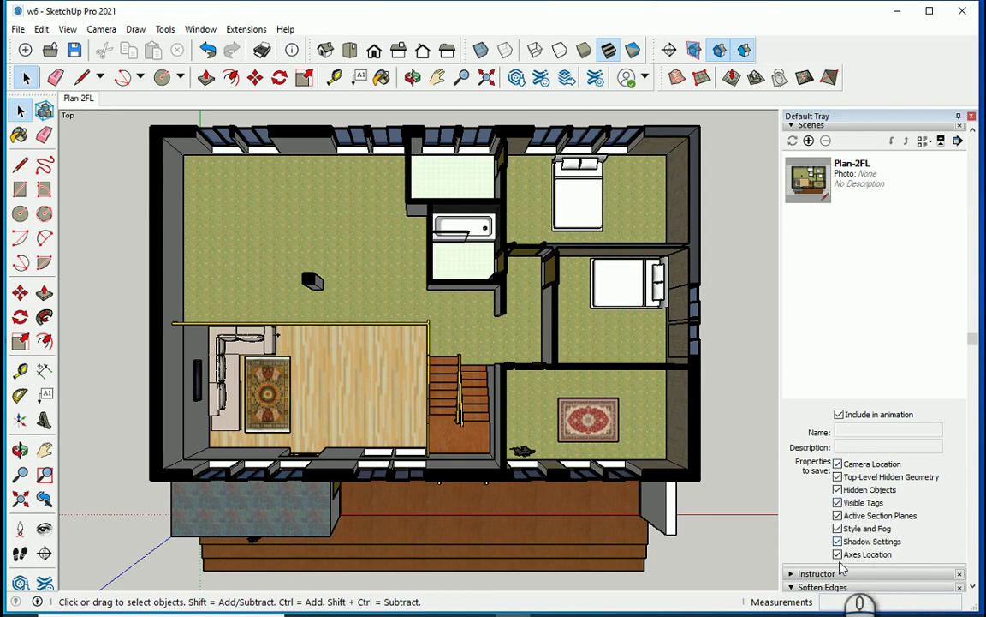
{"action": "left_click", "coordinate": [325, 50]}
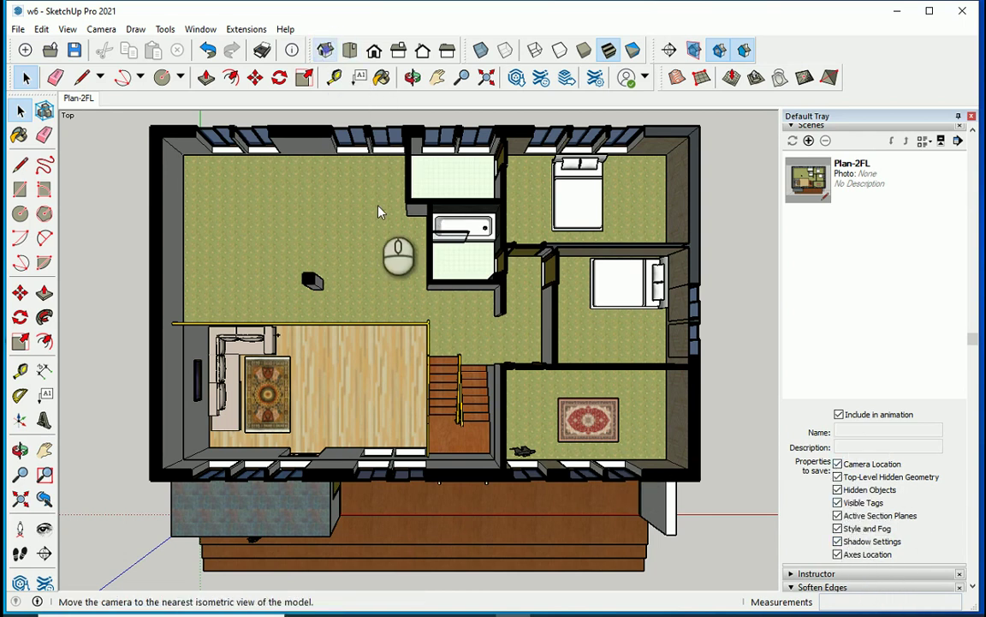
{"action": "left_click", "coordinate": [78, 98]}
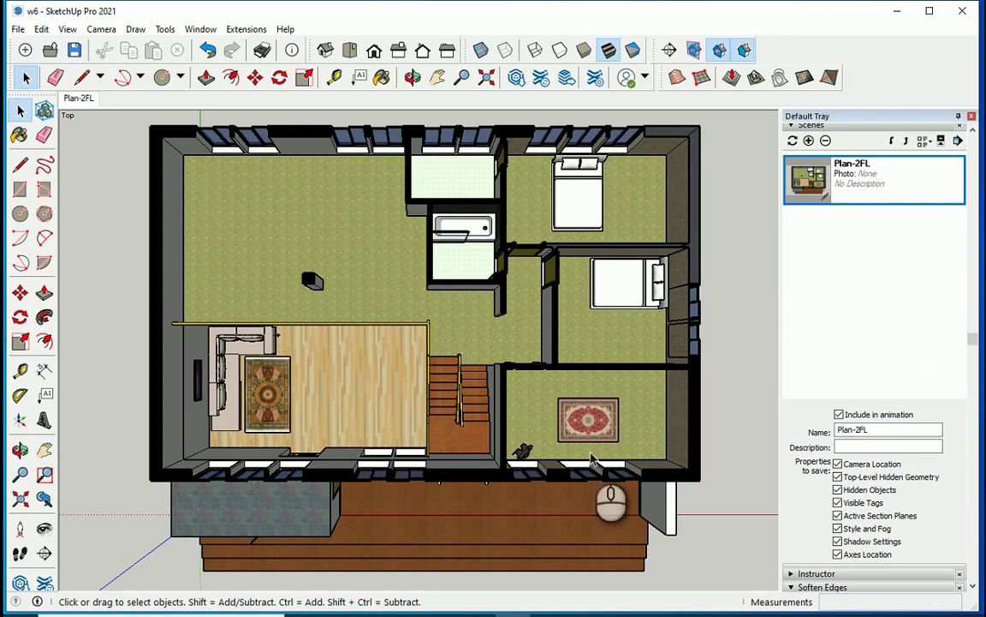
Step: Try the Tech Pen Endpoints style from Style Builder Competition Winners, then return to the Plan-2FL scene
{"action": "scroll", "coordinate": [925, 368], "scroll_direction": "up", "scroll_amount": 3}
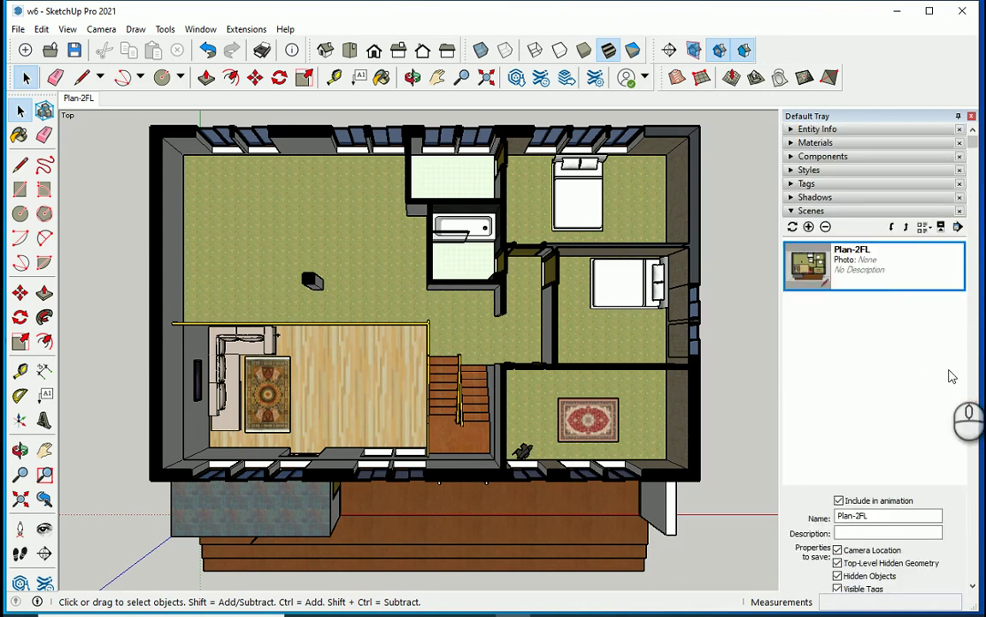
{"action": "left_click", "coordinate": [790, 171]}
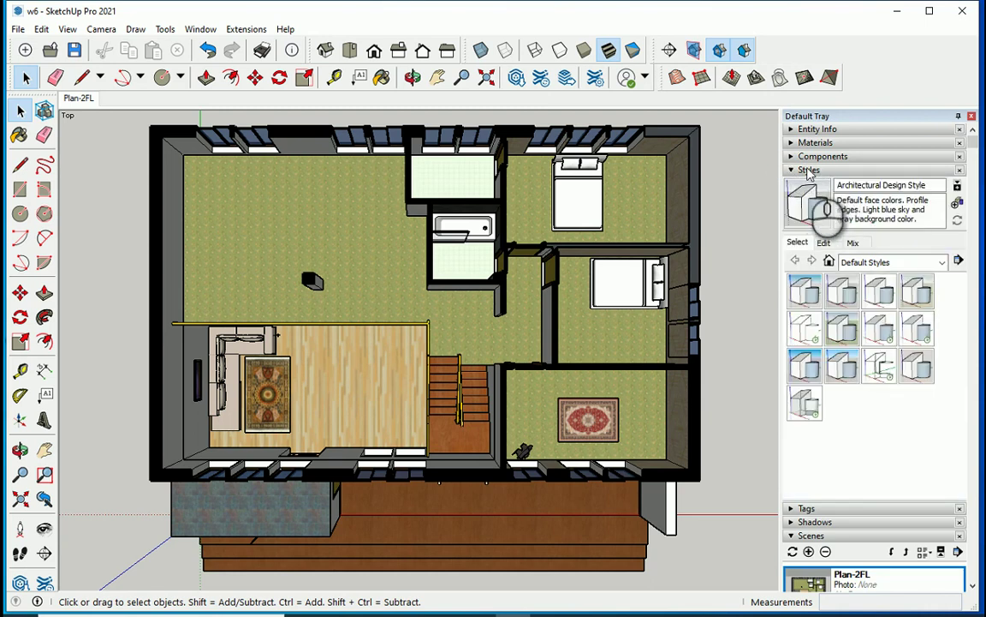
{"action": "left_click", "coordinate": [942, 263]}
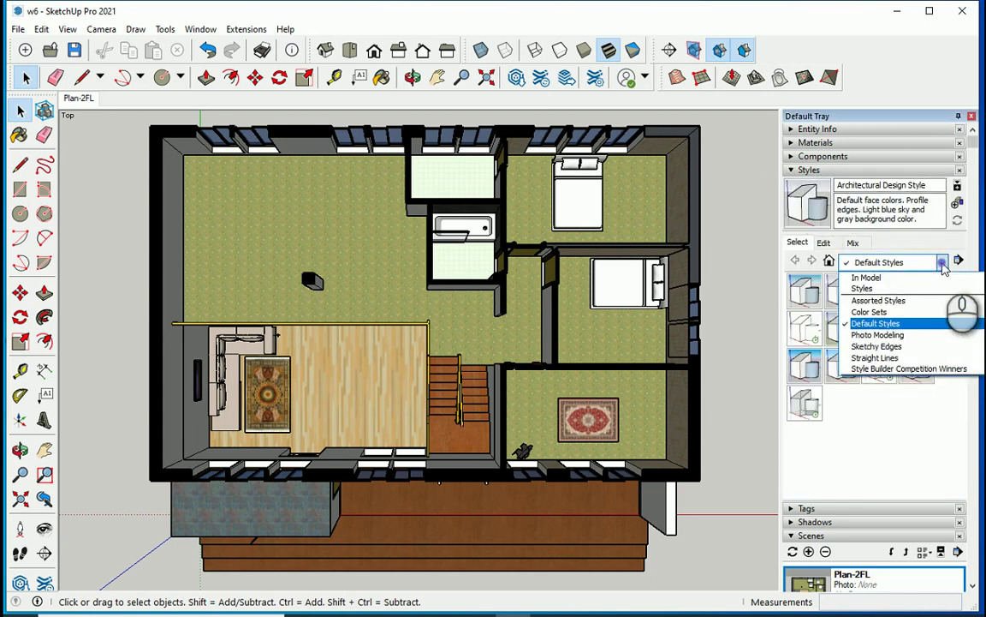
{"action": "left_click", "coordinate": [943, 264]}
{"action": "left_click", "coordinate": [941, 263]}
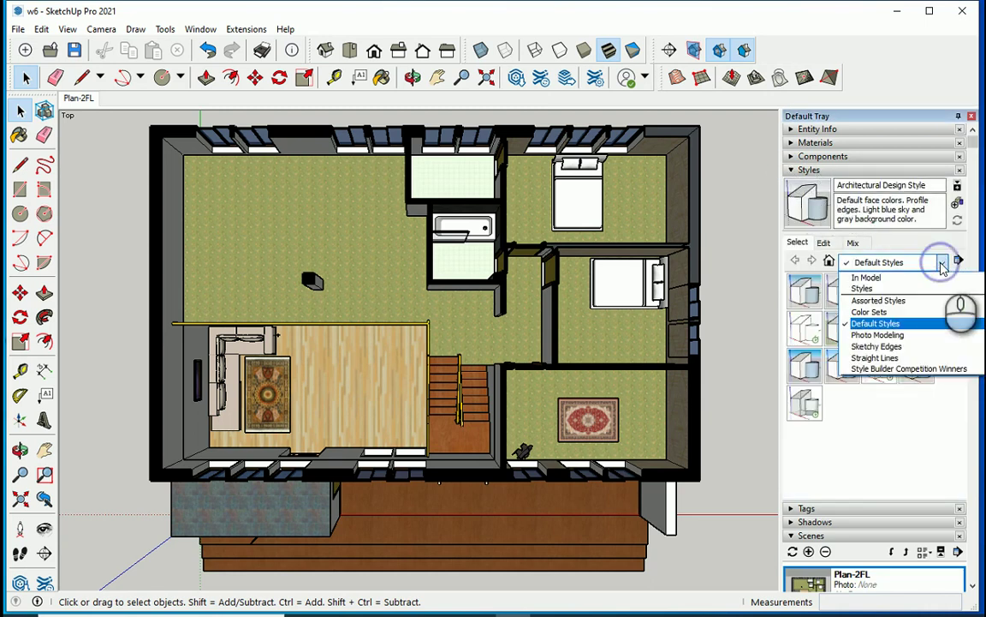
{"action": "left_click", "coordinate": [944, 369]}
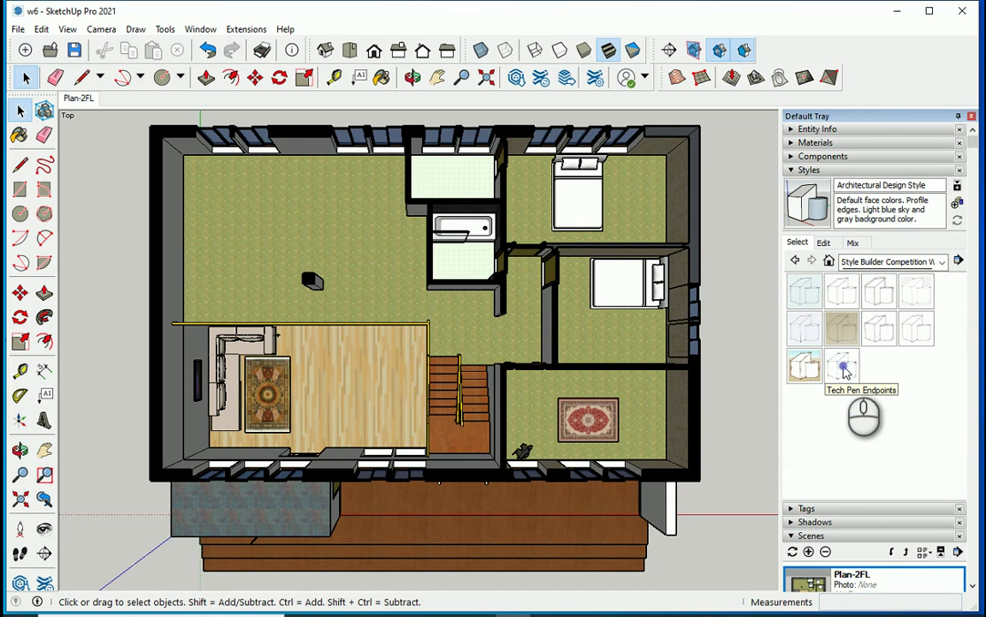
{"action": "left_click", "coordinate": [843, 368]}
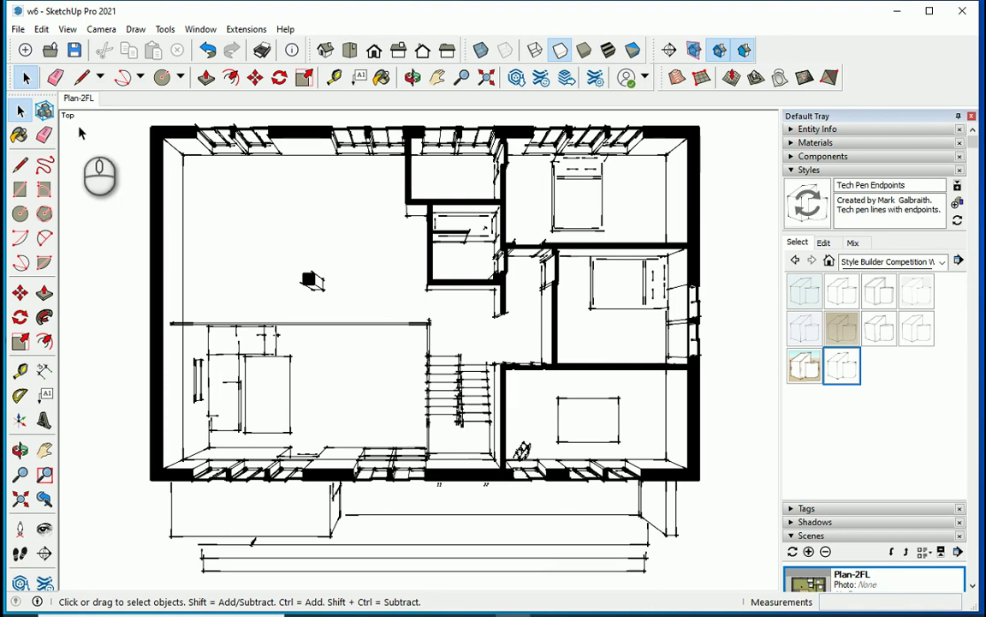
{"action": "left_click", "coordinate": [77, 98]}
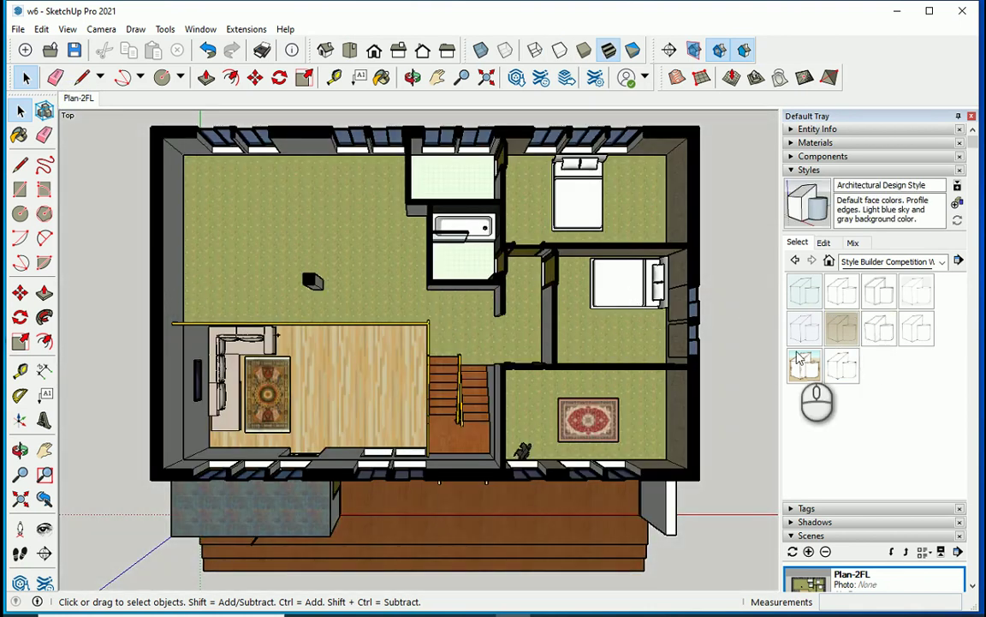
Step: Reapply Tech Pen Endpoints and bring up the Plan-2FL scene's properties
{"action": "left_click", "coordinate": [841, 368]}
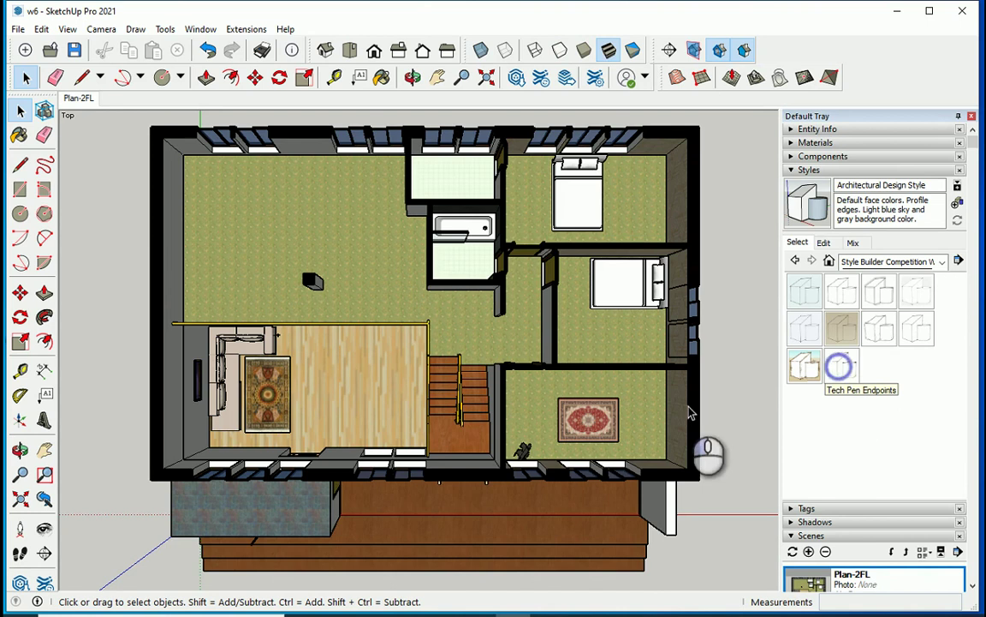
{"action": "right_click", "coordinate": [79, 99]}
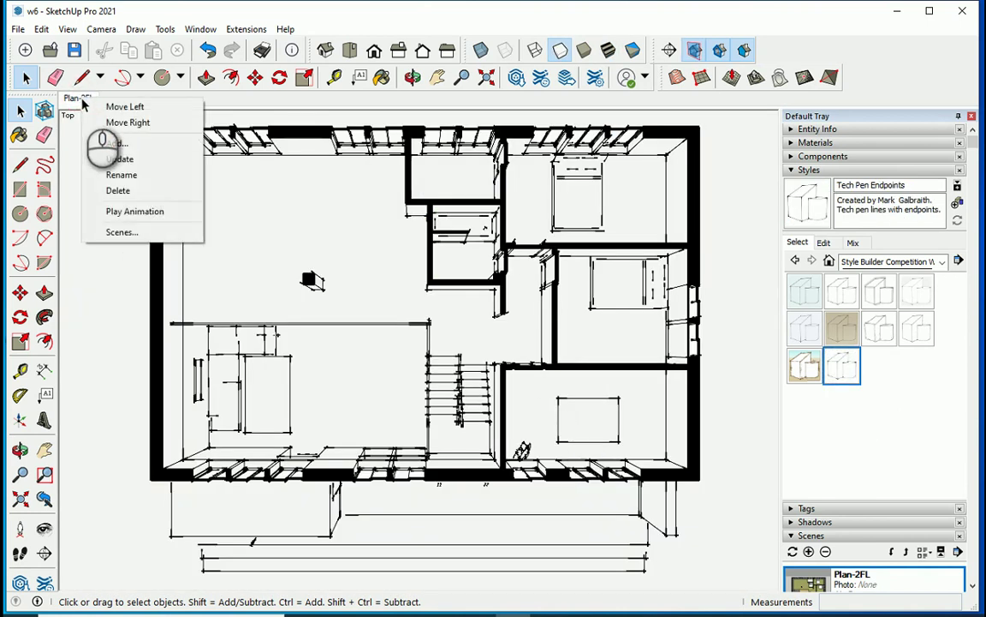
{"action": "left_click", "coordinate": [137, 174]}
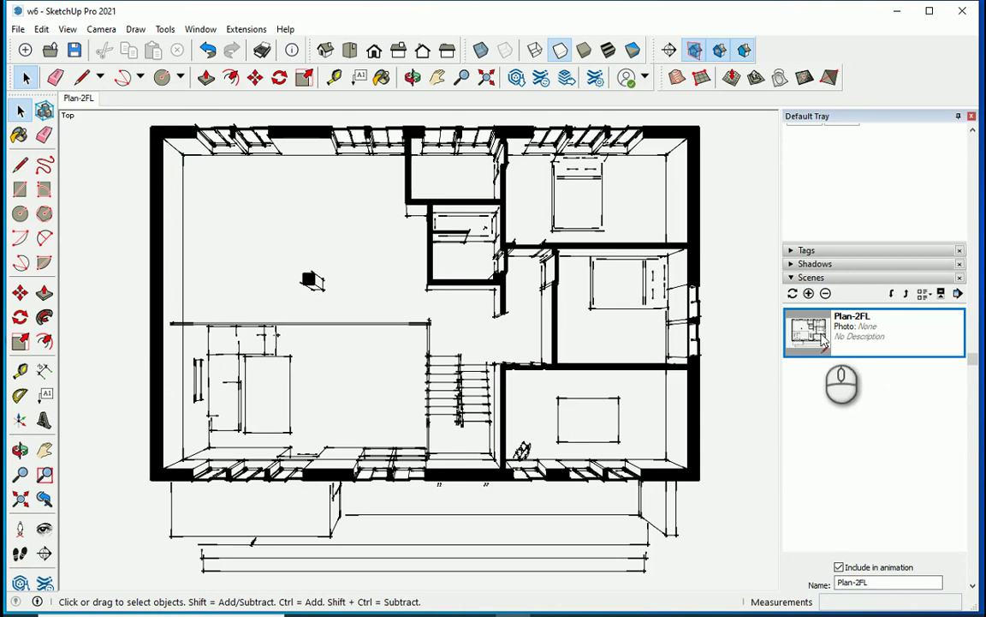
{"action": "scroll", "coordinate": [856, 403], "scroll_direction": "down", "scroll_amount": 5}
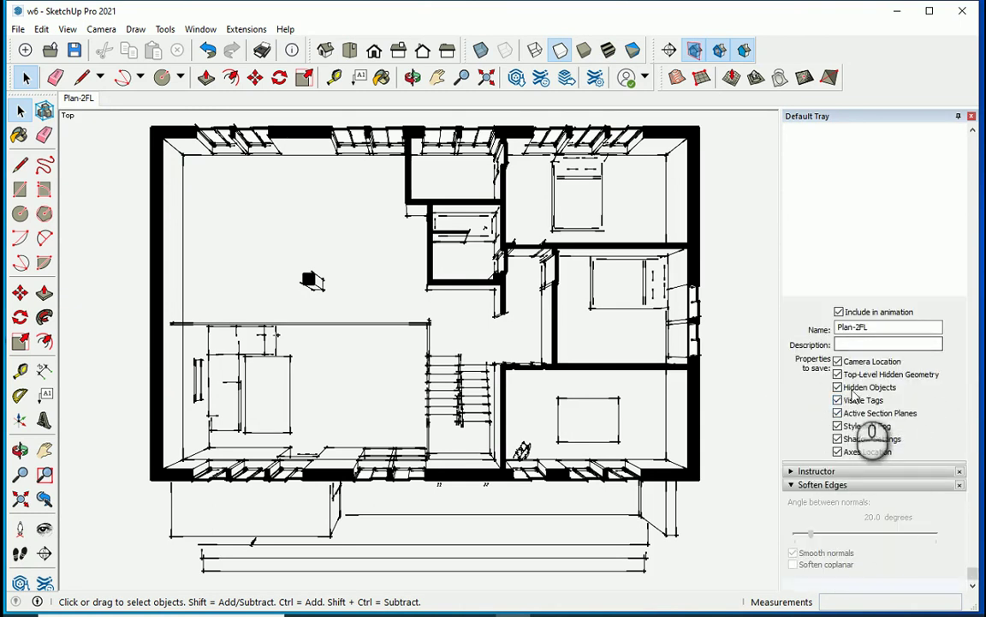
{"action": "scroll", "coordinate": [870, 429], "scroll_direction": "up", "scroll_amount": 5}
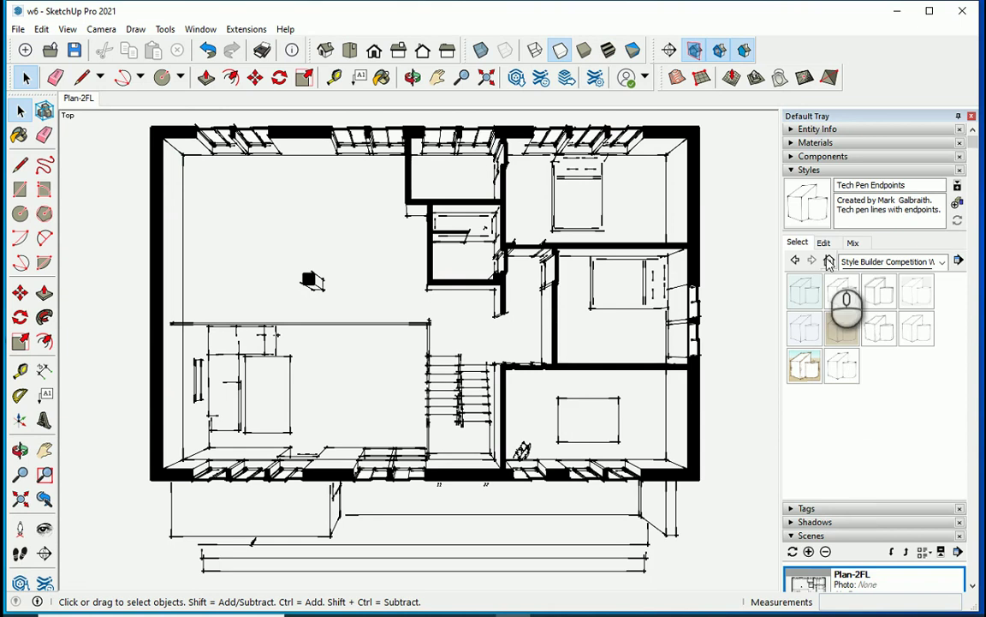
Step: In the style's Edge settings, keep Profiles off and change Extension from 3 to 1
{"action": "left_click", "coordinate": [844, 368]}
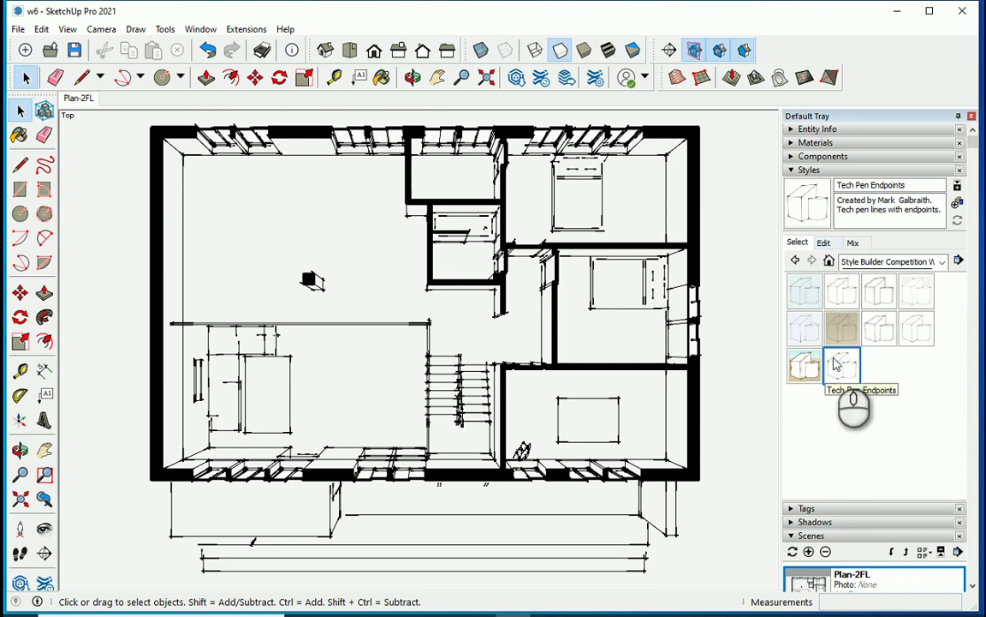
{"action": "left_click", "coordinate": [823, 243]}
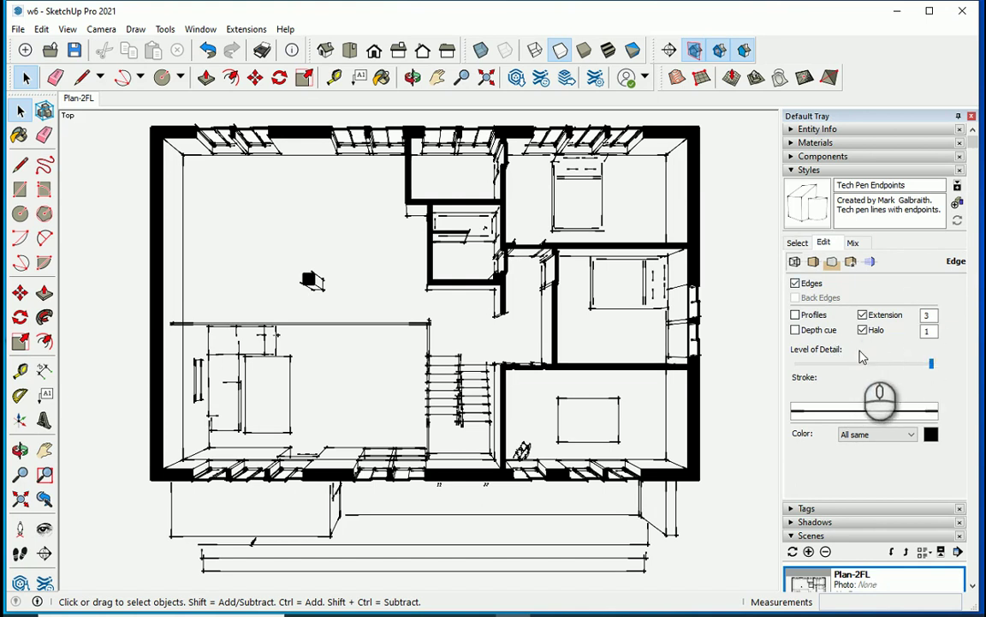
{"action": "left_click", "coordinate": [795, 315]}
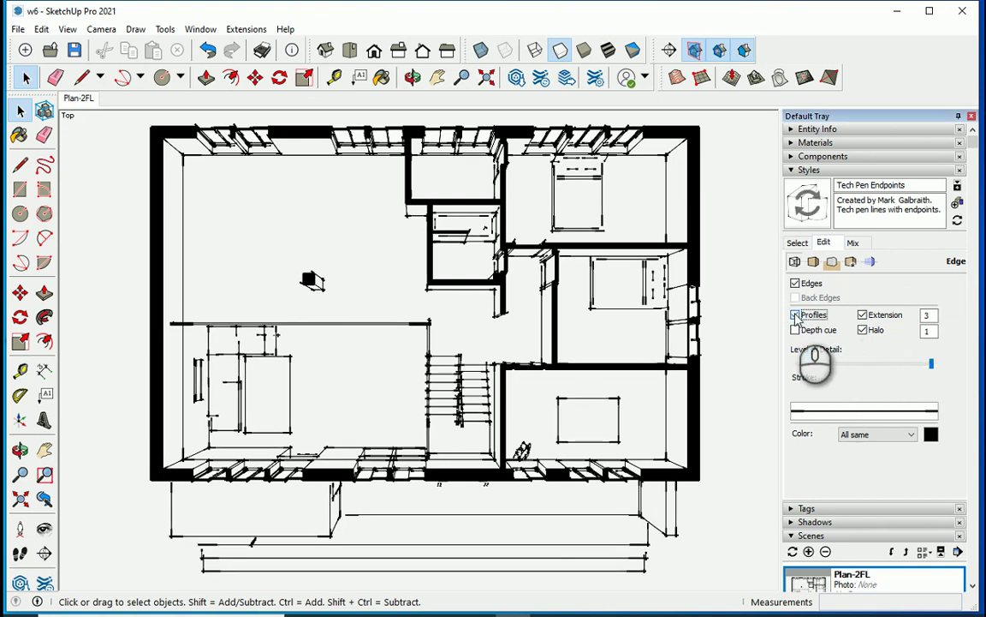
{"action": "left_click", "coordinate": [796, 315]}
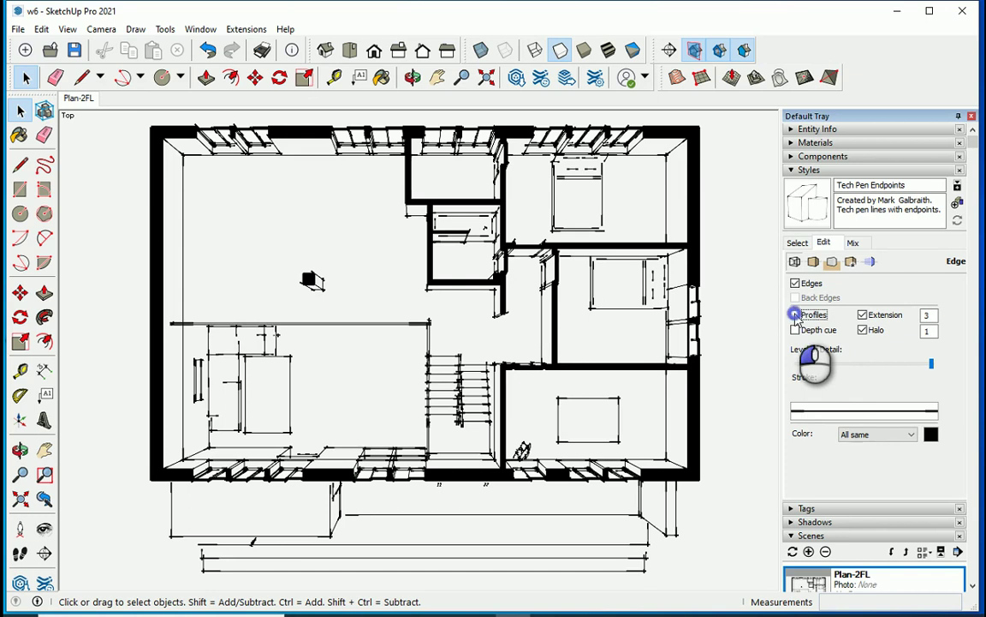
{"action": "left_click", "coordinate": [795, 315]}
{"action": "left_click", "coordinate": [796, 315]}
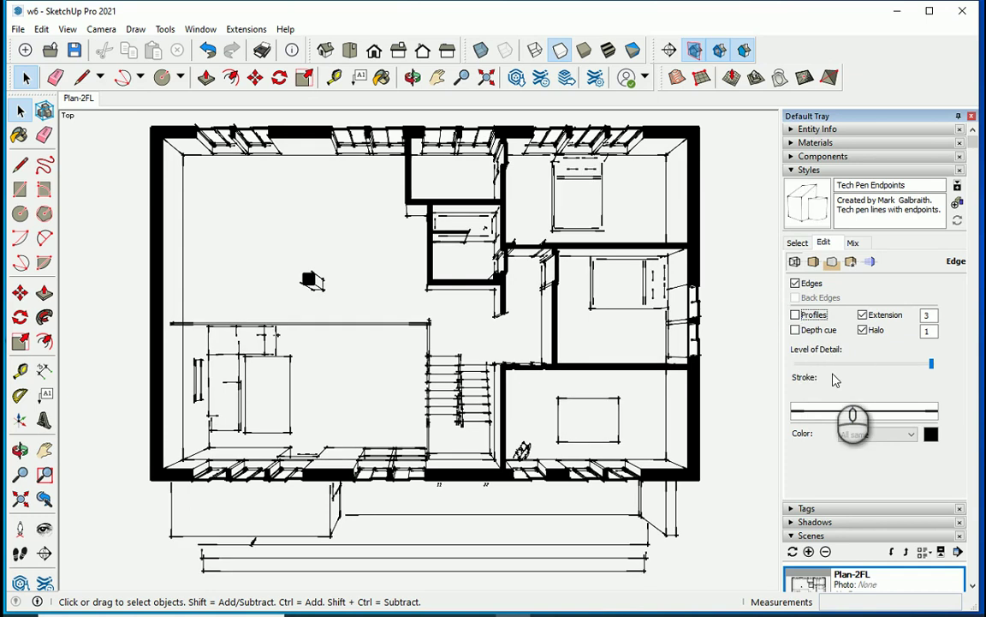
{"action": "double_click", "coordinate": [929, 315]}
{"action": "key", "text": "Tab"}
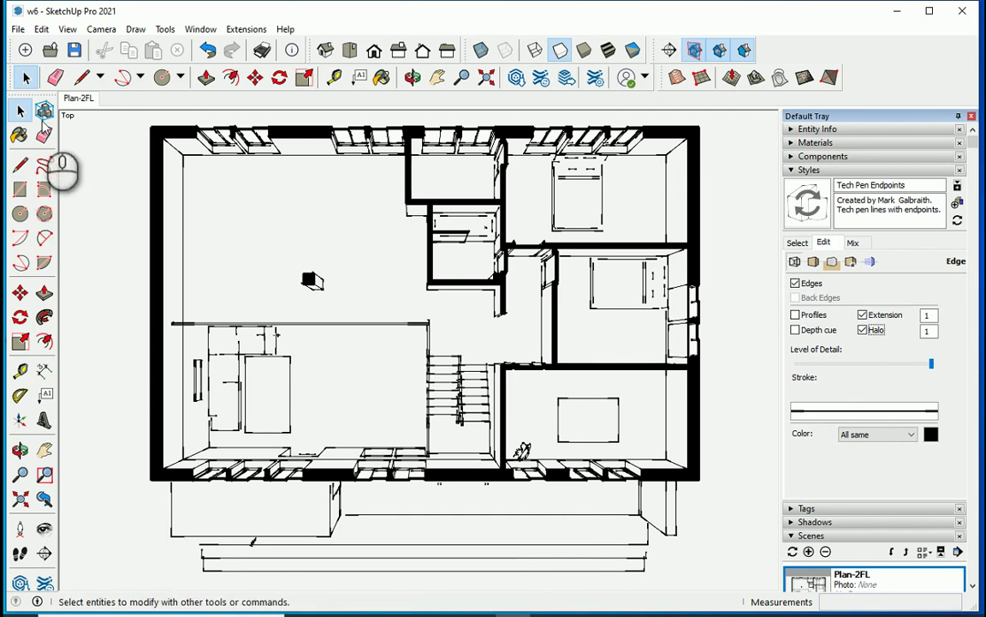
Step: Update the Plan-2FL scene, saving the edited style as new style Tech Pen Endpoints1
{"action": "right_click", "coordinate": [77, 100]}
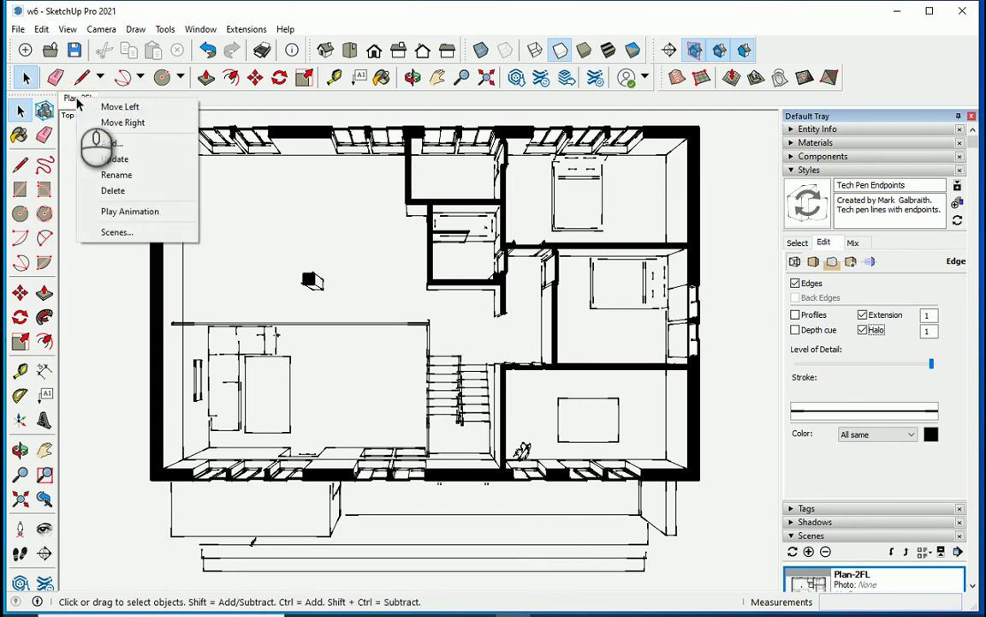
{"action": "left_click", "coordinate": [108, 156]}
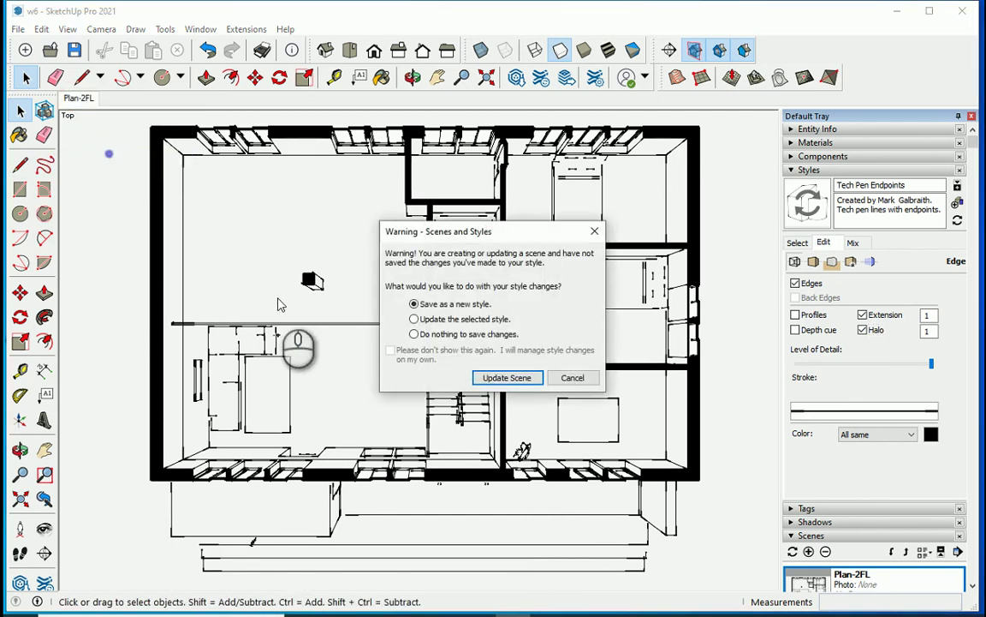
{"action": "left_click", "coordinate": [506, 377]}
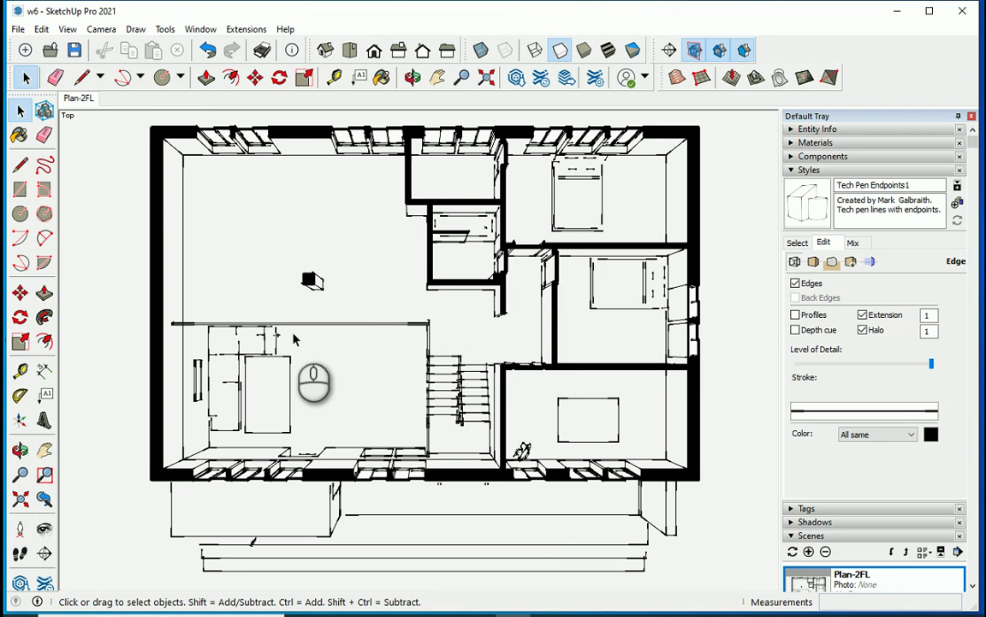
{"action": "left_click", "coordinate": [798, 171]}
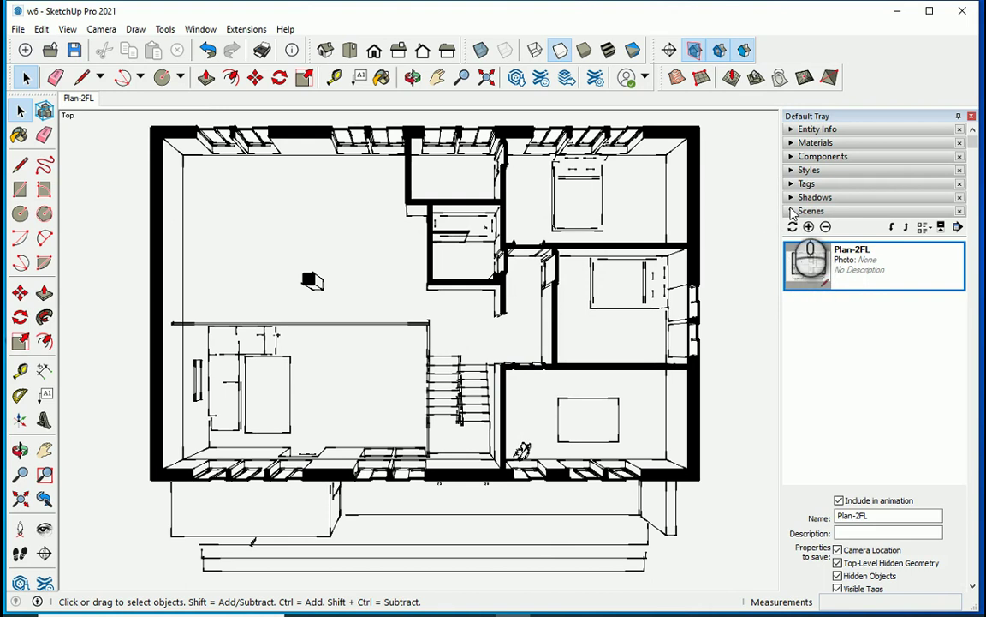
{"action": "left_click", "coordinate": [789, 210]}
Step: Create a new tag named 'Dimension' in the Tags panel
{"action": "left_click", "coordinate": [792, 185]}
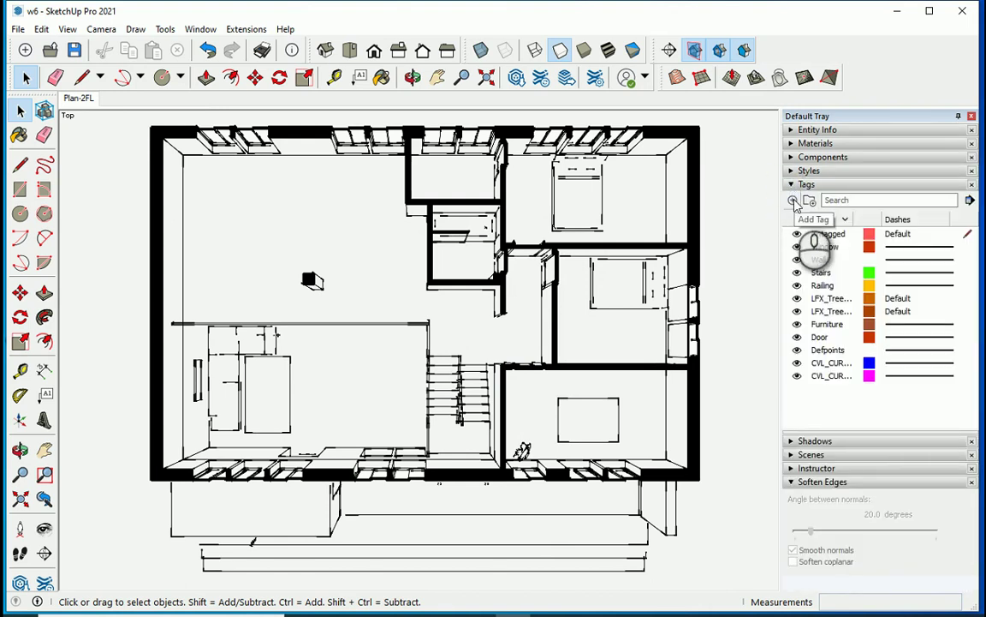
{"action": "left_click", "coordinate": [794, 202]}
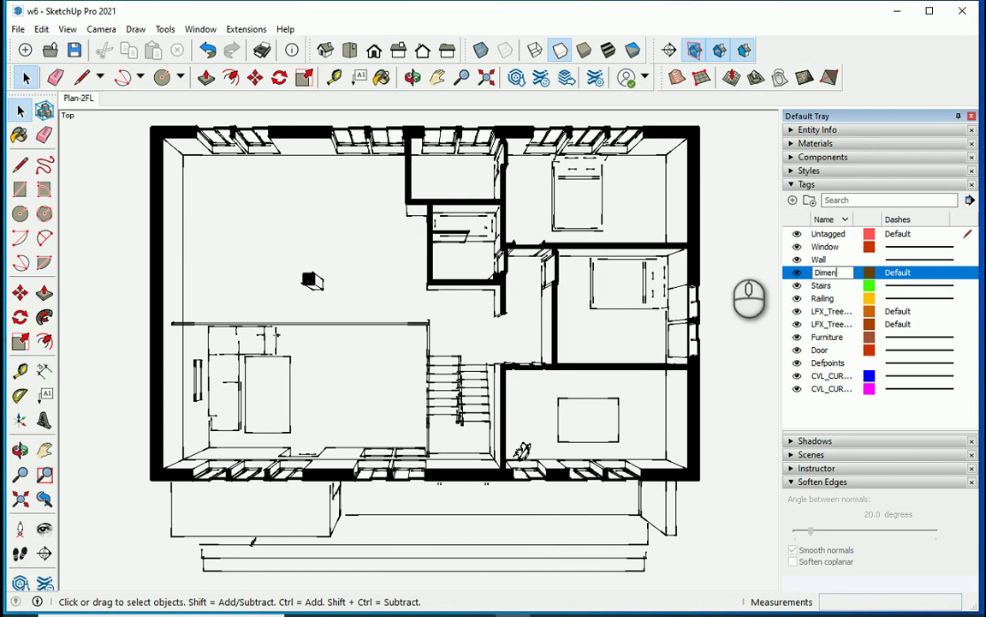
{"action": "type", "text": "Dimension"}
{"action": "key", "text": "Return"}
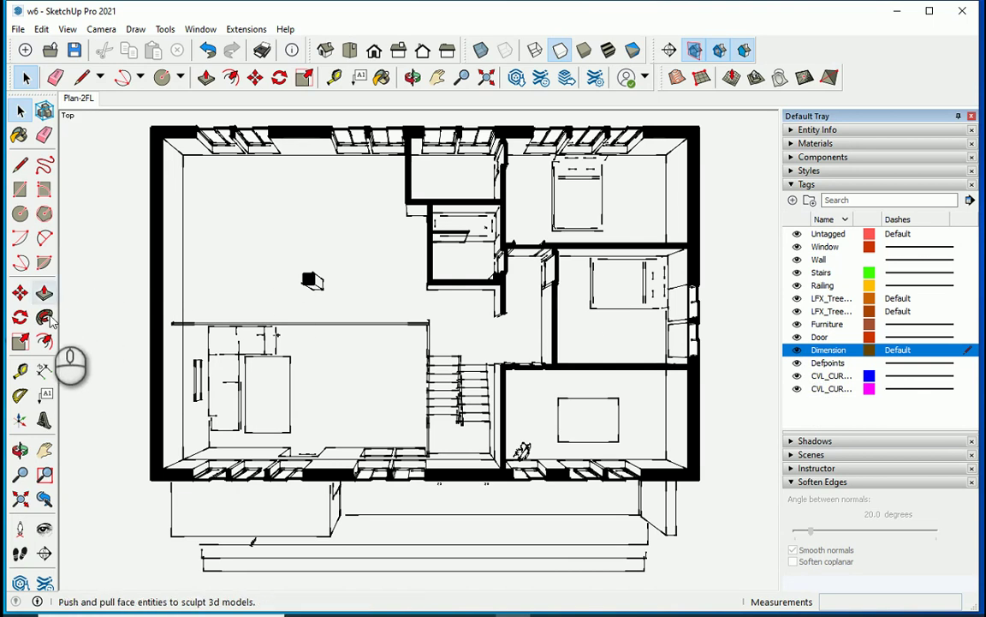
Step: Dimension the large and small room widths at 6.680 m and 2.490 m
{"action": "left_click", "coordinate": [45, 372]}
{"action": "scroll", "coordinate": [194, 163], "scroll_direction": "up", "scroll_amount": 5}
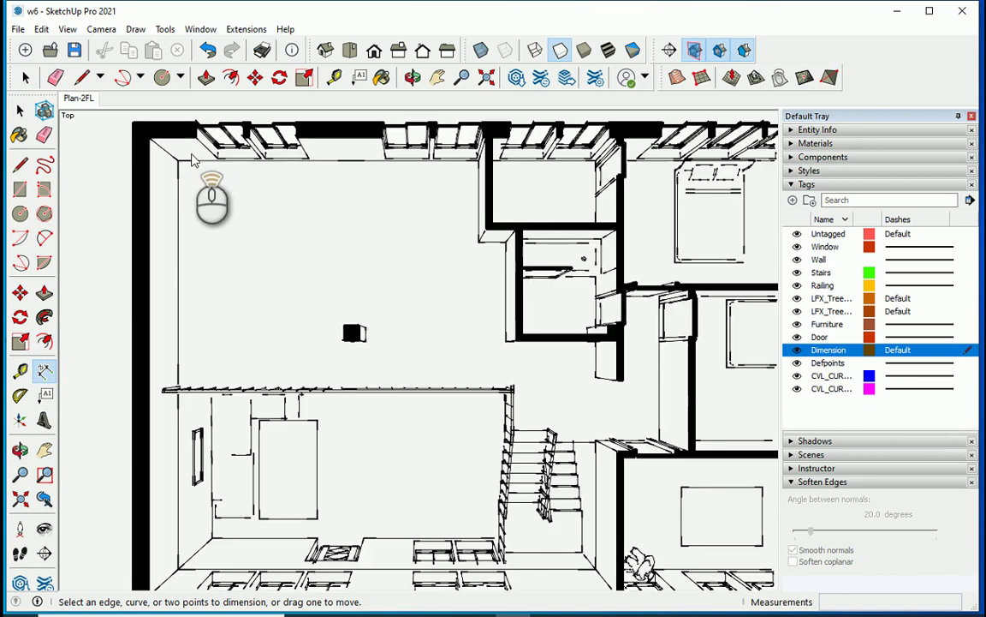
{"action": "left_click", "coordinate": [173, 163]}
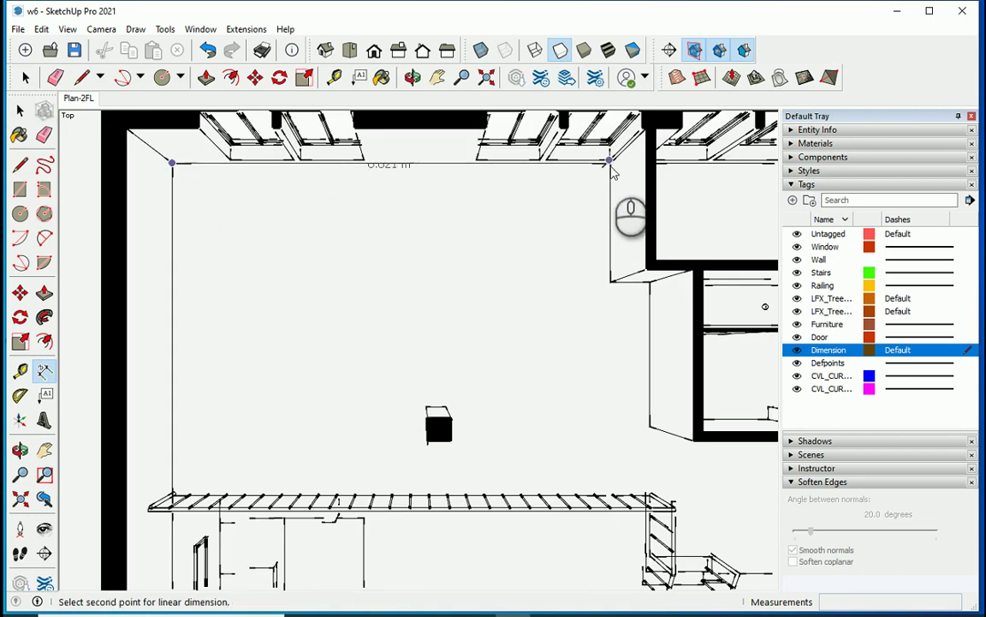
{"action": "left_click", "coordinate": [611, 164]}
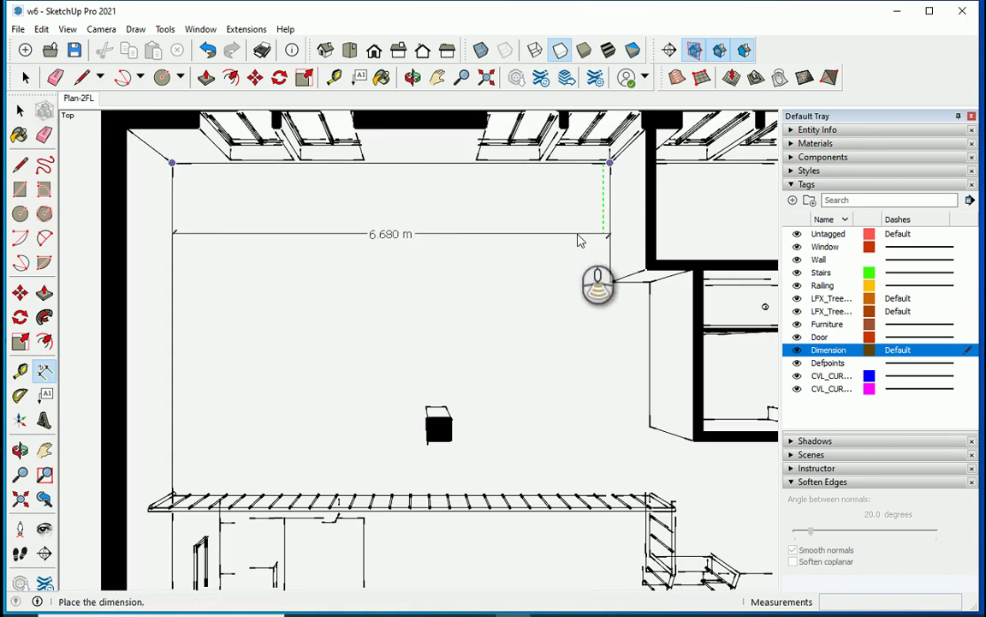
{"action": "scroll", "coordinate": [579, 240], "scroll_direction": "down", "scroll_amount": 2}
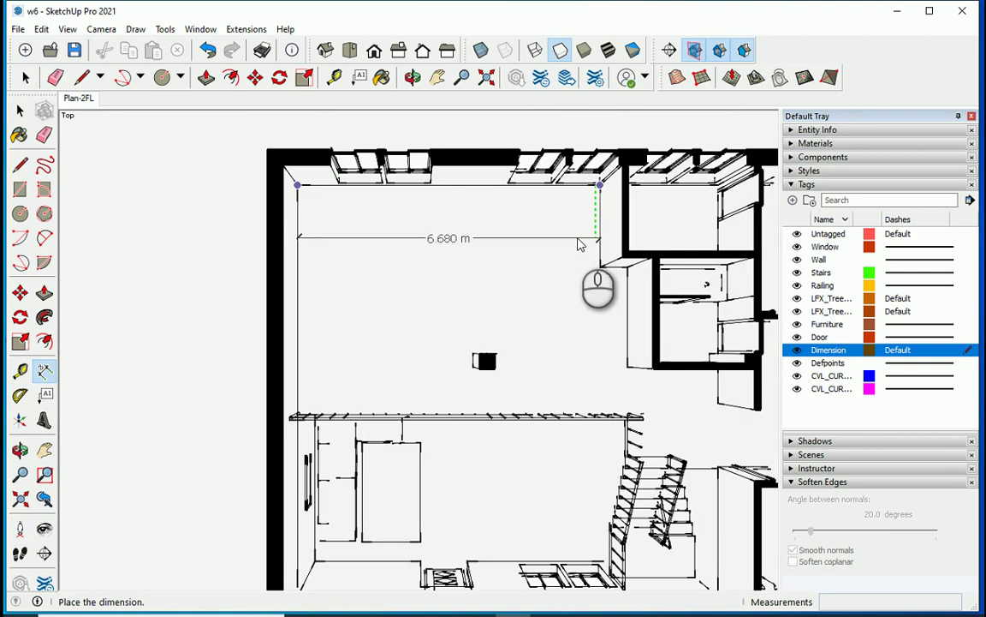
{"action": "left_click", "coordinate": [579, 241]}
{"action": "scroll", "coordinate": [274, 240], "scroll_direction": "down", "scroll_amount": 2}
{"action": "scroll", "coordinate": [585, 204], "scroll_direction": "up", "scroll_amount": 1}
{"action": "scroll", "coordinate": [585, 205], "scroll_direction": "up", "scroll_amount": 5}
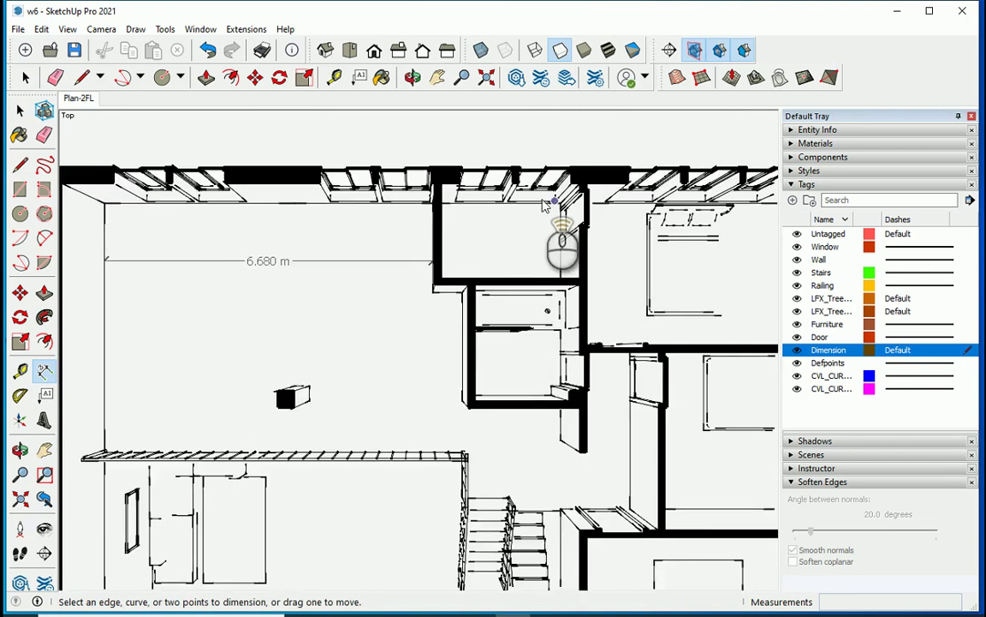
{"action": "left_click", "coordinate": [366, 206]}
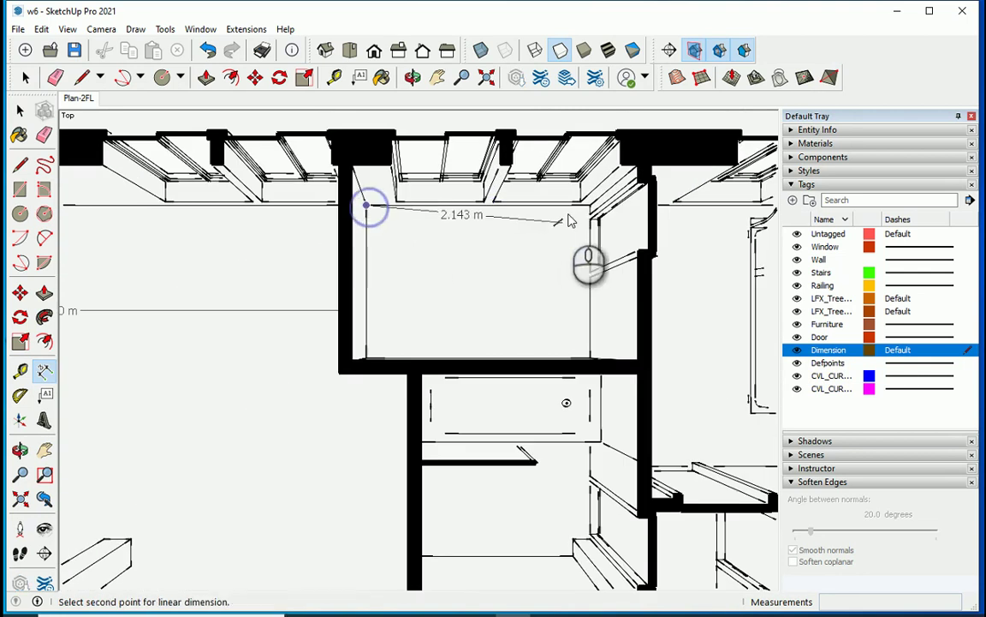
{"action": "left_click", "coordinate": [588, 204]}
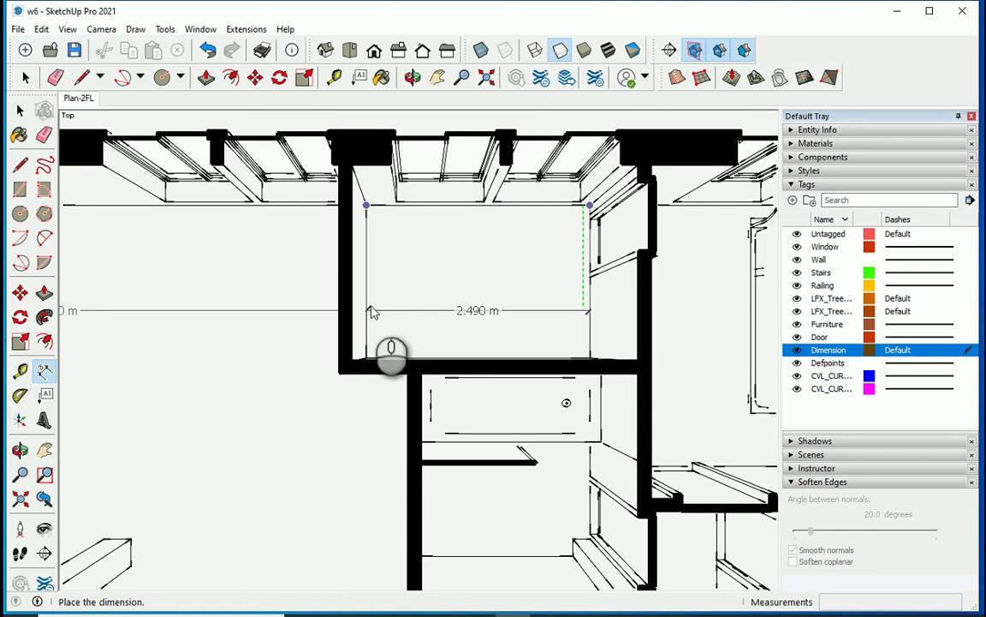
{"action": "left_click", "coordinate": [377, 308]}
Step: Add the bedroom's 5.010 m width dimension near its lower wall
{"action": "scroll", "coordinate": [291, 344], "scroll_direction": "down", "scroll_amount": 1}
{"action": "scroll", "coordinate": [256, 330], "scroll_direction": "down", "scroll_amount": 1}
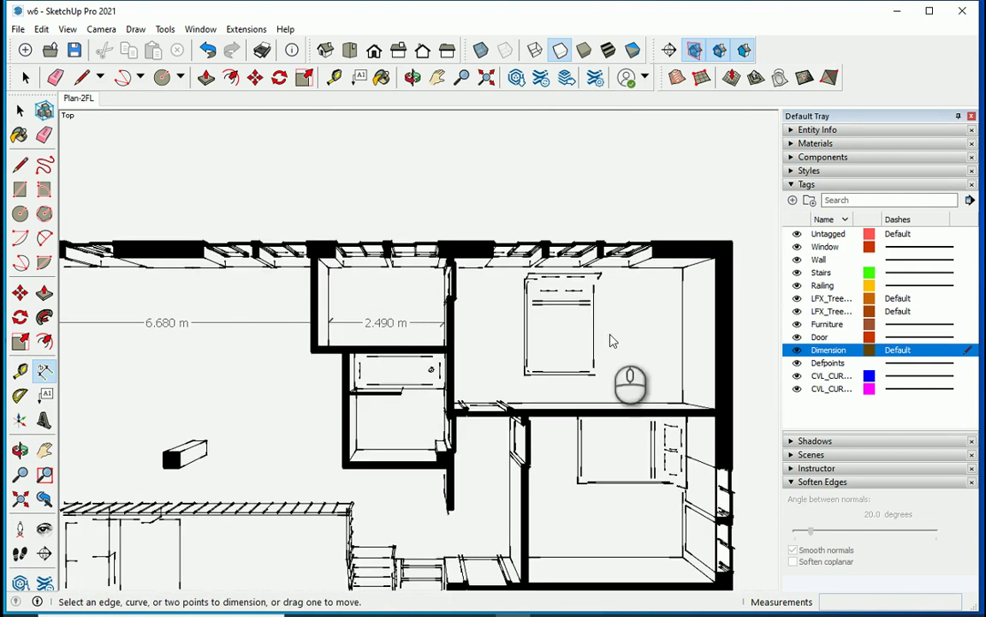
{"action": "scroll", "coordinate": [659, 336], "scroll_direction": "up", "scroll_amount": 2}
{"action": "scroll", "coordinate": [548, 309], "scroll_direction": "up", "scroll_amount": 1}
{"action": "scroll", "coordinate": [287, 217], "scroll_direction": "up", "scroll_amount": 2}
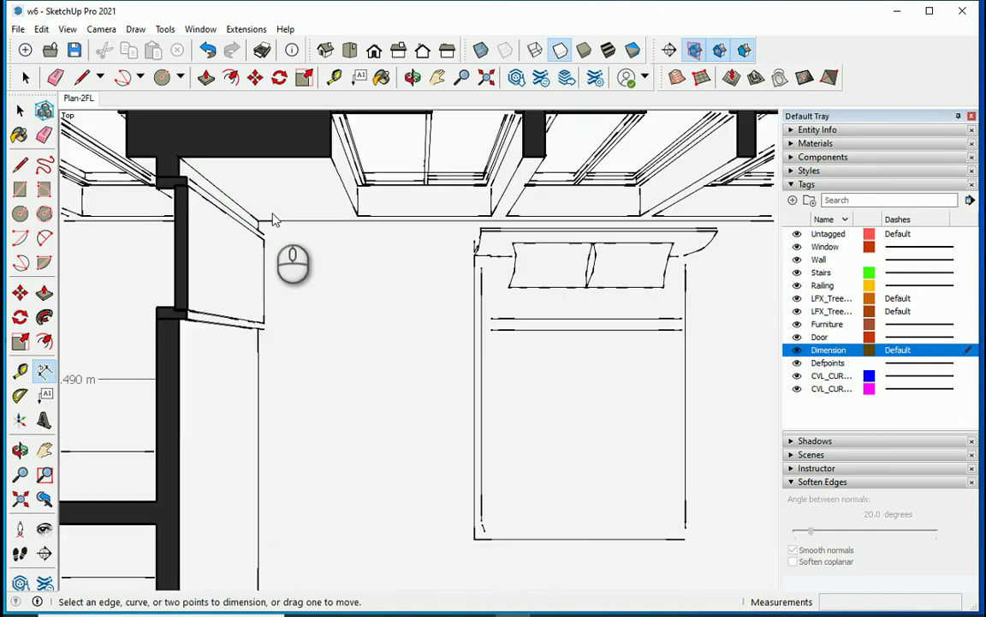
{"action": "left_click", "coordinate": [260, 221]}
{"action": "scroll", "coordinate": [262, 222], "scroll_direction": "down", "scroll_amount": 1}
{"action": "scroll", "coordinate": [262, 222], "scroll_direction": "down", "scroll_amount": 1}
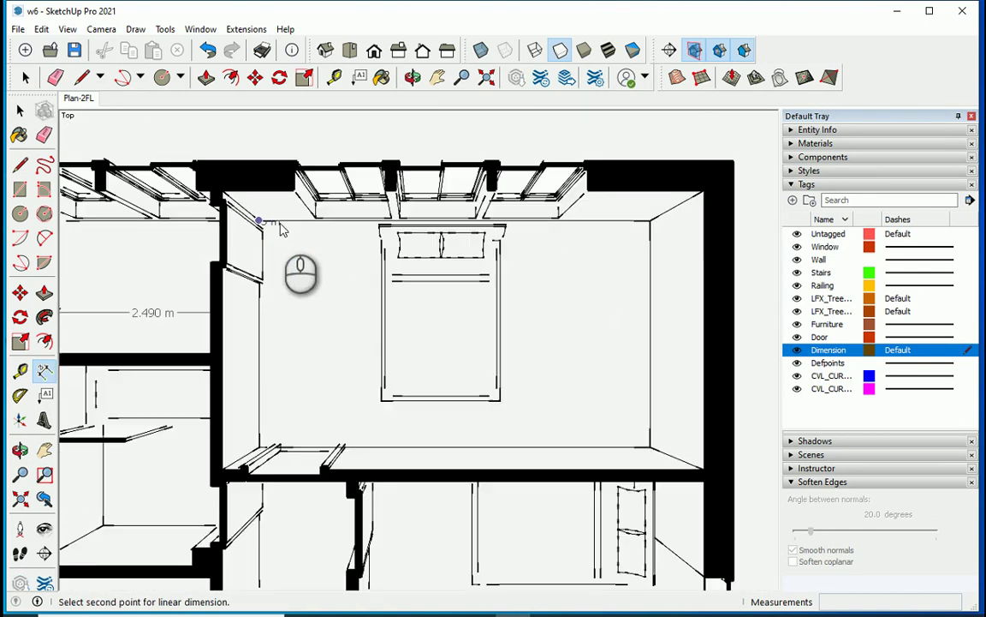
{"action": "left_click", "coordinate": [650, 220]}
{"action": "left_click", "coordinate": [606, 429]}
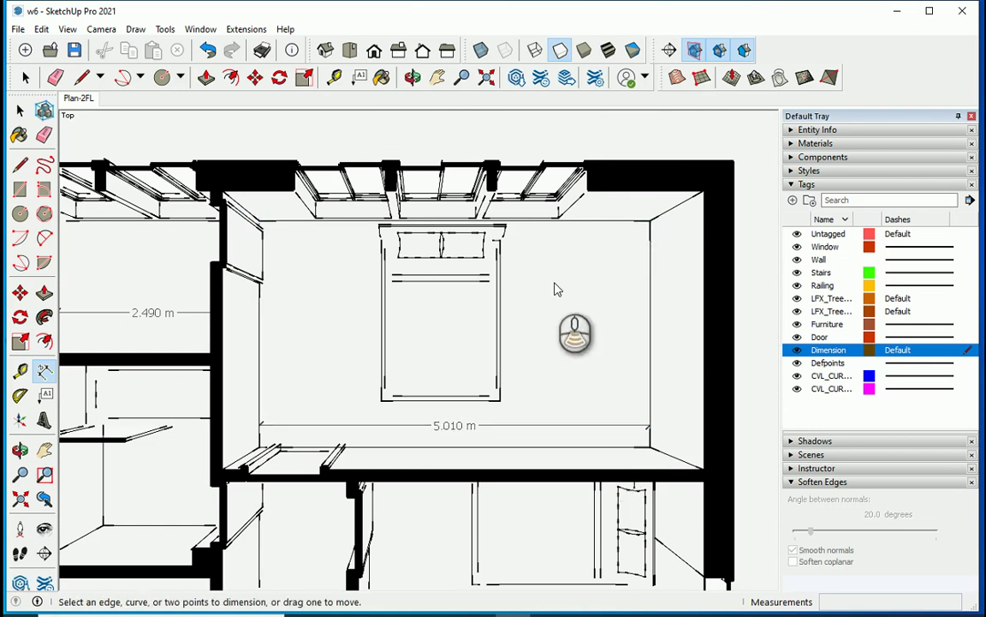
Step: Dimension the bedroom's 2.900 m depth and shift it slightly sideways
{"action": "scroll", "coordinate": [616, 296], "scroll_direction": "down", "scroll_amount": 3}
{"action": "scroll", "coordinate": [555, 240], "scroll_direction": "up", "scroll_amount": 3}
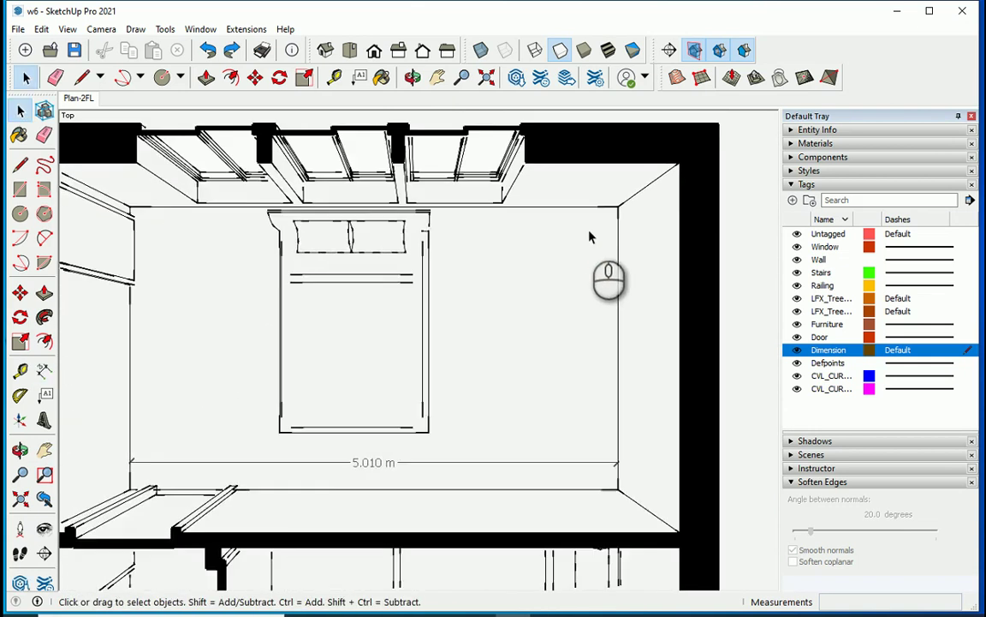
{"action": "left_click", "coordinate": [45, 372]}
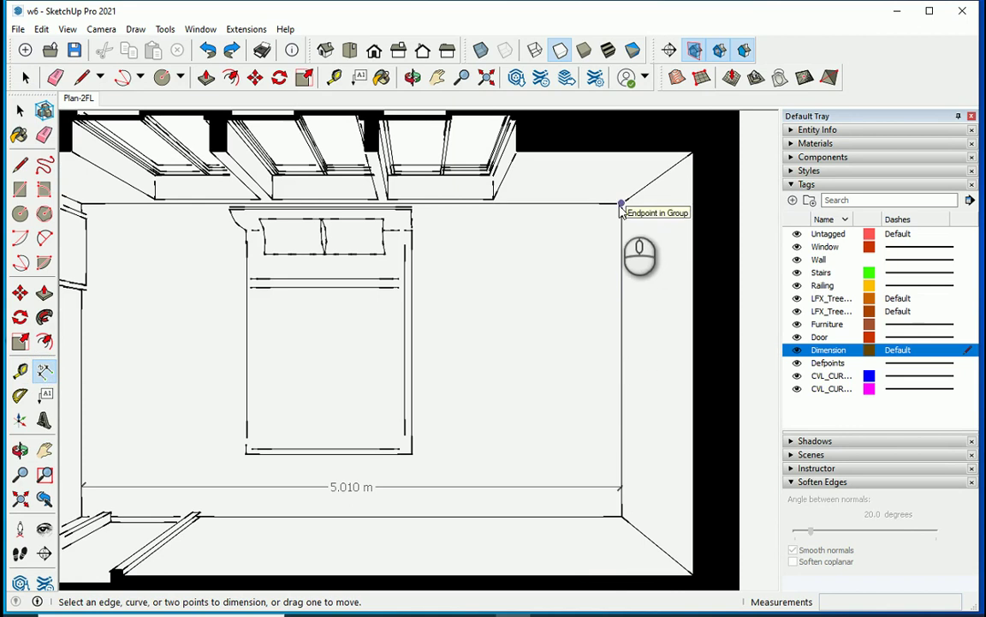
{"action": "left_click", "coordinate": [622, 205]}
{"action": "left_click", "coordinate": [621, 517]}
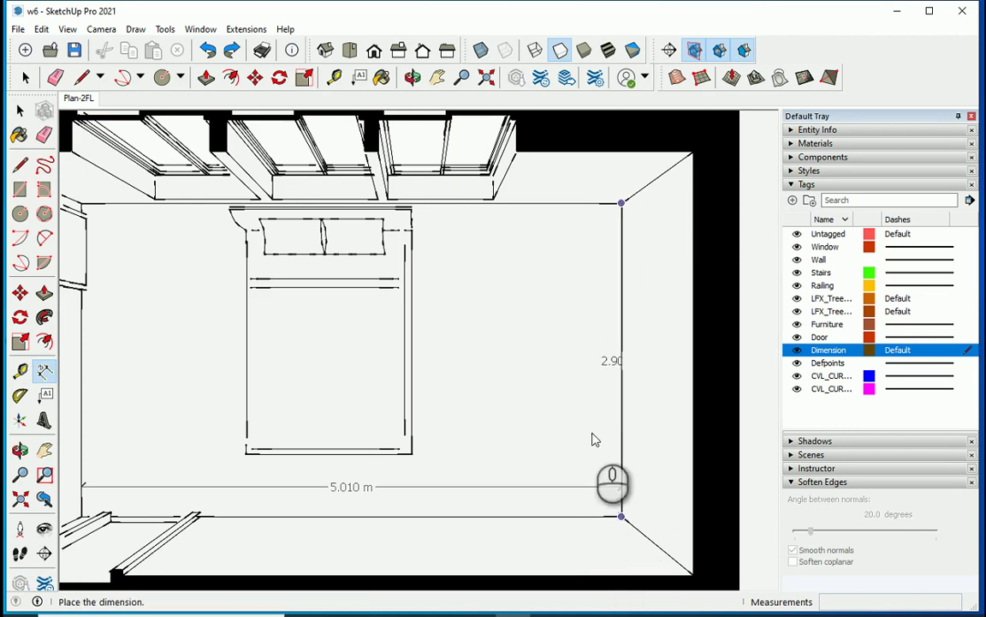
{"action": "left_click", "coordinate": [535, 423]}
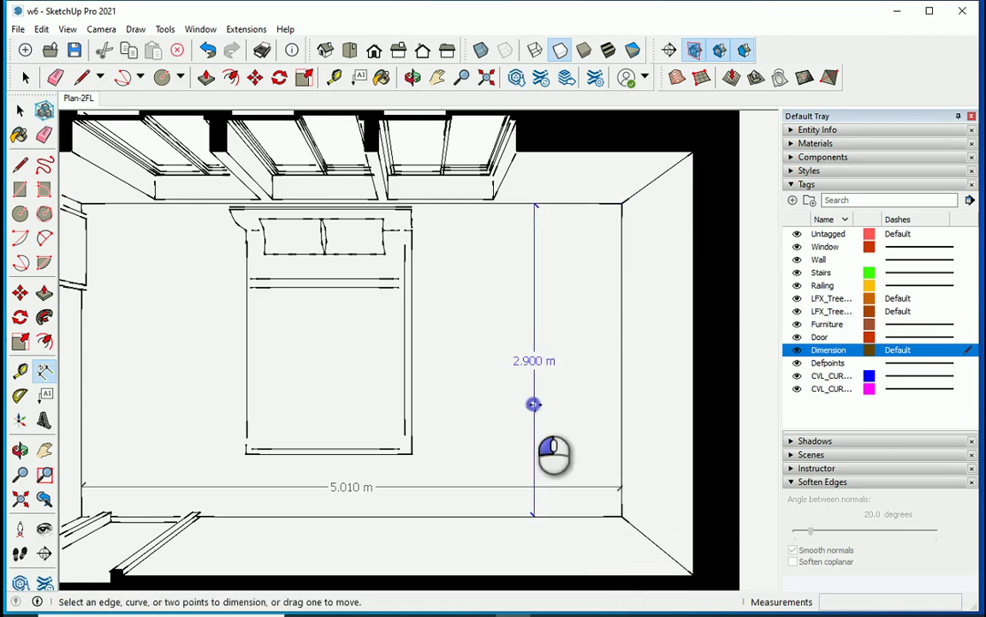
{"action": "mouse_move", "coordinate": [534, 404]}
{"action": "left_mouse_down"}
{"action": "mouse_move", "coordinate": [556, 402]}
{"action": "mouse_move", "coordinate": [539, 404]}
{"action": "left_mouse_up"}
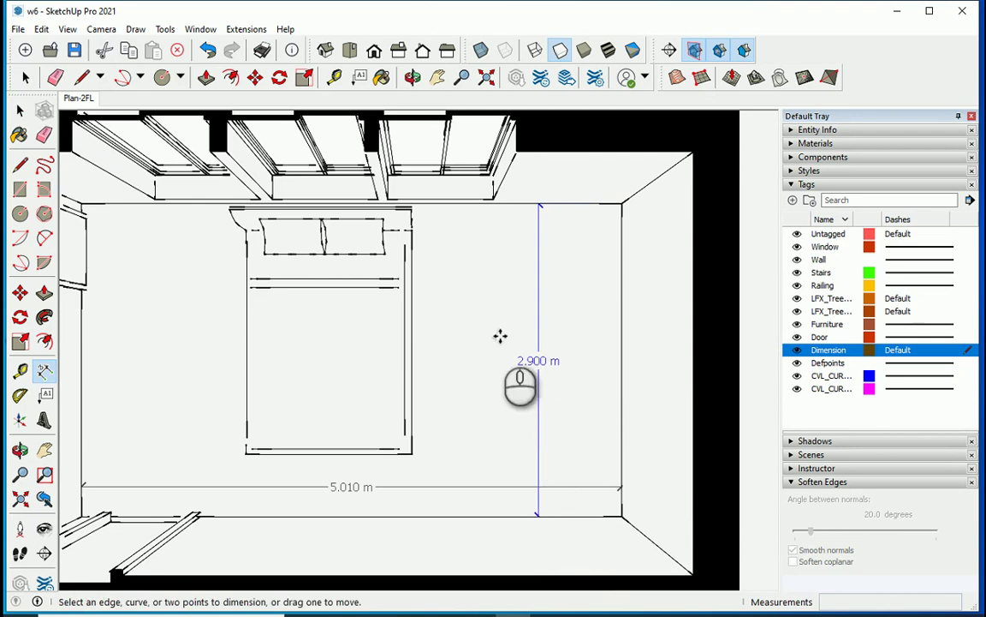
{"action": "scroll", "coordinate": [500, 335], "scroll_direction": "down", "scroll_amount": 6}
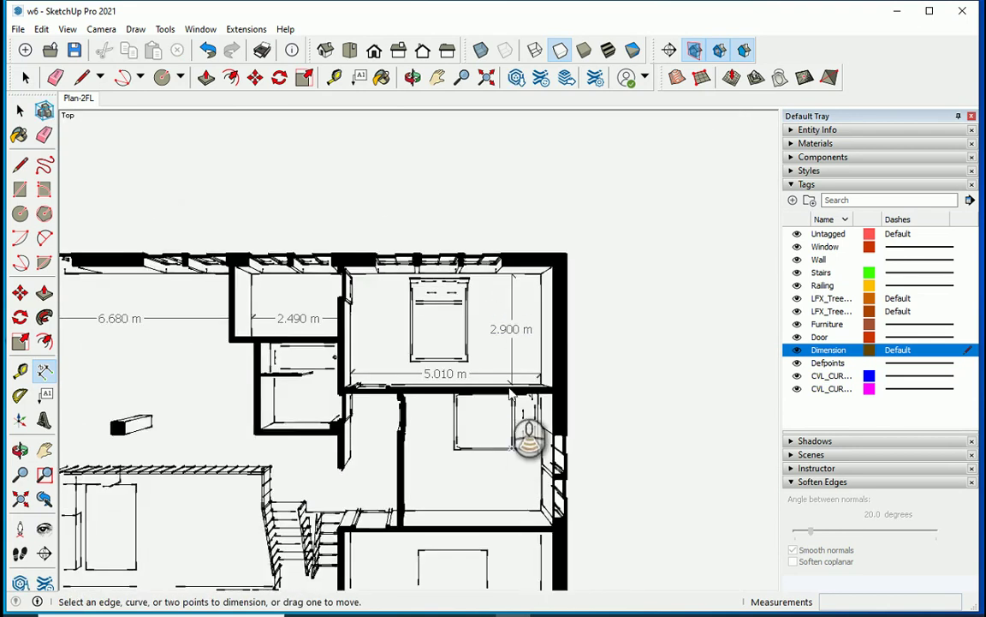
{"action": "scroll", "coordinate": [511, 393], "scroll_direction": "down", "scroll_amount": 2}
{"action": "scroll", "coordinate": [445, 400], "scroll_direction": "up", "scroll_amount": 7}
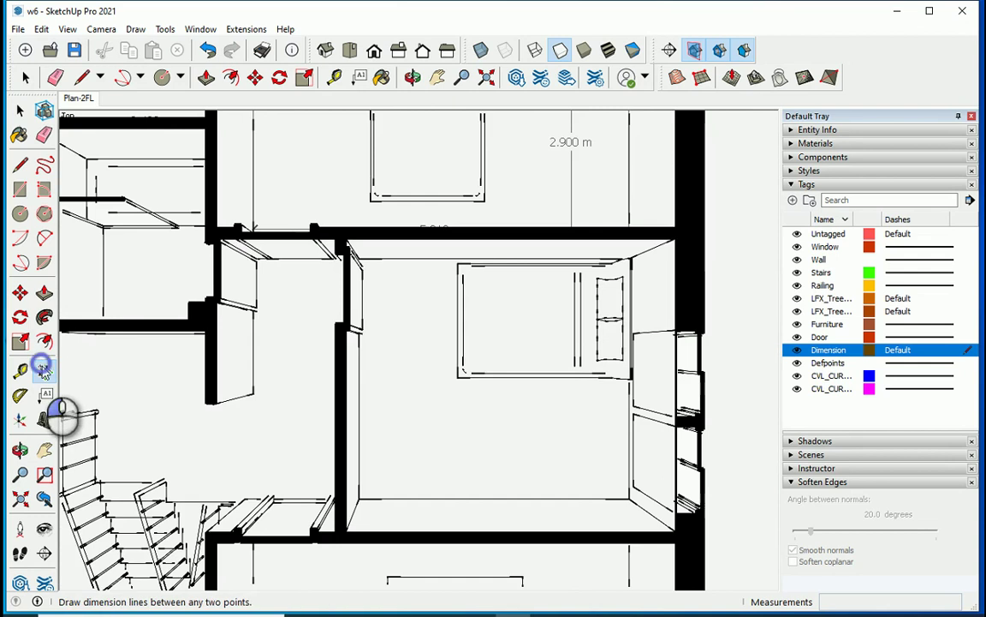
Step: Add a 3.200 m depth dimension inside the middle room
{"action": "scroll", "coordinate": [360, 286], "scroll_direction": "up", "scroll_amount": 5}
{"action": "left_click", "coordinate": [358, 285]}
{"action": "scroll", "coordinate": [361, 284], "scroll_direction": "down", "scroll_amount": 5}
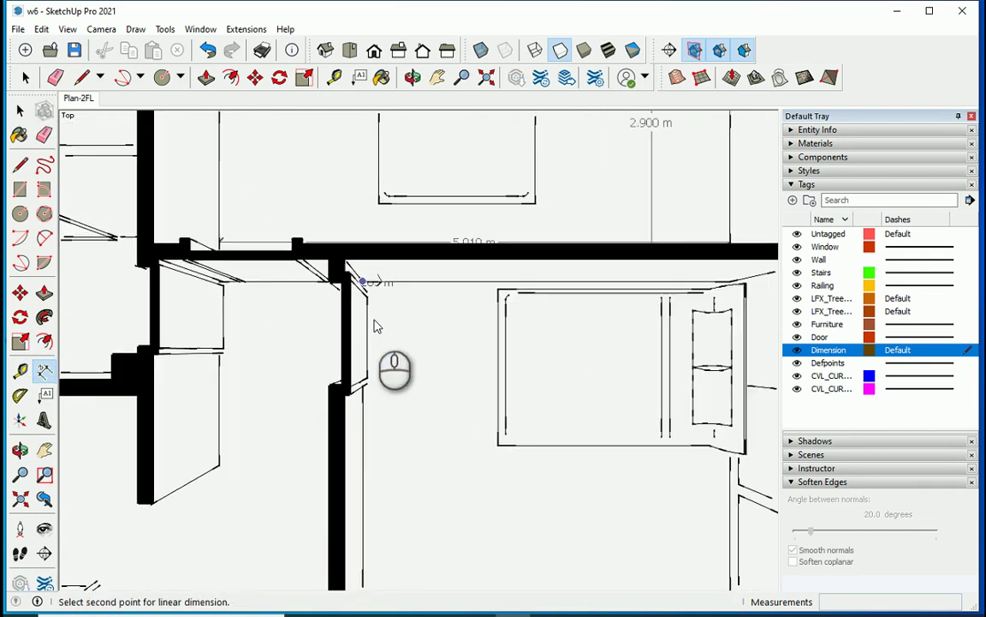
{"action": "left_click", "coordinate": [365, 555]}
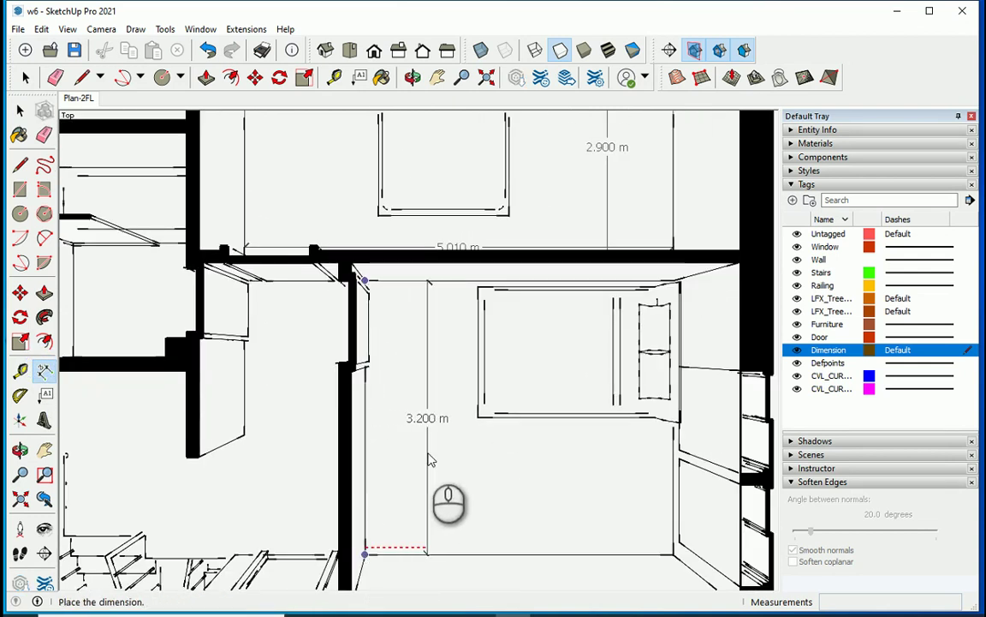
{"action": "left_click", "coordinate": [428, 463]}
{"action": "scroll", "coordinate": [475, 270], "scroll_direction": "down", "scroll_amount": 5}
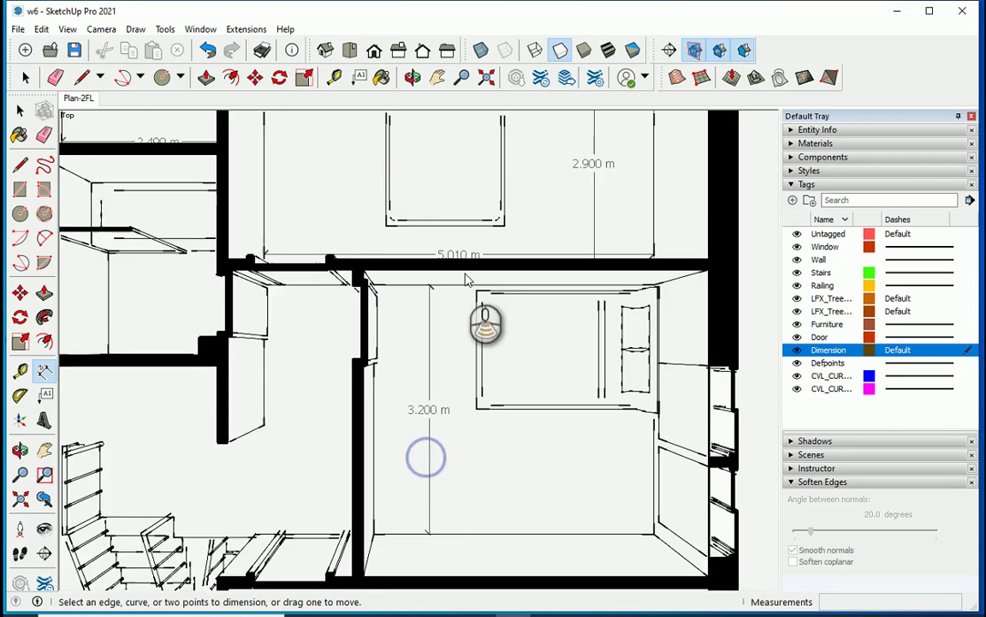
{"action": "scroll", "coordinate": [564, 568], "scroll_direction": "up", "scroll_amount": 4}
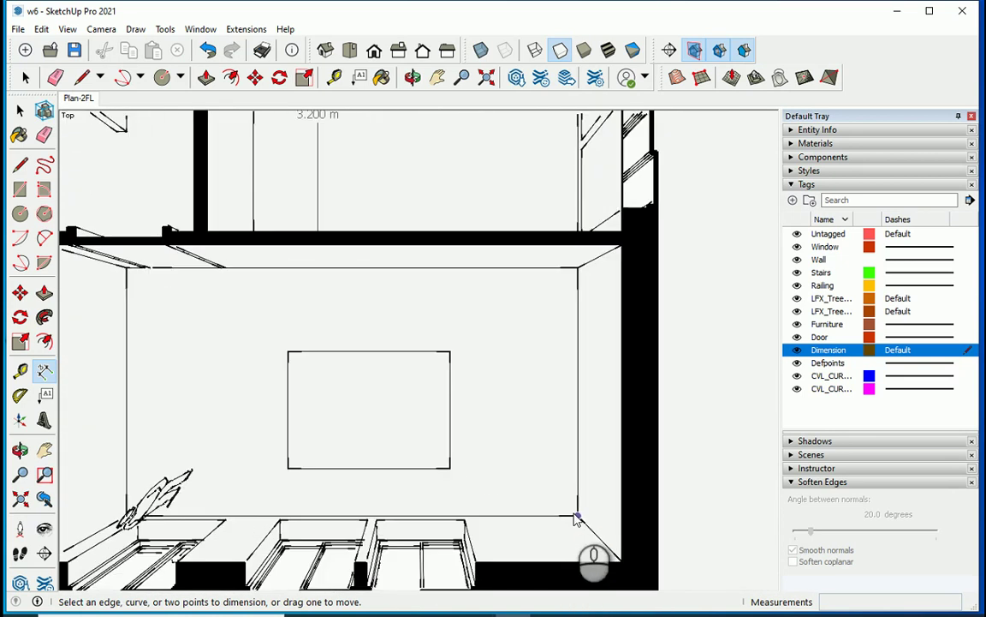
{"action": "scroll", "coordinate": [579, 538], "scroll_direction": "up", "scroll_amount": 2}
Step: Dimension the bottom-right room at 2.750 m and move it nearer the right wall
{"action": "left_click", "coordinate": [578, 511]}
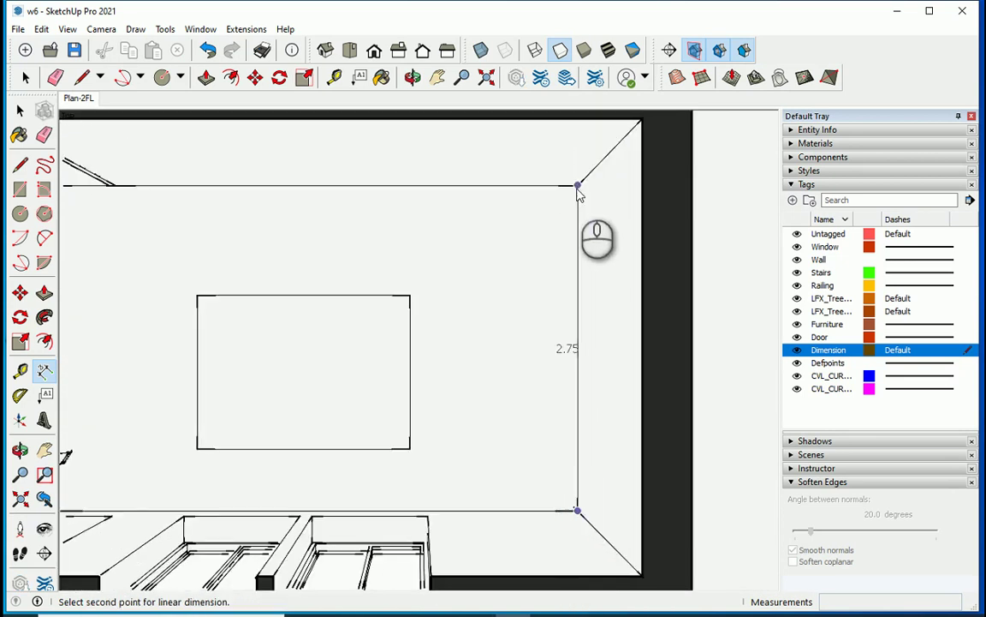
{"action": "left_click", "coordinate": [578, 185]}
{"action": "scroll", "coordinate": [533, 385], "scroll_direction": "down", "scroll_amount": 6}
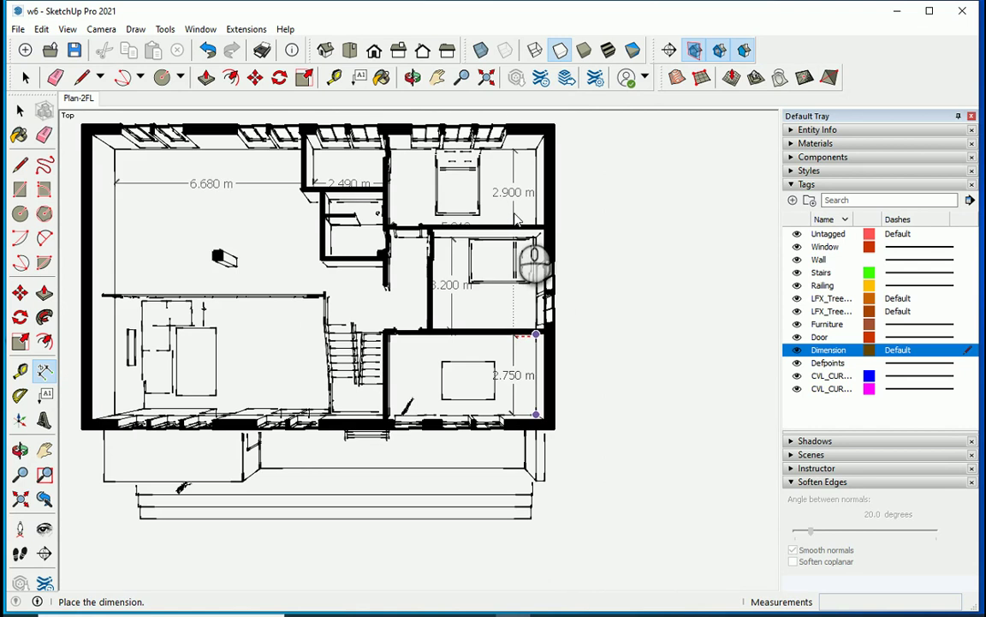
{"action": "left_click", "coordinate": [517, 220]}
{"action": "scroll", "coordinate": [572, 331], "scroll_direction": "up", "scroll_amount": 2}
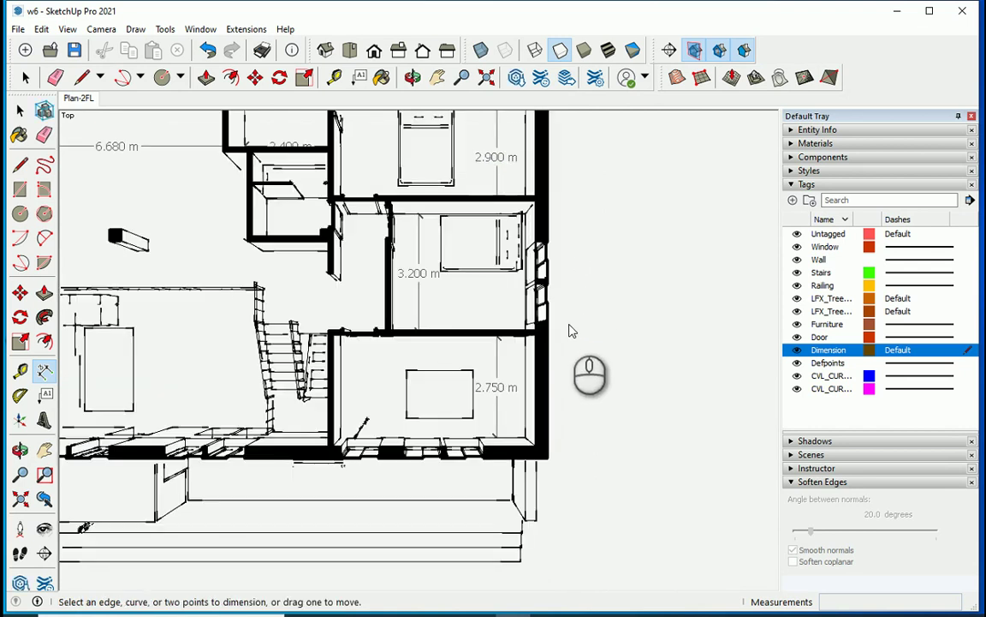
{"action": "left_click", "coordinate": [498, 359]}
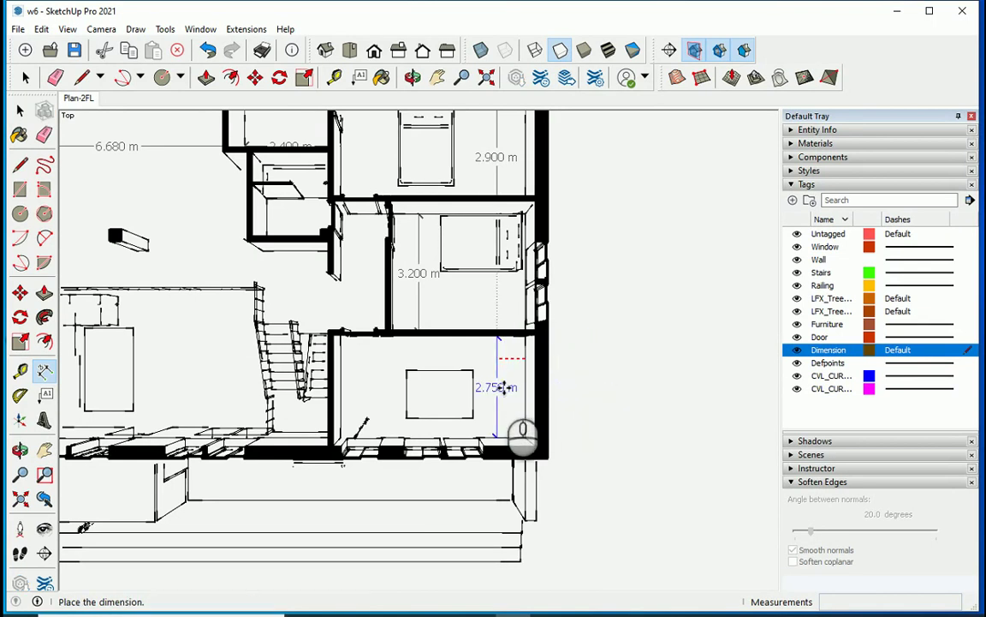
{"action": "scroll", "coordinate": [507, 387], "scroll_direction": "up", "scroll_amount": 2}
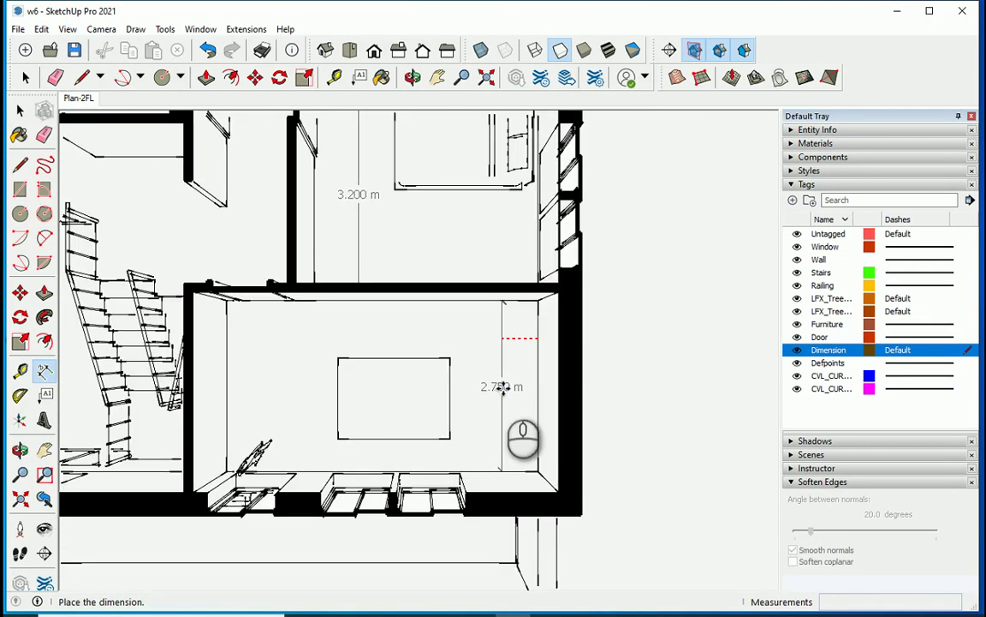
{"action": "left_click", "coordinate": [499, 387]}
{"action": "scroll", "coordinate": [483, 480], "scroll_direction": "down", "scroll_amount": 2}
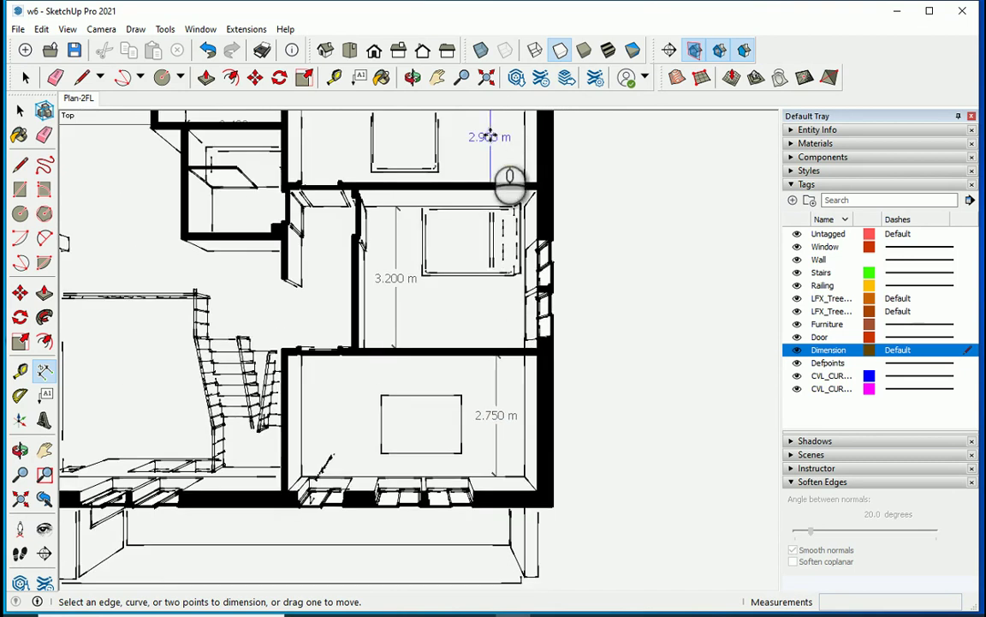
{"action": "scroll", "coordinate": [616, 411], "scroll_direction": "down", "scroll_amount": 1}
Step: Return to the Plan-2FL scene and make Untagged the active tag
{"action": "key", "text": "shift+z"}
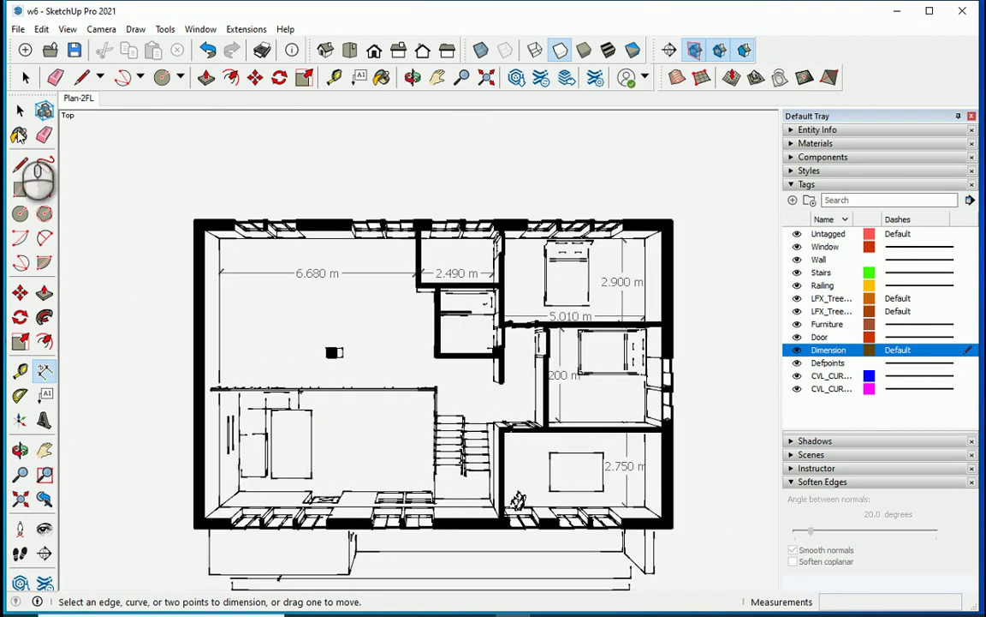
{"action": "scroll", "coordinate": [505, 428], "scroll_direction": "up", "scroll_amount": 1}
{"action": "scroll", "coordinate": [445, 420], "scroll_direction": "down", "scroll_amount": 1}
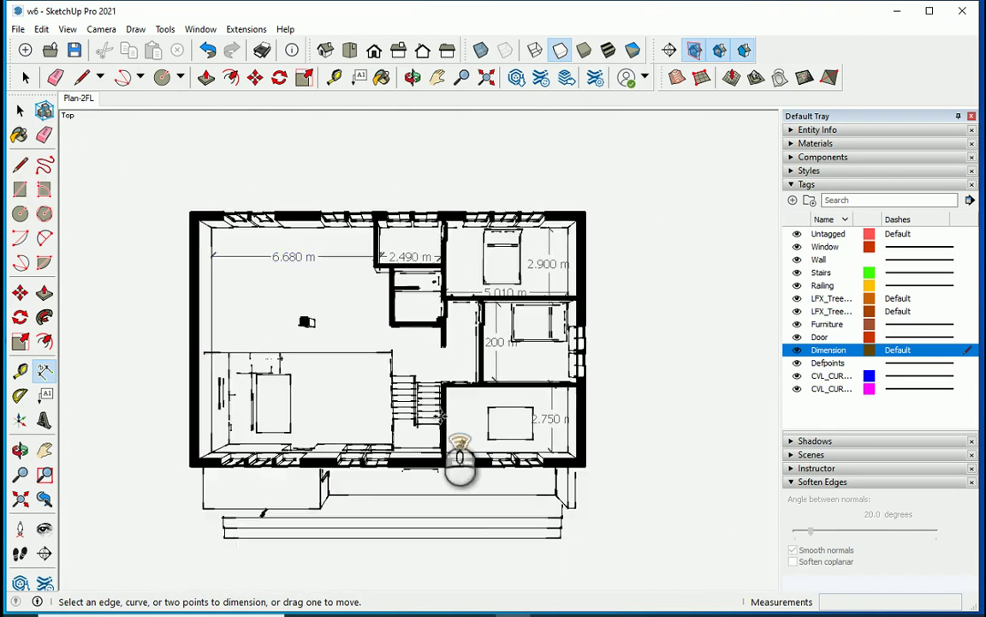
{"action": "scroll", "coordinate": [369, 394], "scroll_direction": "down", "scroll_amount": 1}
{"action": "scroll", "coordinate": [360, 392], "scroll_direction": "up", "scroll_amount": 1}
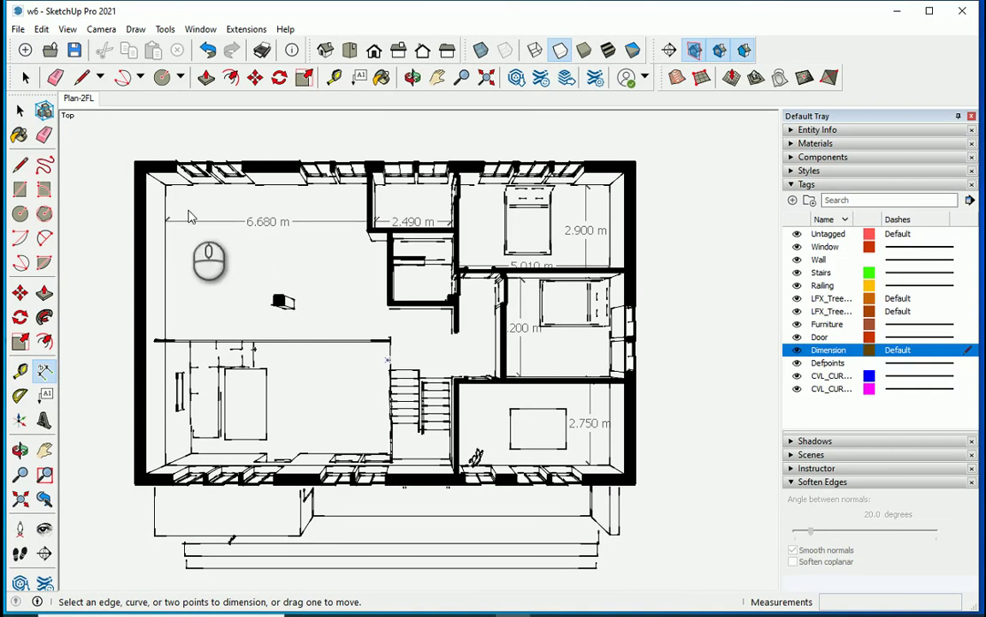
{"action": "left_click", "coordinate": [77, 99]}
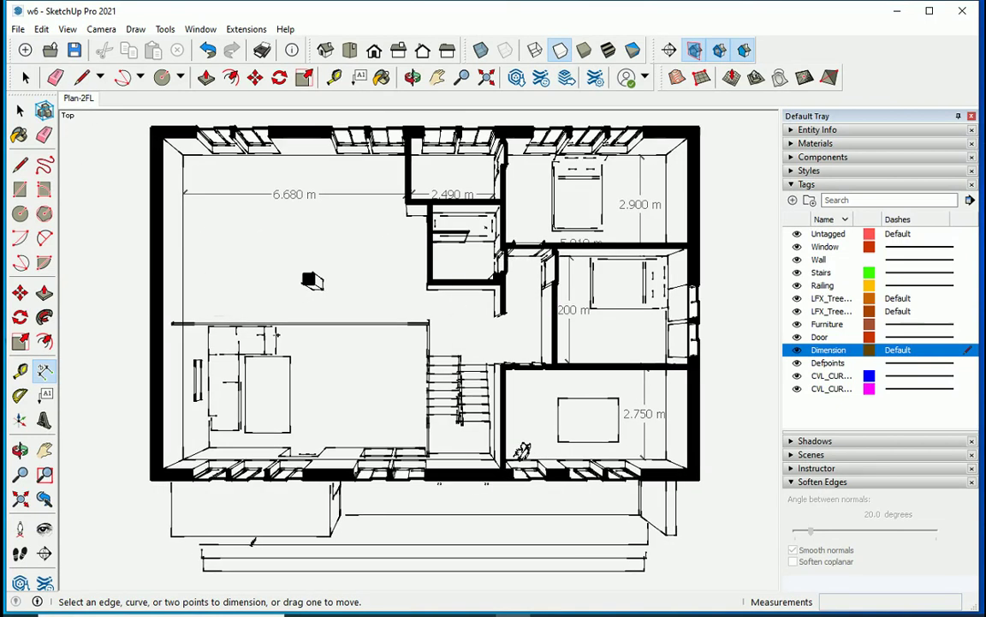
{"action": "left_click_drag", "start_coordinate": [837, 364], "coordinate": [815, 353]}
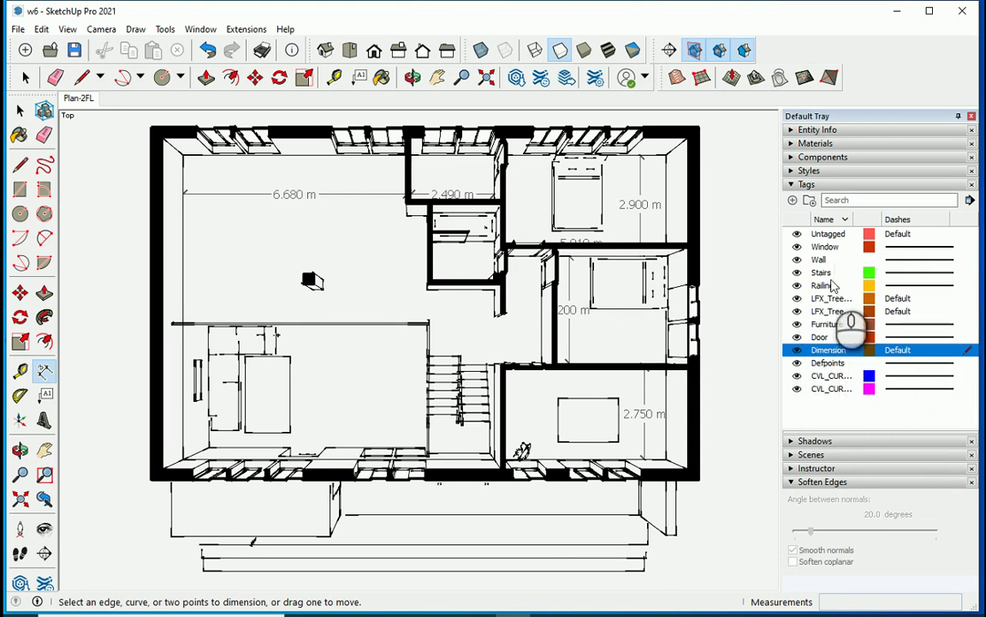
{"action": "left_click_drag", "start_coordinate": [832, 242], "coordinate": [958, 247]}
{"action": "left_click", "coordinate": [968, 240]}
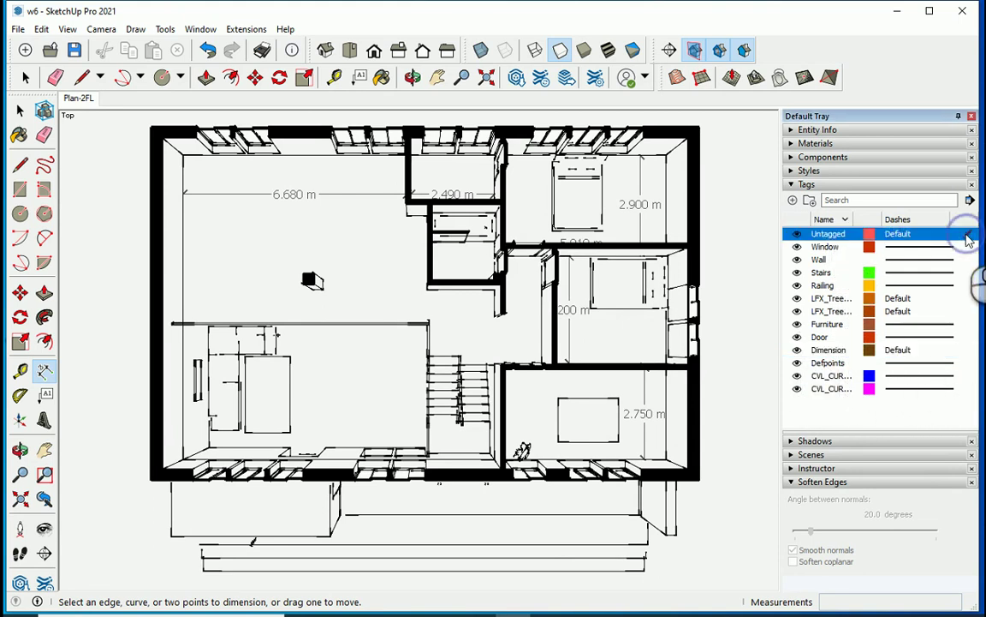
Step: Toggle the Dimension tag's visibility off and on several times to check the dimensions
{"action": "left_click", "coordinate": [799, 351]}
{"action": "left_click", "coordinate": [798, 351]}
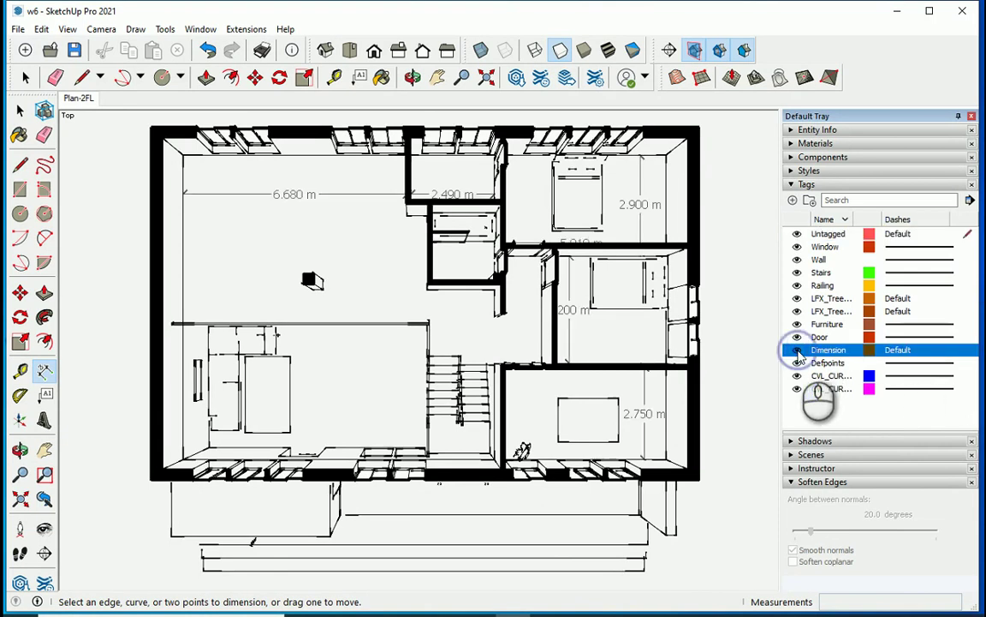
{"action": "left_click", "coordinate": [798, 351]}
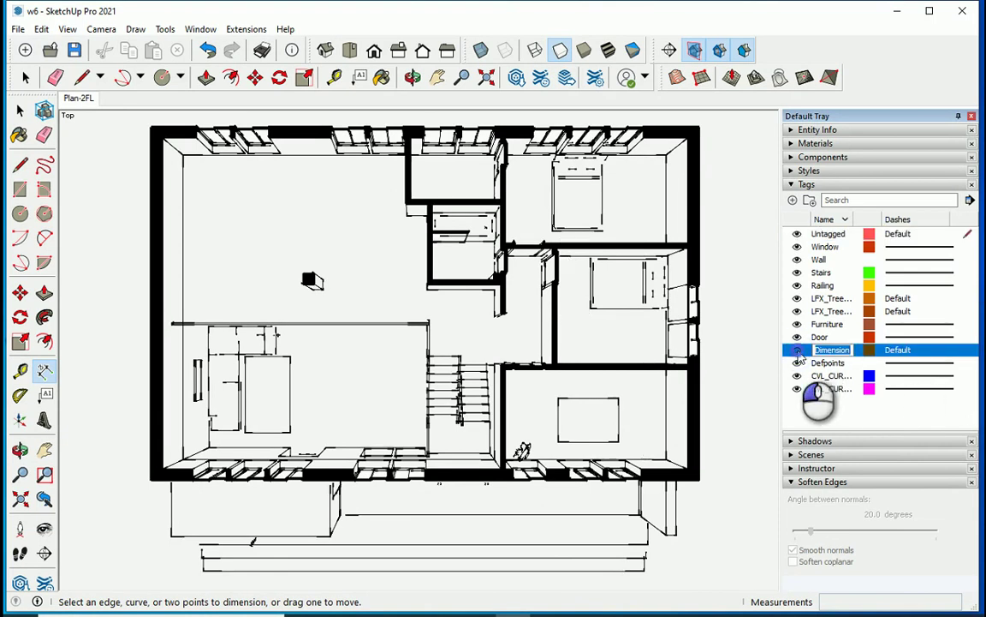
{"action": "left_click", "coordinate": [798, 351]}
{"action": "left_click", "coordinate": [798, 351]}
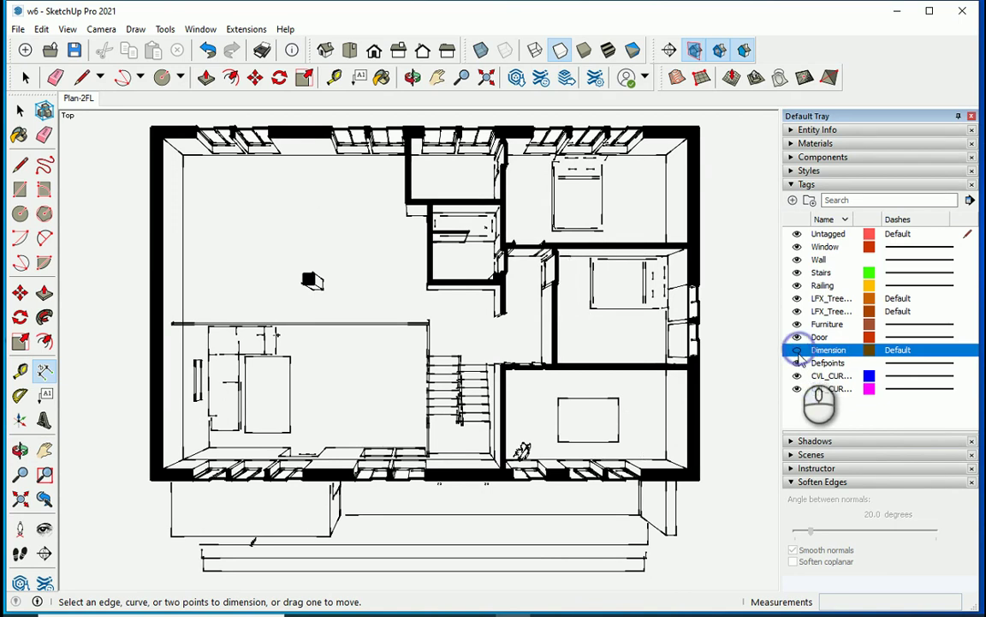
{"action": "left_click", "coordinate": [798, 351]}
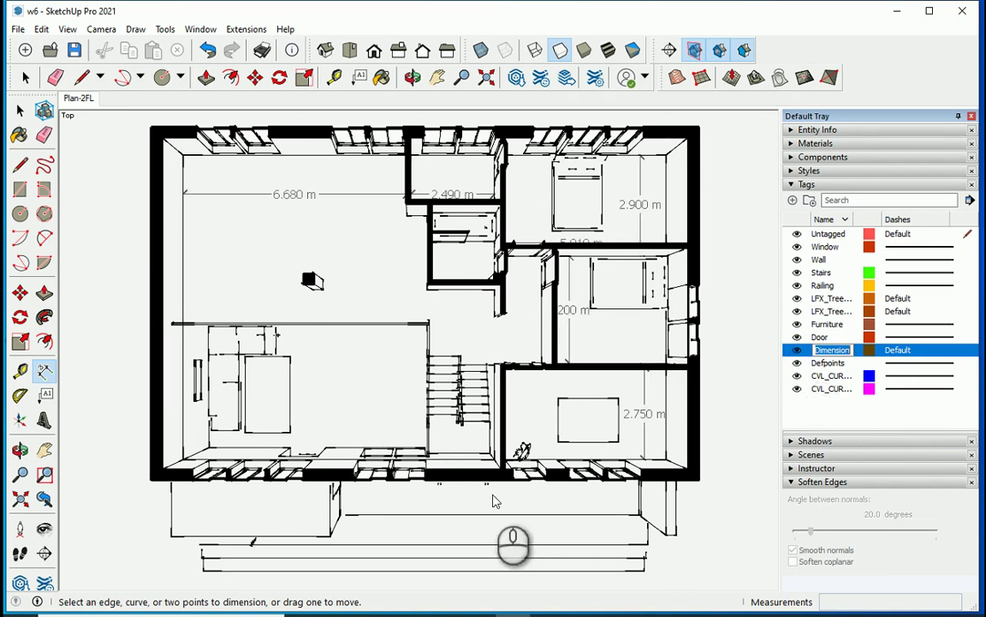
Step: Nudge the 5.010 m dimension slightly upward, then return to the Plan-2FL view
{"action": "scroll", "coordinate": [454, 492], "scroll_direction": "down", "scroll_amount": 3}
{"action": "scroll", "coordinate": [399, 509], "scroll_direction": "up", "scroll_amount": 2}
{"action": "scroll", "coordinate": [399, 509], "scroll_direction": "up", "scroll_amount": 1}
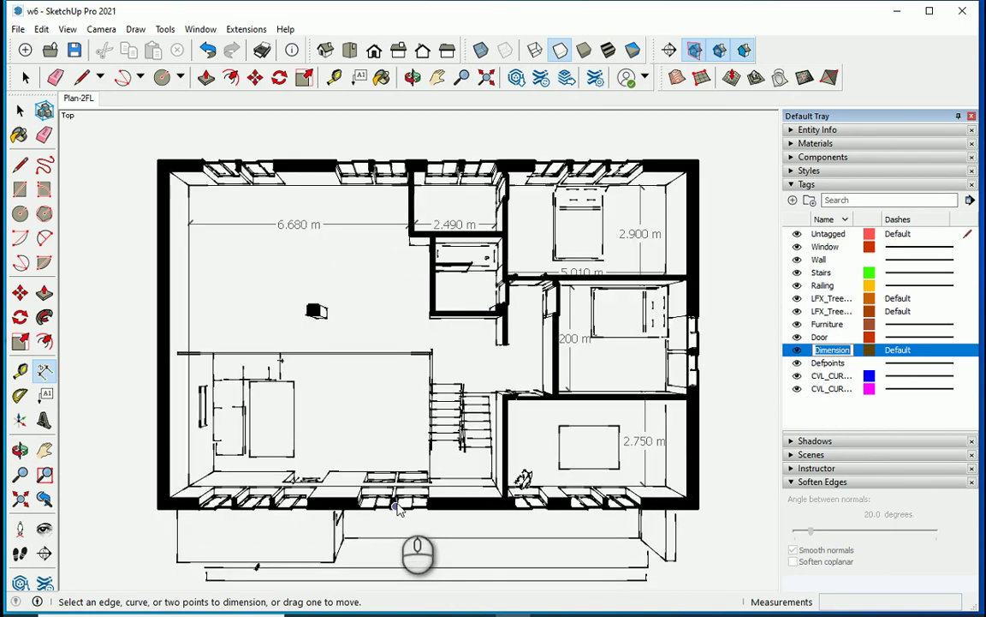
{"action": "scroll", "coordinate": [643, 295], "scroll_direction": "up", "scroll_amount": 4}
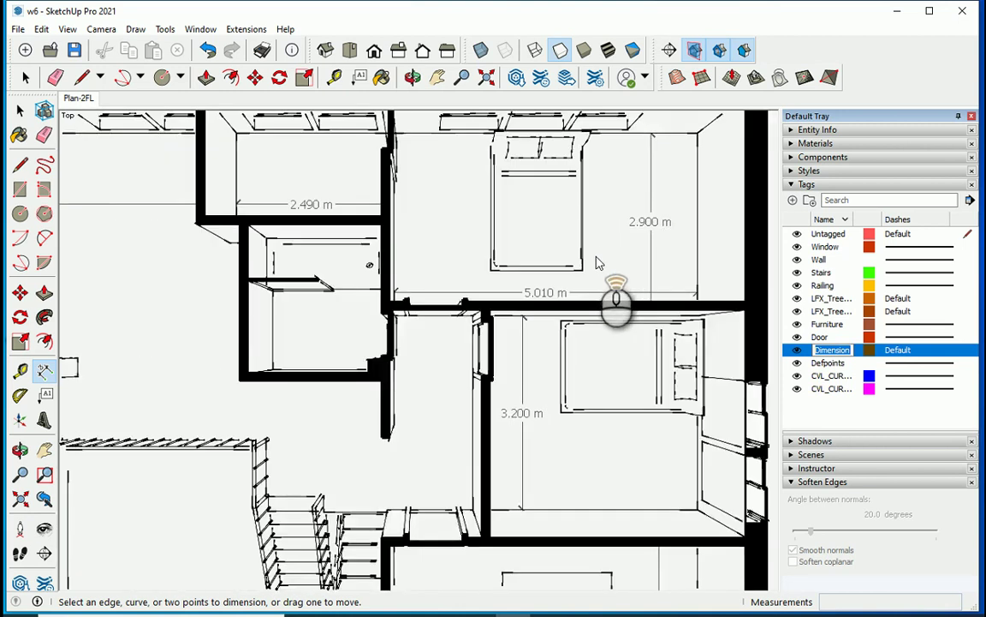
{"action": "left_click_drag", "start_coordinate": [588, 308], "coordinate": [588, 290]}
{"action": "scroll", "coordinate": [588, 289], "scroll_direction": "down", "scroll_amount": 4}
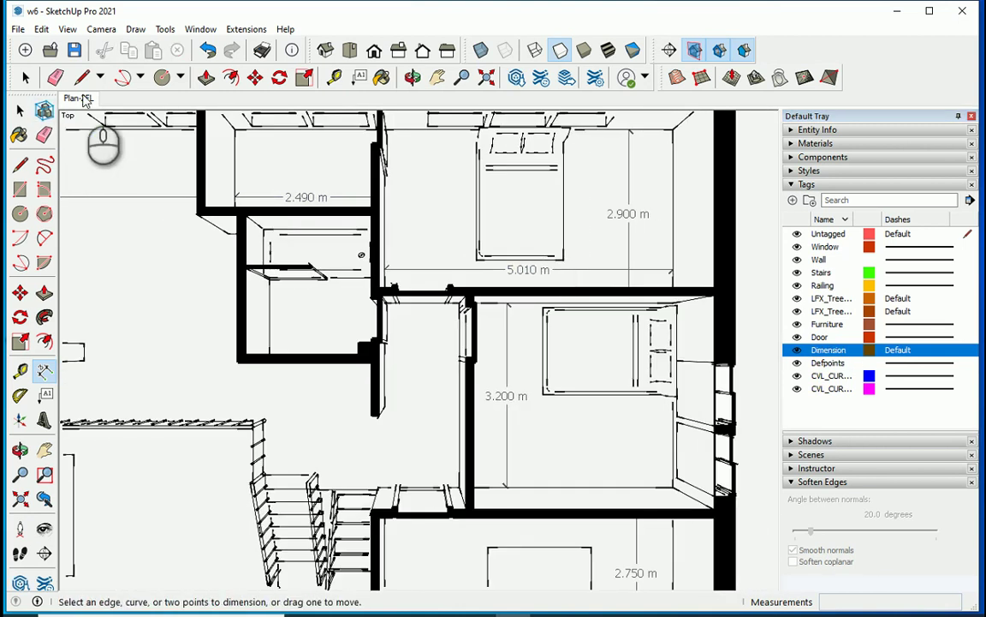
{"action": "left_click", "coordinate": [78, 98]}
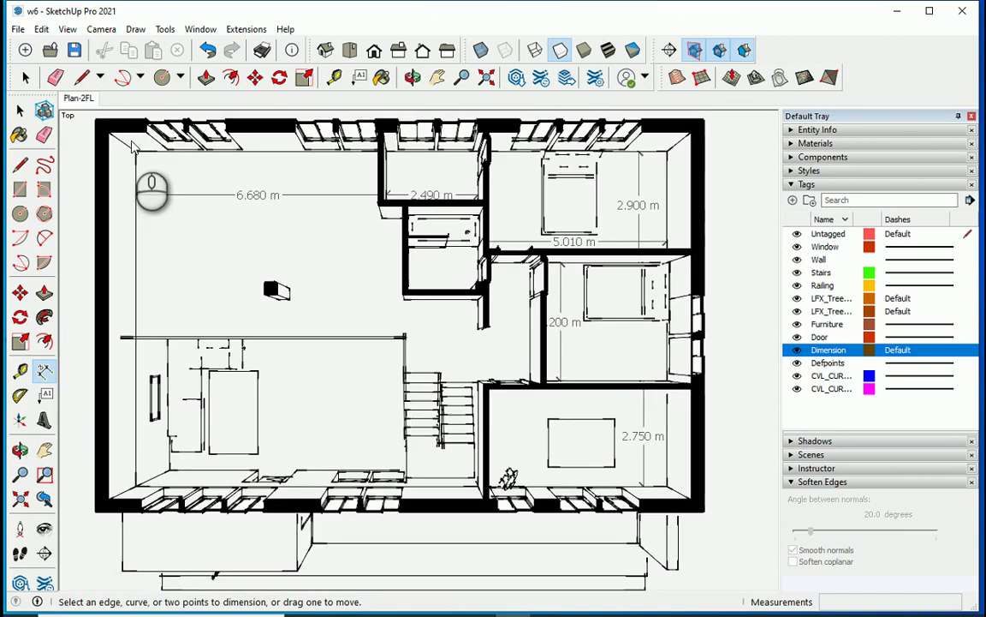
Step: Align the 6.680 m dimension with the 2.490 m one and return to Plan-2FL
{"action": "scroll", "coordinate": [381, 146], "scroll_direction": "up", "scroll_amount": 3}
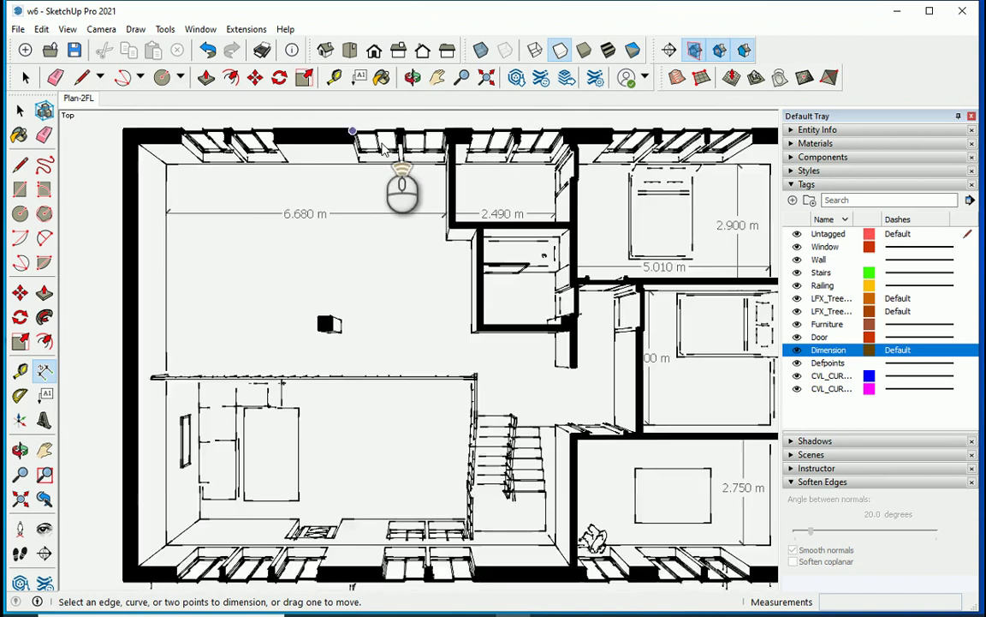
{"action": "left_click_drag", "start_coordinate": [529, 233], "coordinate": [541, 226]}
{"action": "left_click_drag", "start_coordinate": [370, 236], "coordinate": [370, 225]}
{"action": "scroll", "coordinate": [364, 202], "scroll_direction": "down", "scroll_amount": 1}
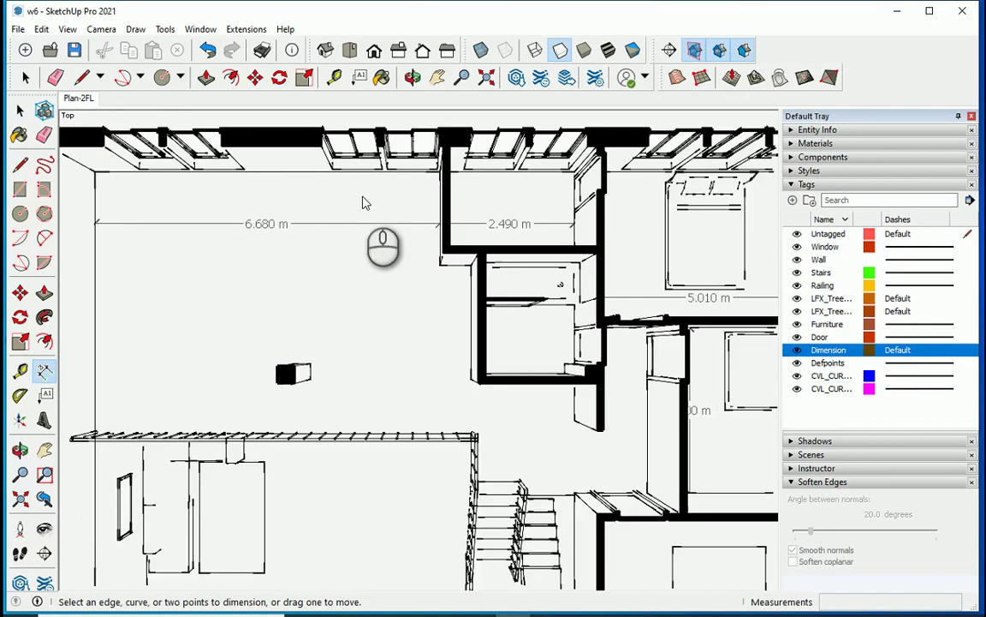
{"action": "scroll", "coordinate": [364, 203], "scroll_direction": "down", "scroll_amount": 1}
{"action": "left_click", "coordinate": [77, 98]}
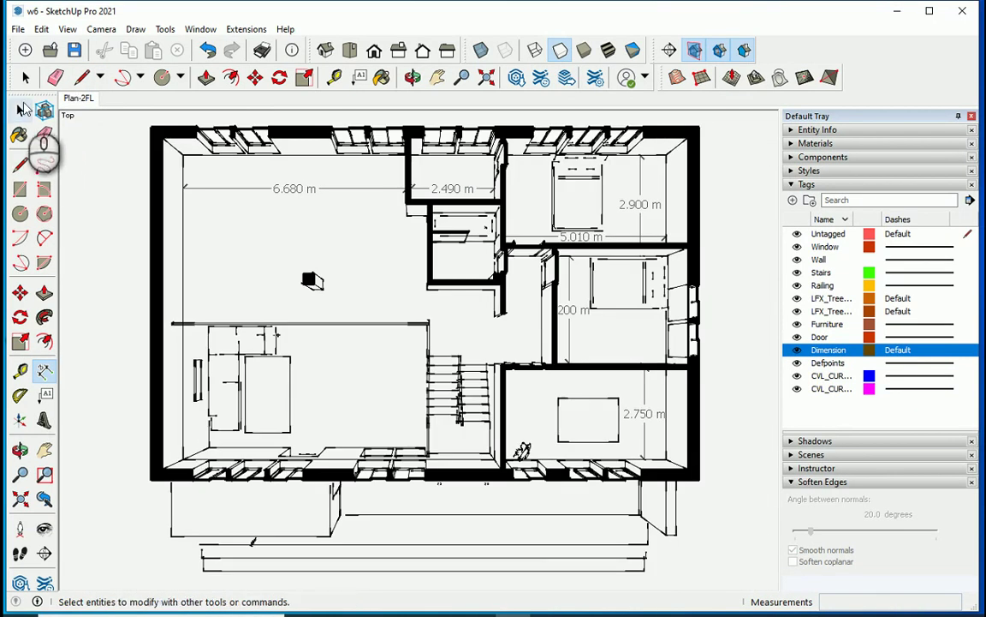
Step: Update the Plan-2FL scene with the adjusted dimensions and collapse the Tags panel
{"action": "right_click", "coordinate": [76, 98]}
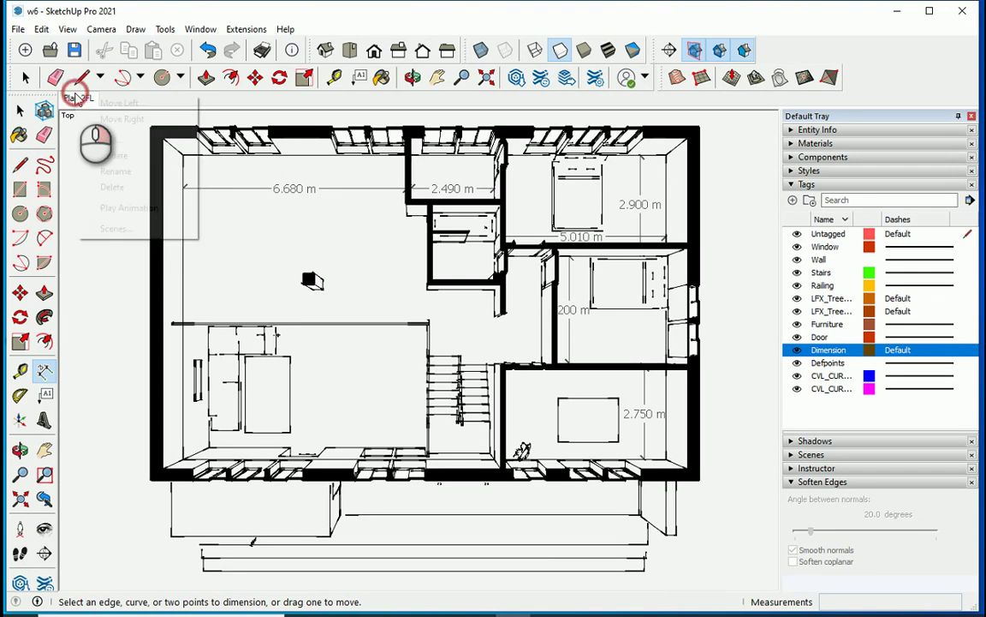
{"action": "left_click", "coordinate": [115, 155]}
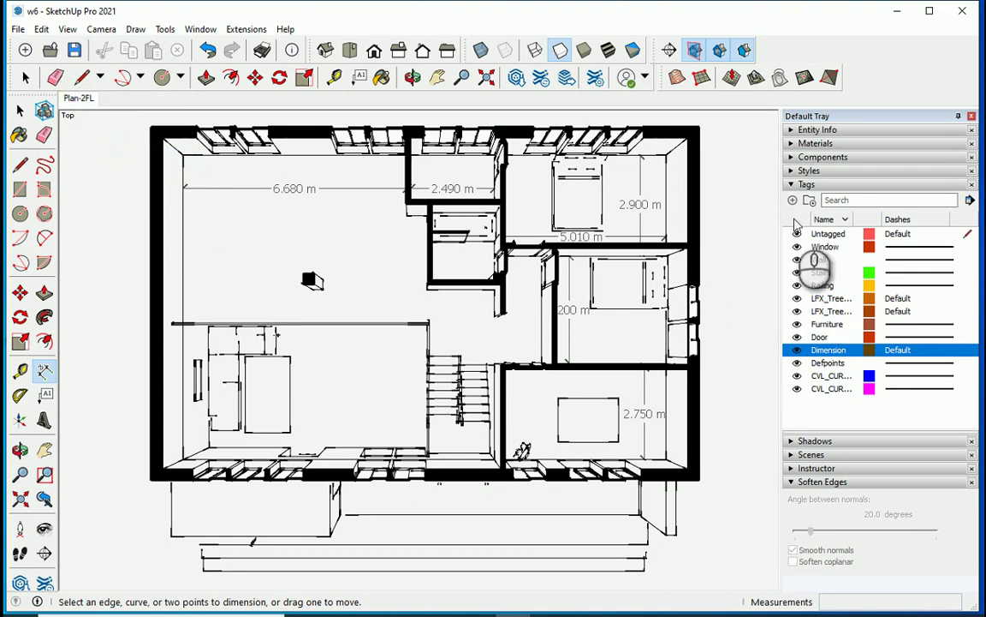
{"action": "left_click", "coordinate": [801, 184]}
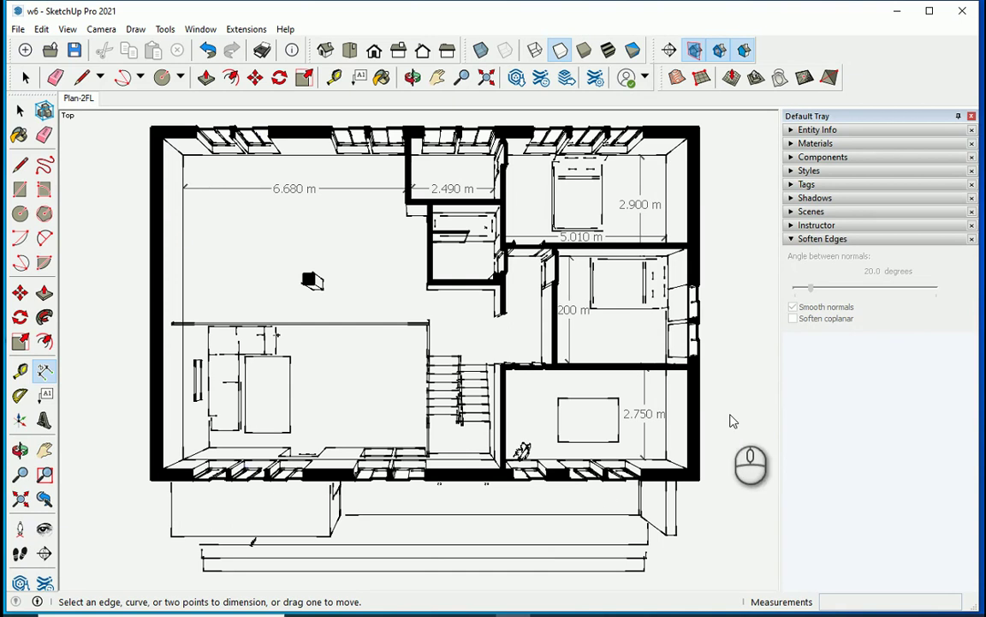
Step: Leave the model in an Iso view with the Scenes panel expanded
{"action": "left_click", "coordinate": [332, 51]}
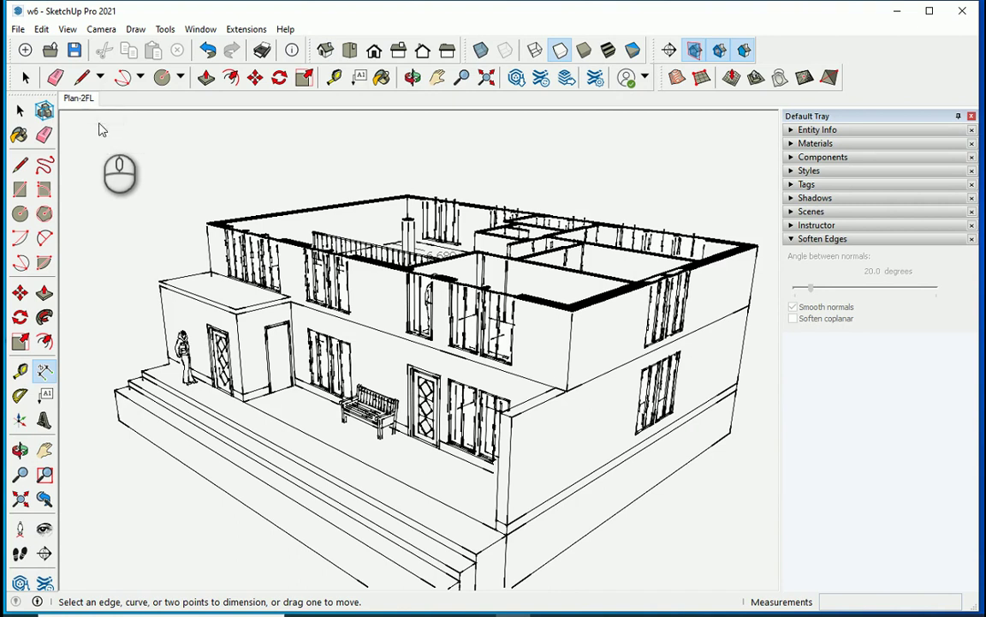
{"action": "left_click", "coordinate": [78, 98]}
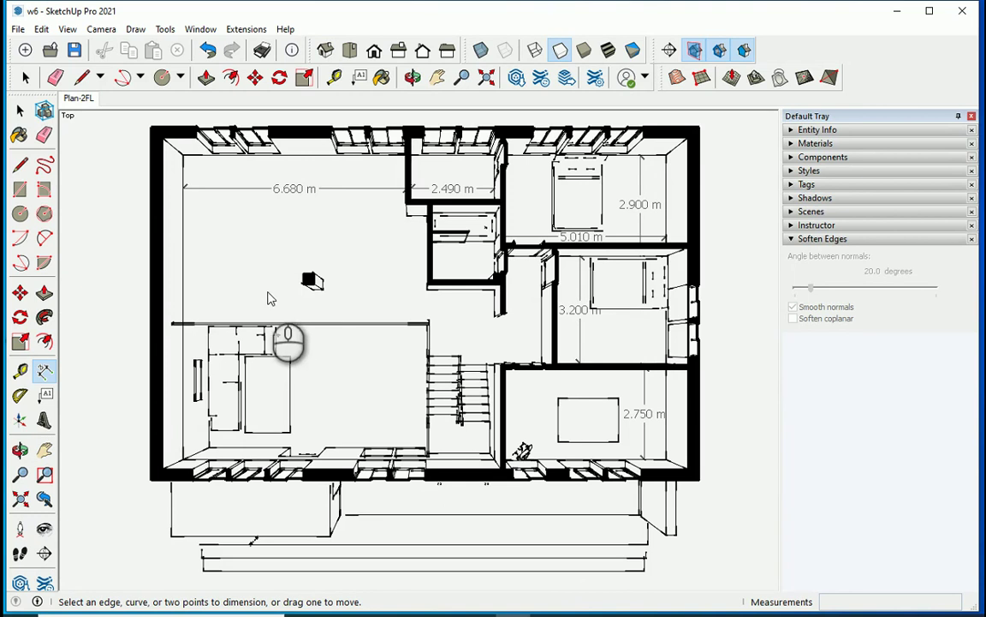
{"action": "left_click", "coordinate": [327, 52]}
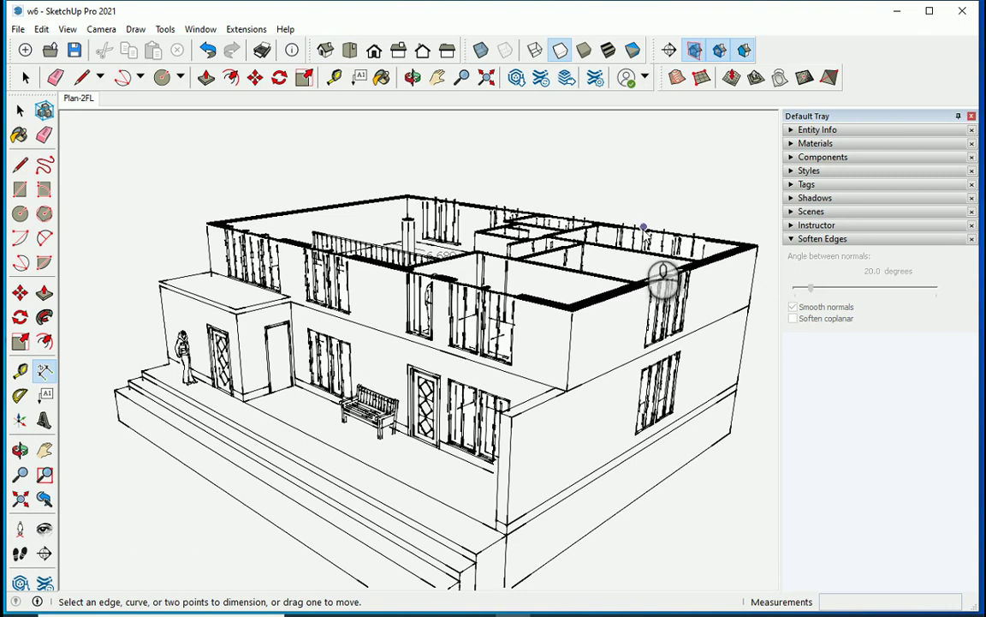
{"action": "left_click", "coordinate": [810, 212]}
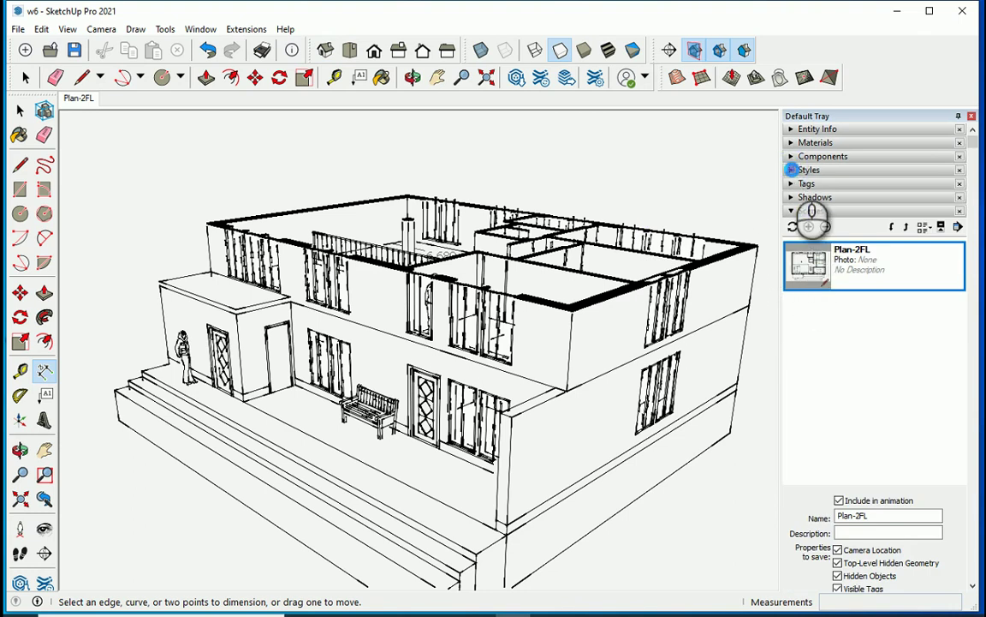
Step: Apply the In Model Architectural Design Style from the Styles Select tab
{"action": "left_click", "coordinate": [791, 169]}
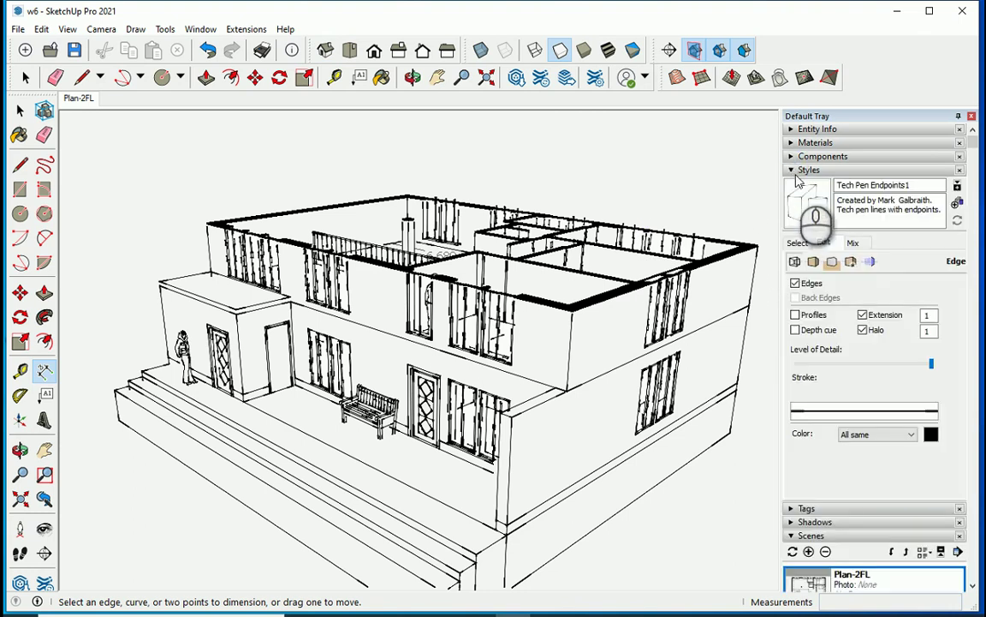
{"action": "left_click", "coordinate": [797, 244]}
{"action": "left_click", "coordinate": [941, 262]}
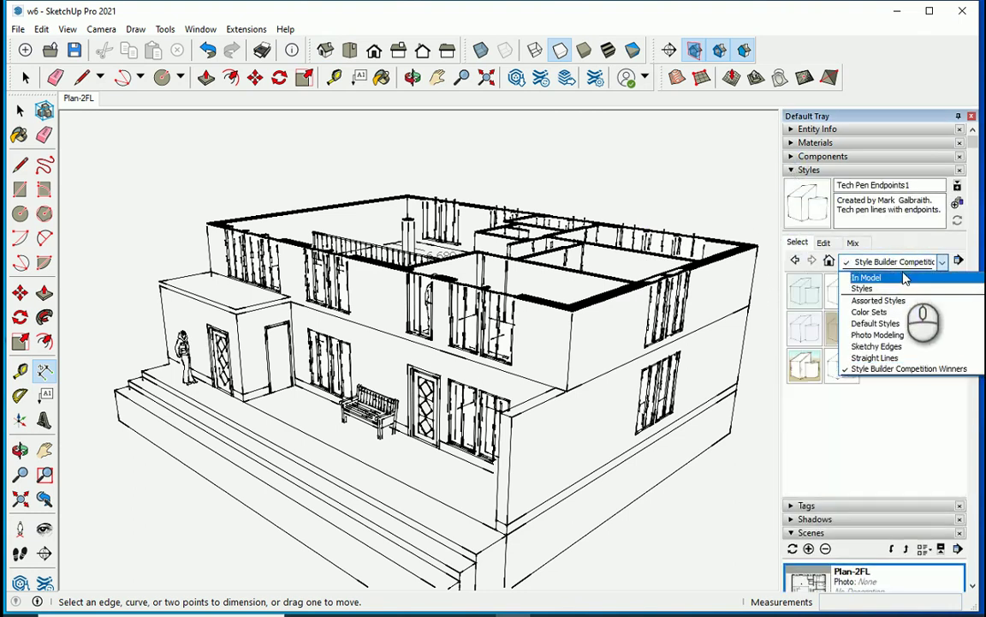
{"action": "left_click", "coordinate": [899, 274]}
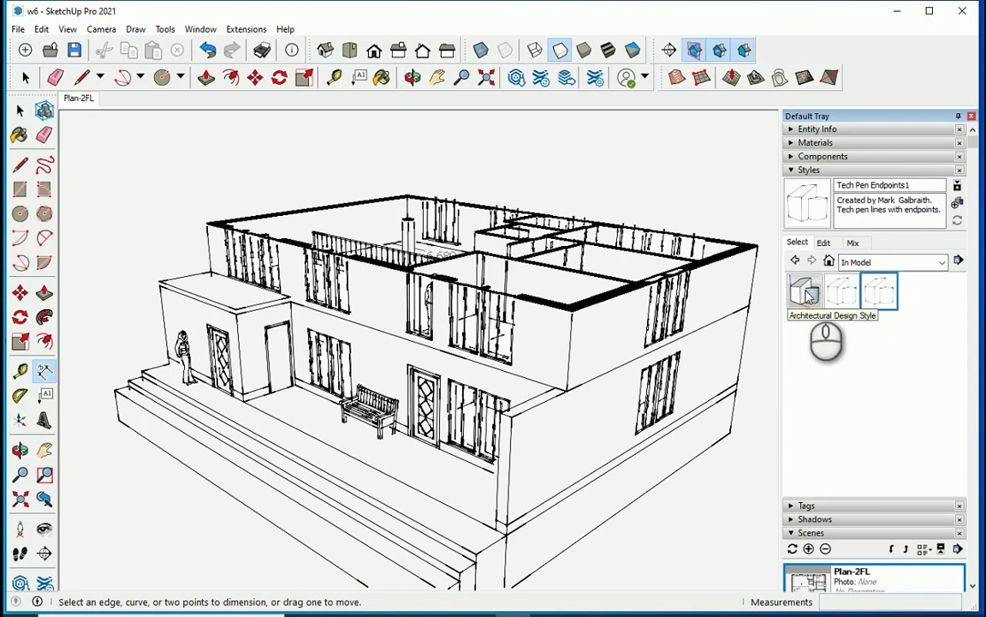
{"action": "left_click", "coordinate": [805, 292]}
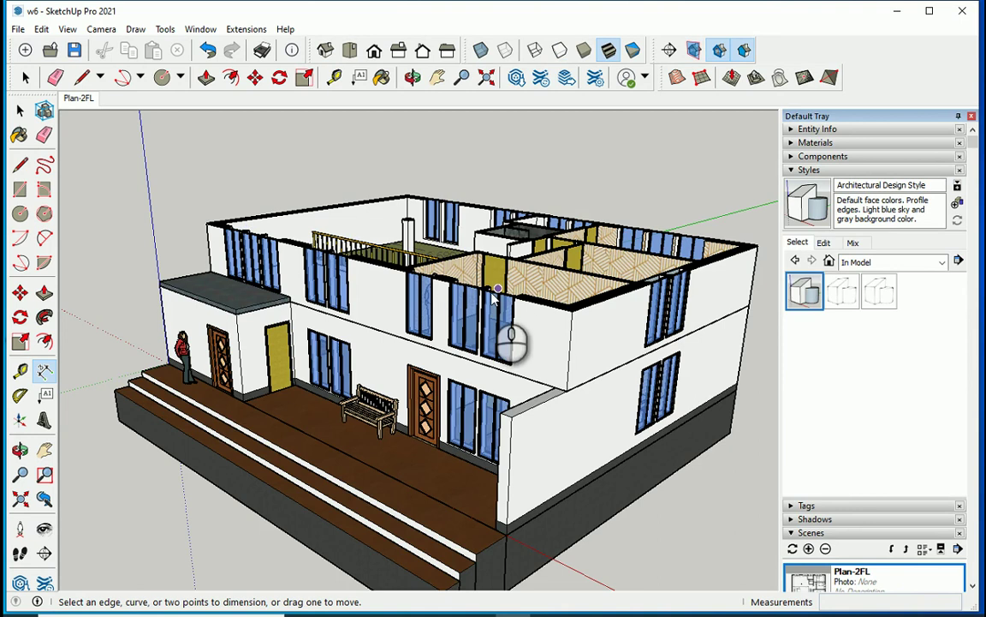
{"action": "scroll", "coordinate": [495, 295], "scroll_direction": "down", "scroll_amount": 1}
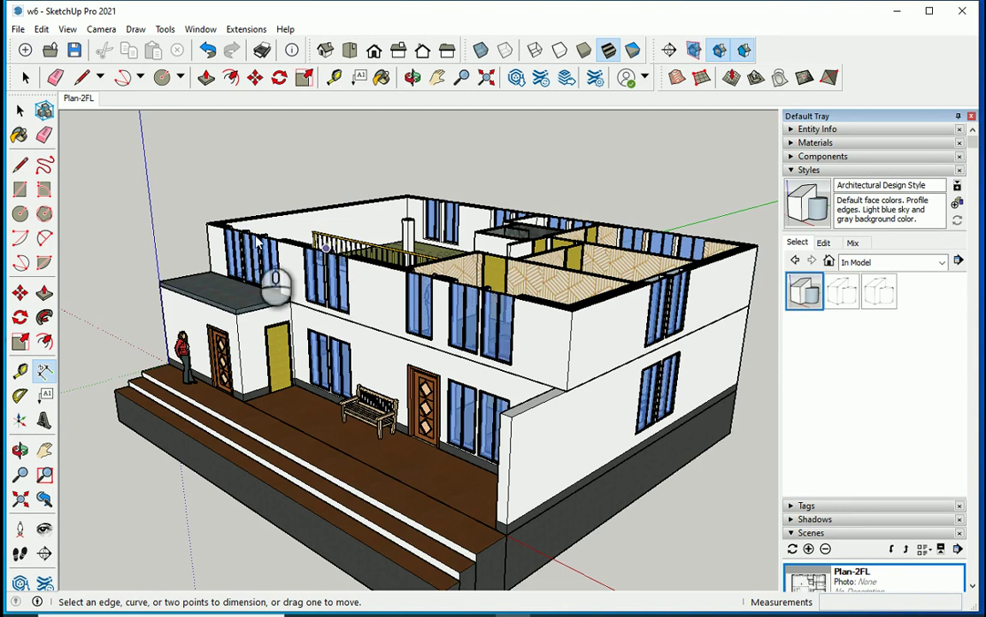
{"action": "scroll", "coordinate": [268, 268], "scroll_direction": "down", "scroll_amount": 2}
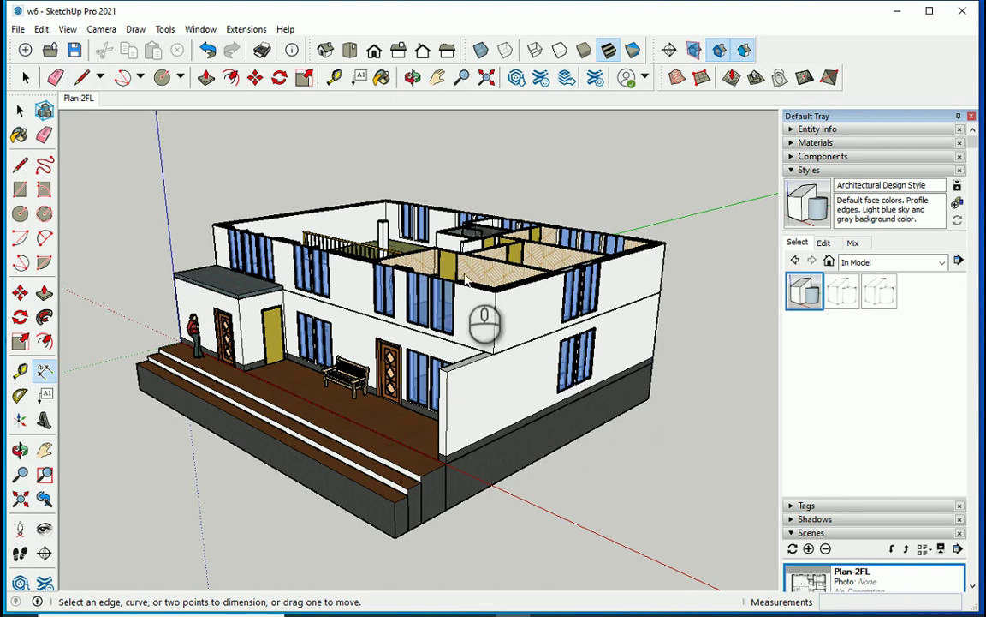
Step: Orbit to a low oblique view and switch off section cuts to show the whole house
{"action": "middle_click_drag", "start_coordinate": [441, 244], "coordinate": [351, 261]}
{"action": "scroll", "coordinate": [352, 261], "scroll_direction": "up", "scroll_amount": 3}
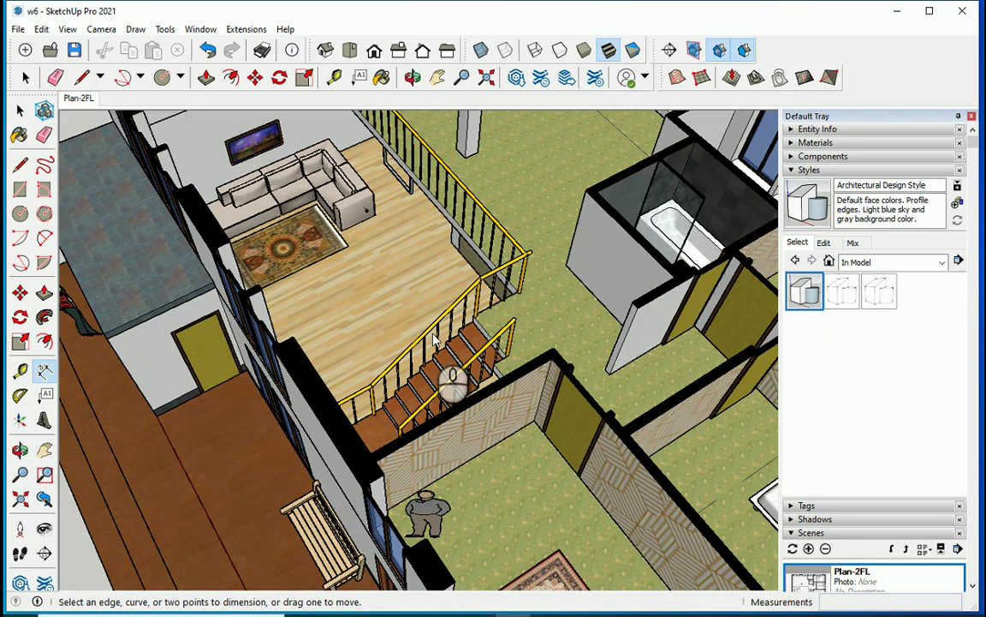
{"action": "scroll", "coordinate": [403, 339], "scroll_direction": "down", "scroll_amount": 3}
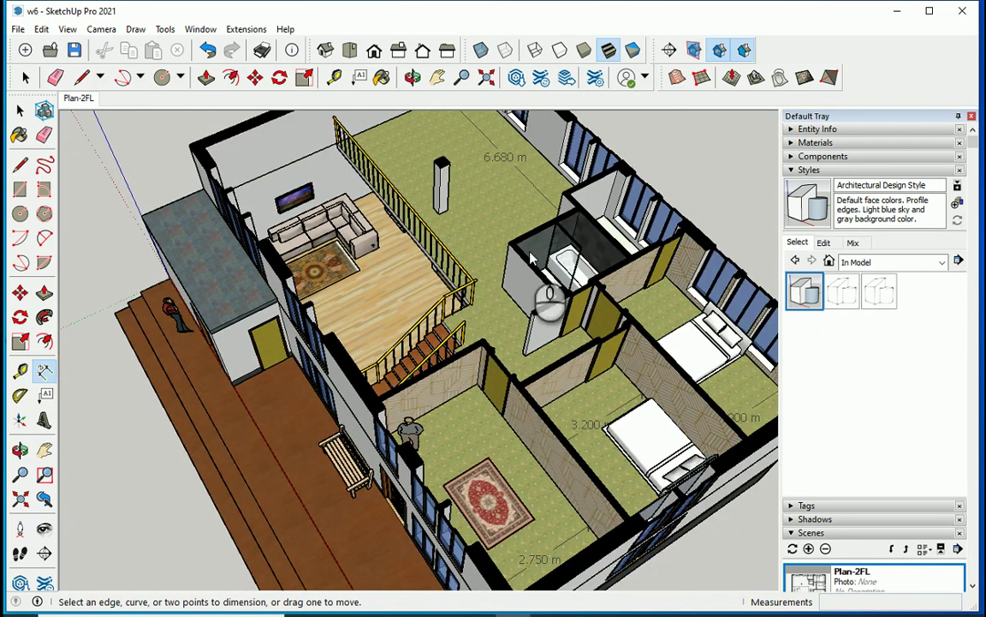
{"action": "scroll", "coordinate": [445, 299], "scroll_direction": "down", "scroll_amount": 3}
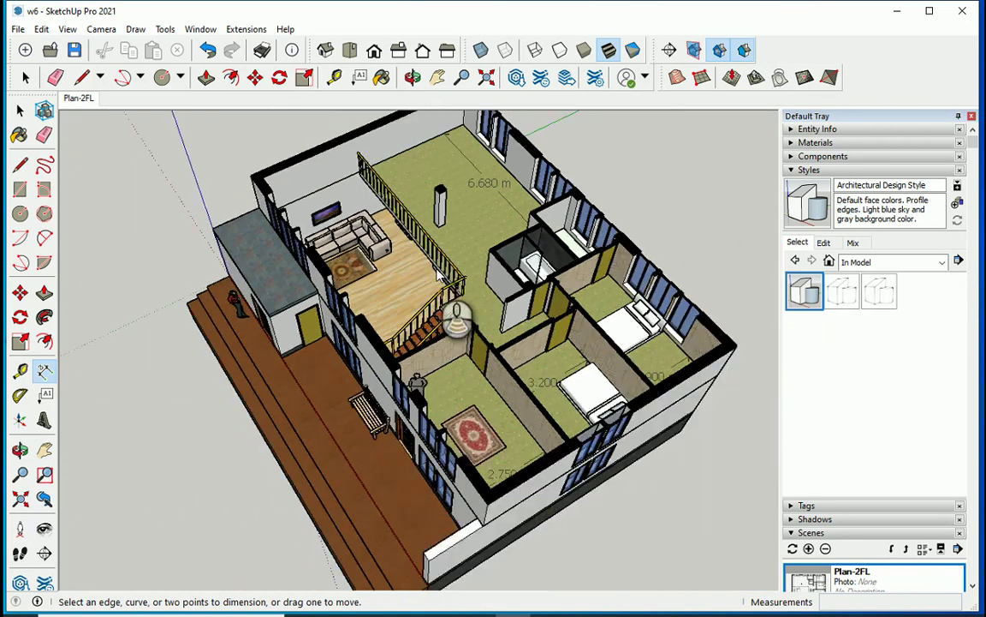
{"action": "middle_click_drag", "start_coordinate": [440, 336], "coordinate": [529, 277]}
{"action": "middle_click_drag", "start_coordinate": [551, 322], "coordinate": [590, 259]}
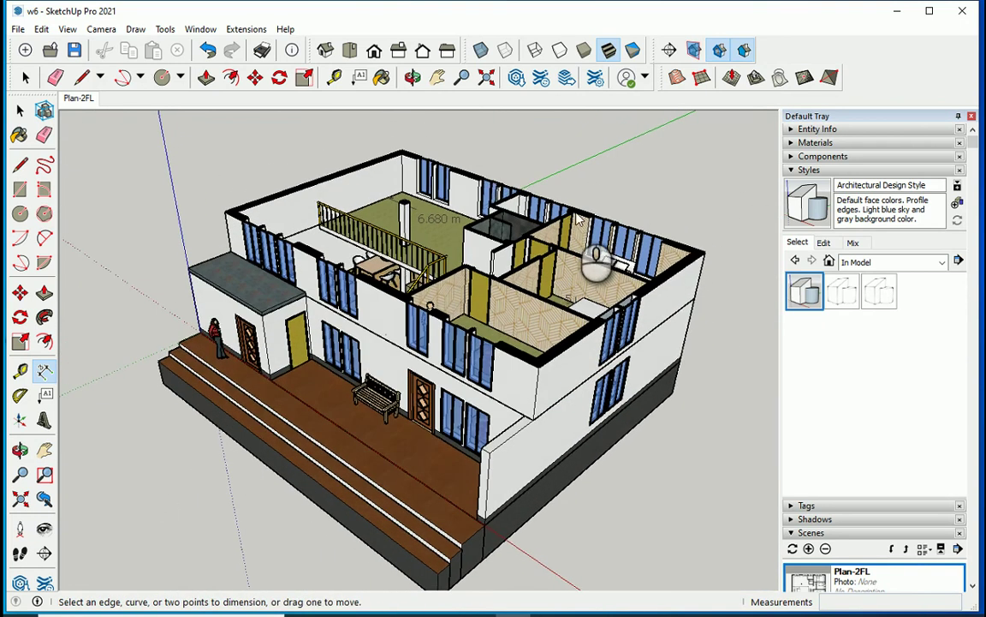
{"action": "left_click", "coordinate": [694, 52]}
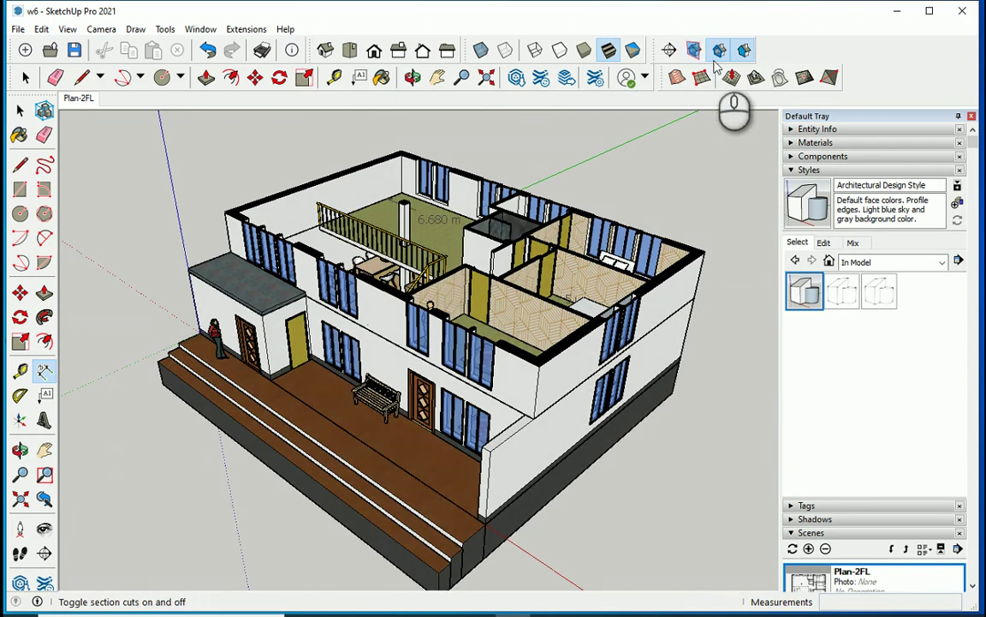
{"action": "left_click", "coordinate": [719, 51]}
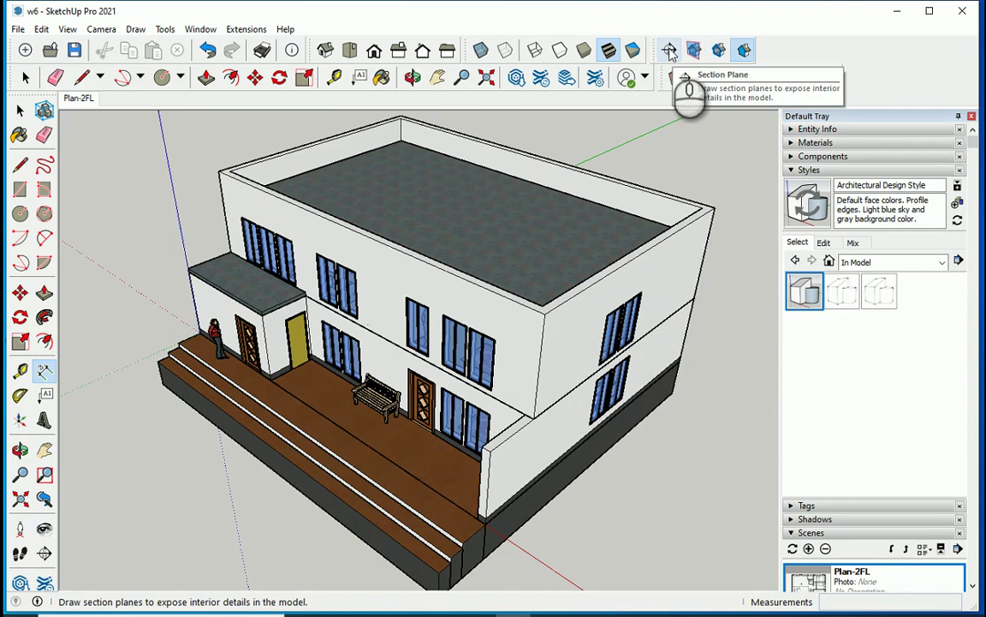
Step: Place a vertical section plane through the house wall, keeping the default name Section 1
{"action": "left_click", "coordinate": [670, 51]}
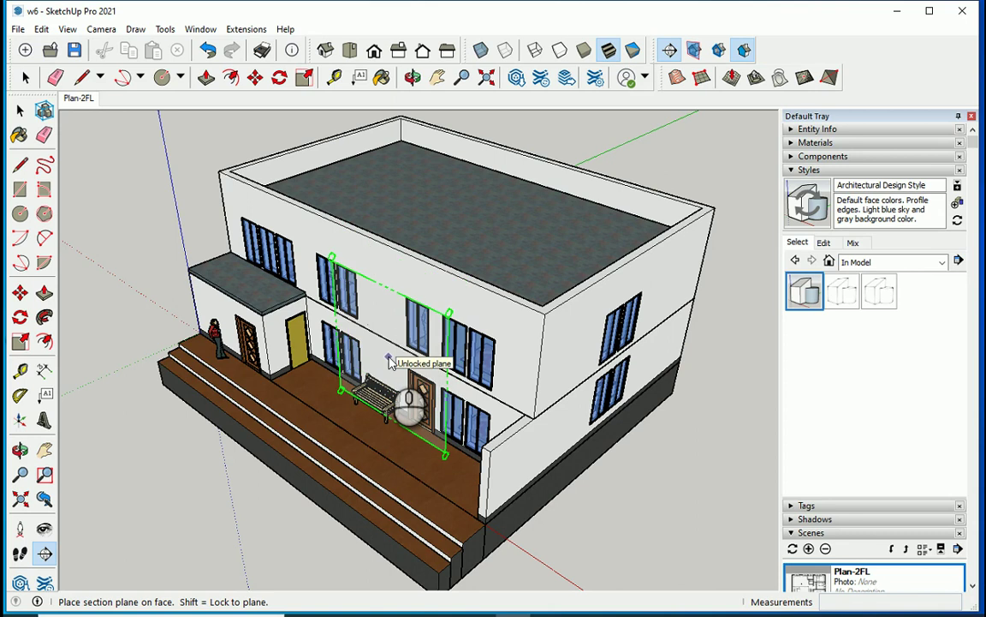
{"action": "key", "text": "Right"}
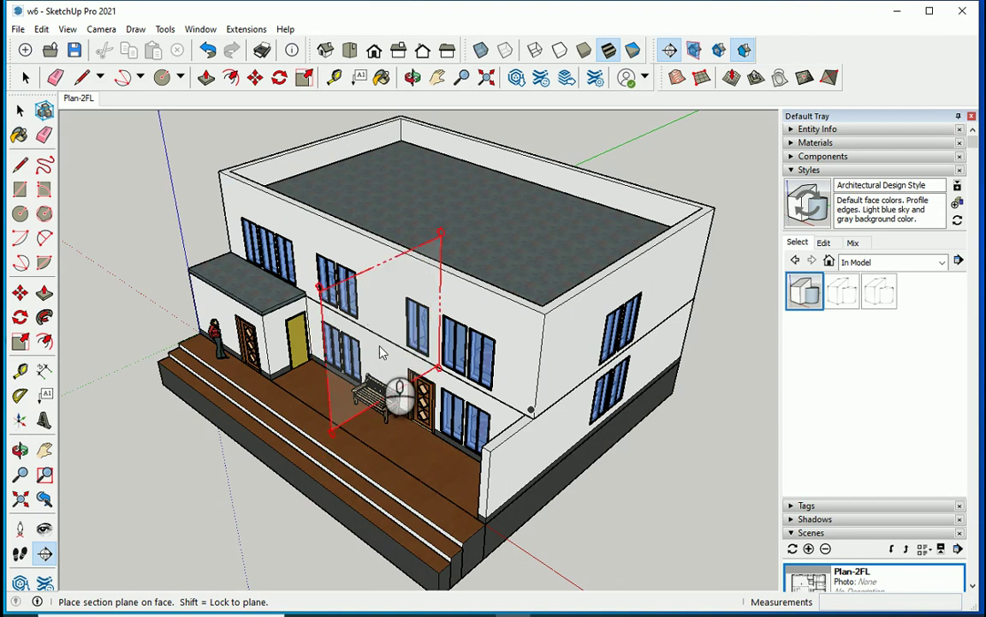
{"action": "left_click", "coordinate": [397, 406]}
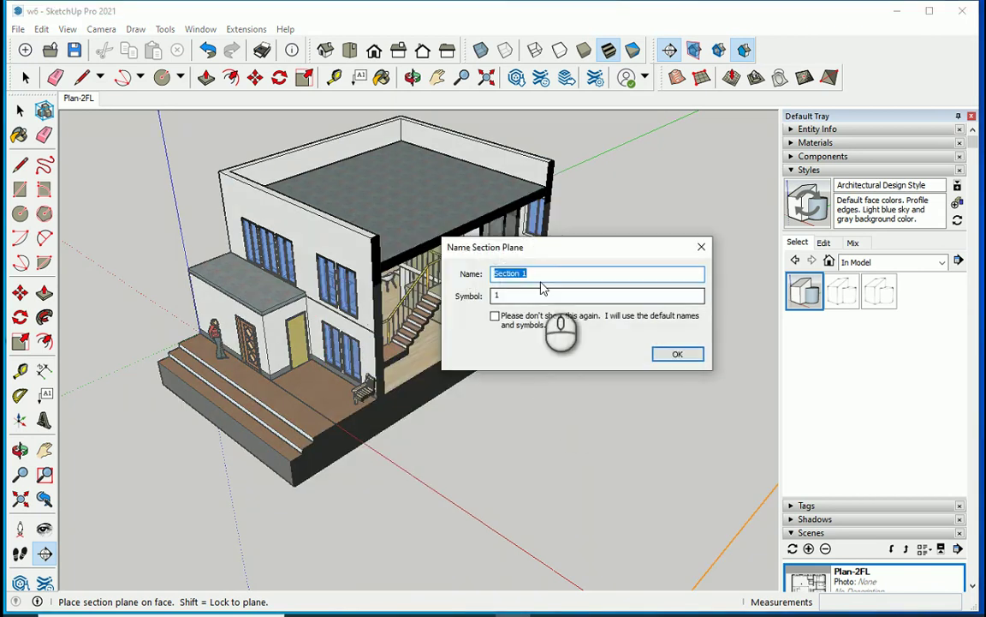
{"action": "left_click_drag", "start_coordinate": [552, 251], "coordinate": [544, 355]}
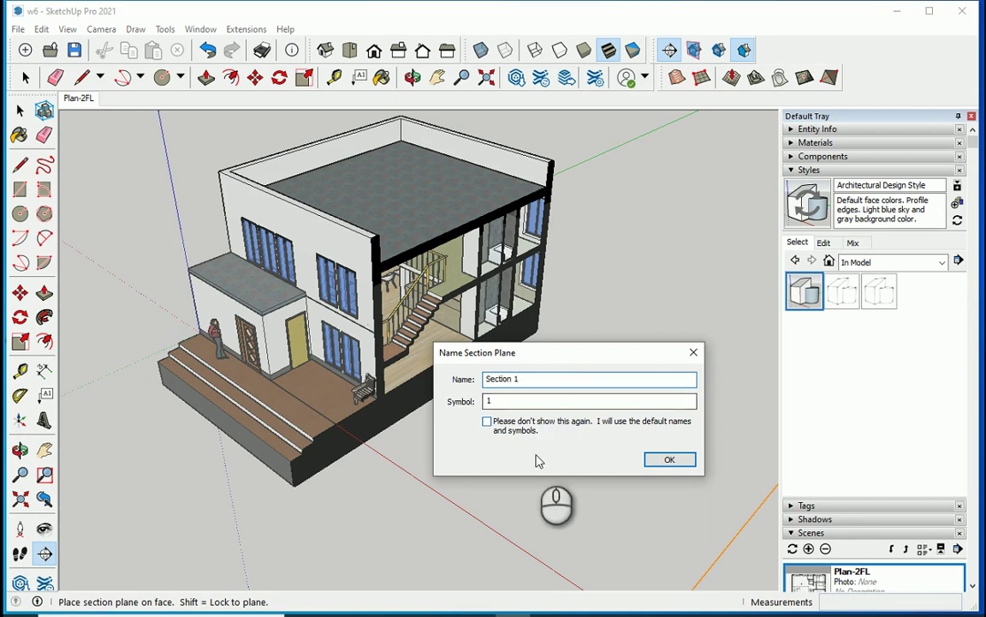
{"action": "left_click", "coordinate": [669, 460]}
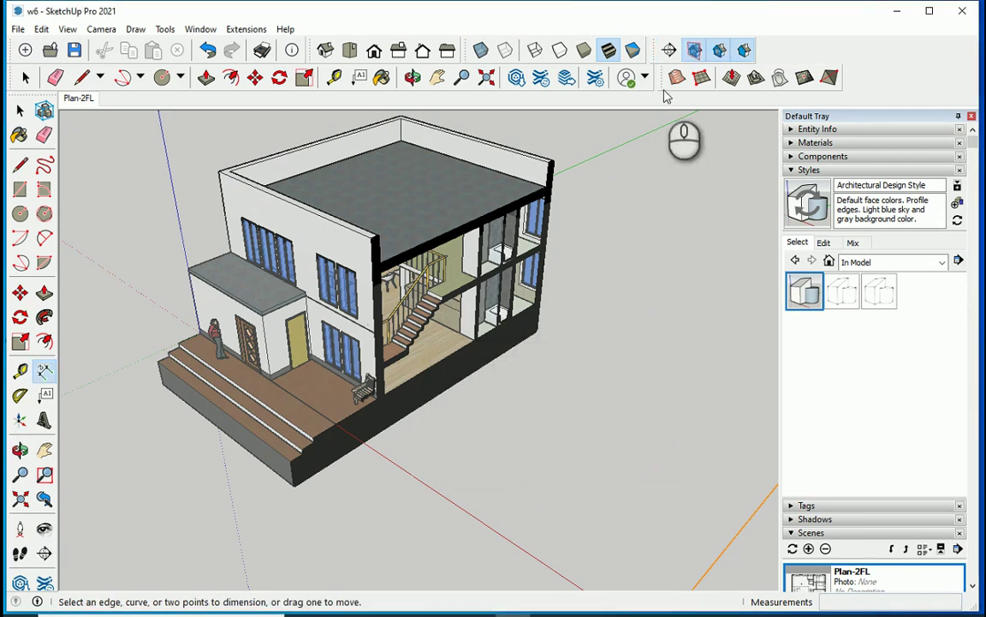
Step: Show the section planes, zoom out, and select the whole model with Ctrl+A
{"action": "scroll", "coordinate": [385, 313], "scroll_direction": "down", "scroll_amount": 3}
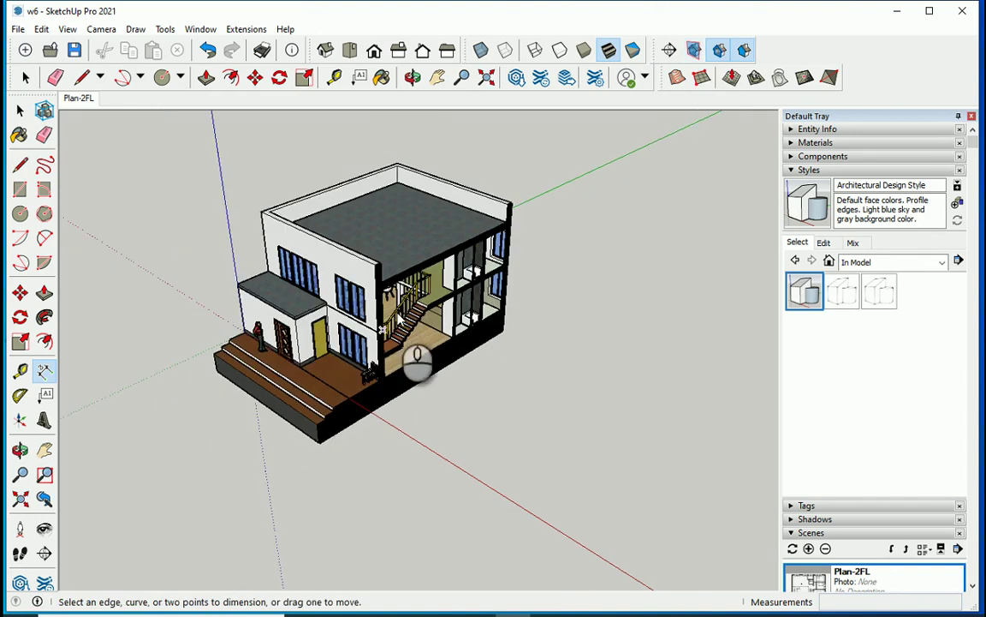
{"action": "left_click", "coordinate": [695, 50]}
{"action": "scroll", "coordinate": [434, 397], "scroll_direction": "down", "scroll_amount": 8}
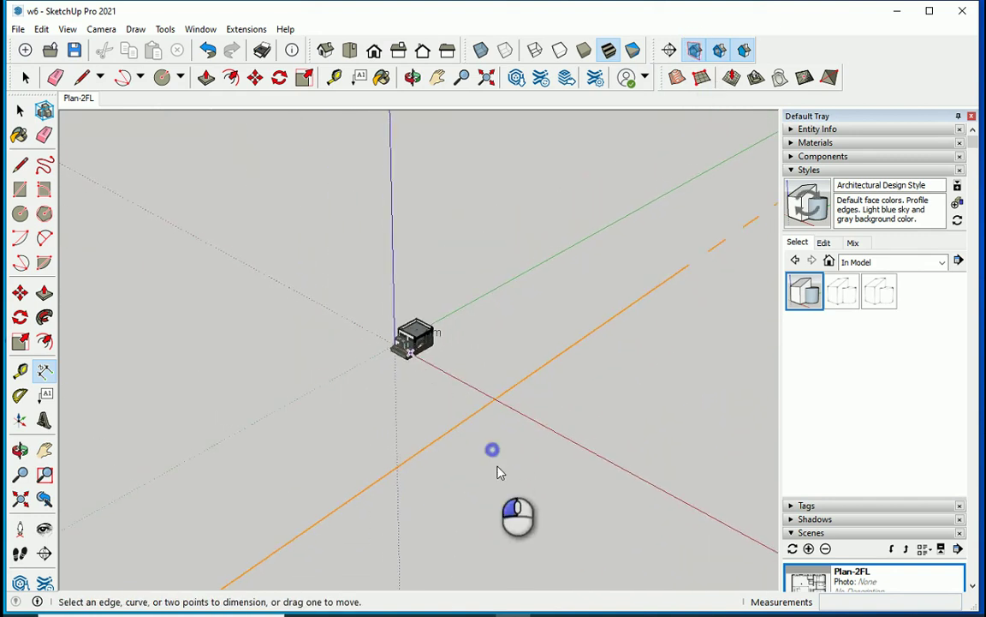
{"action": "scroll", "coordinate": [454, 443], "scroll_direction": "down", "scroll_amount": 2}
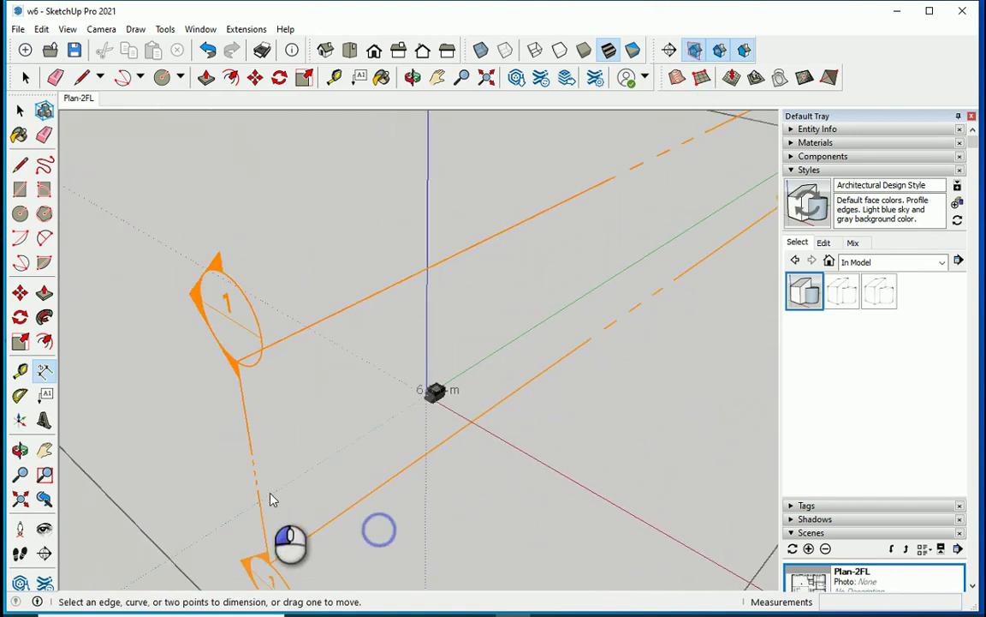
{"action": "scroll", "coordinate": [259, 394], "scroll_direction": "down", "scroll_amount": 3}
{"action": "key", "text": "space"}
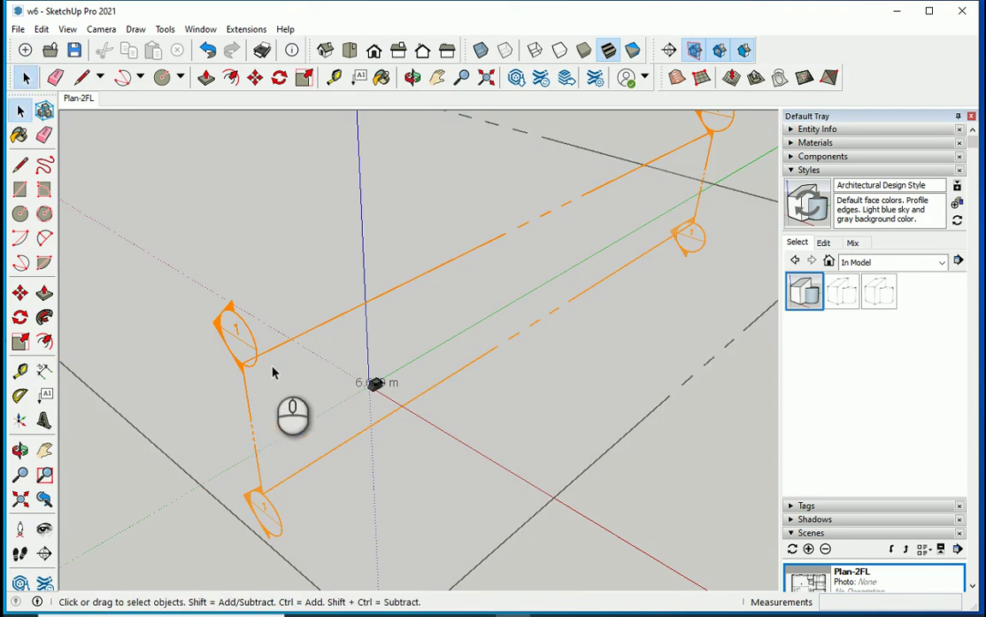
{"action": "key", "text": "ctrl+a"}
{"action": "scroll", "coordinate": [359, 410], "scroll_direction": "up", "scroll_amount": 5}
{"action": "scroll", "coordinate": [439, 318], "scroll_direction": "up", "scroll_amount": 10}
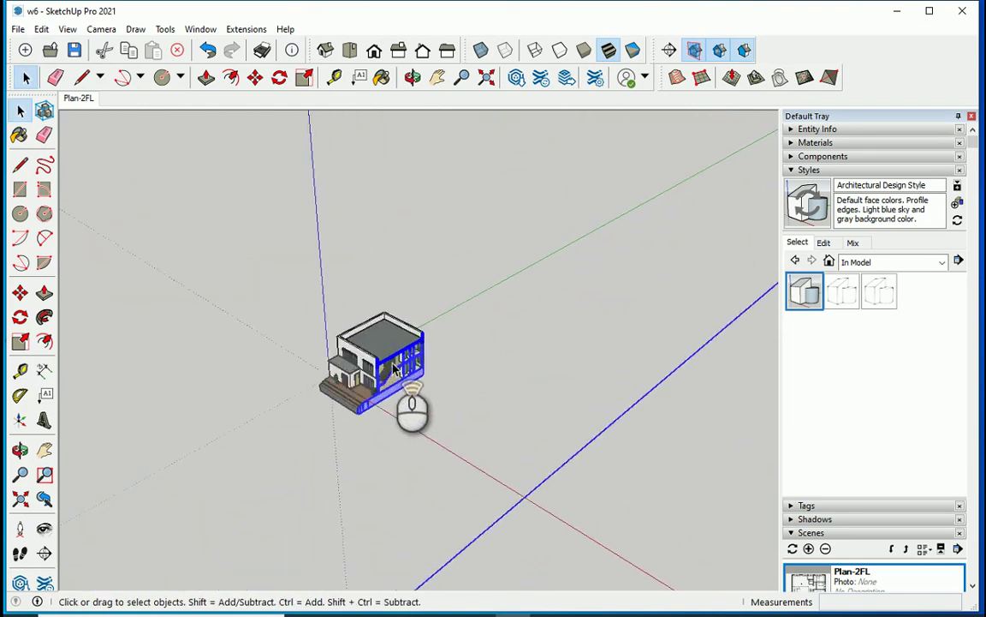
{"action": "scroll", "coordinate": [509, 192], "scroll_direction": "up", "scroll_amount": 2}
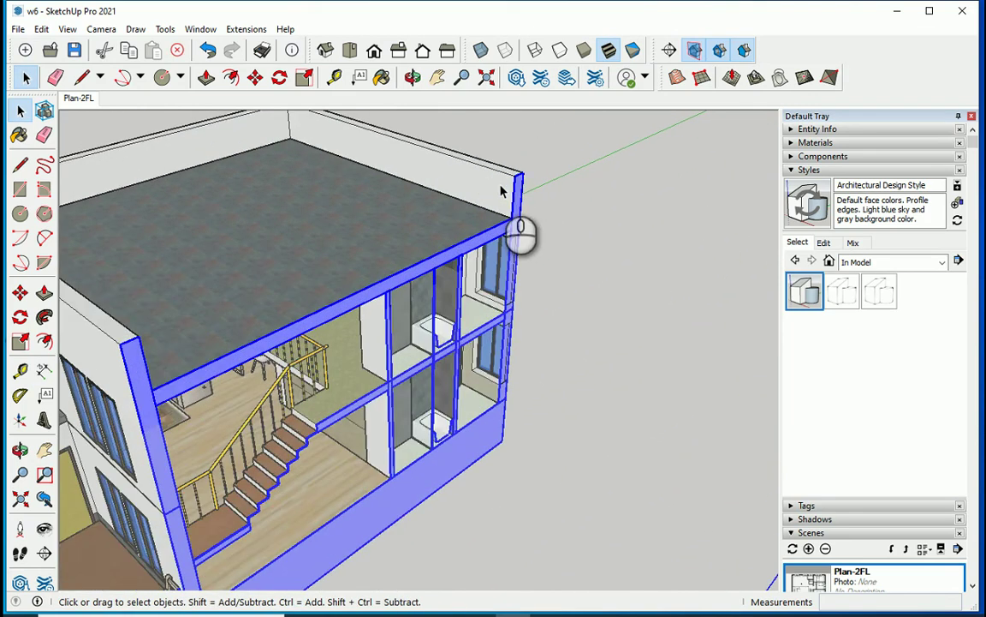
{"action": "scroll", "coordinate": [479, 210], "scroll_direction": "down", "scroll_amount": 3}
{"action": "scroll", "coordinate": [273, 287], "scroll_direction": "up", "scroll_amount": 4}
{"action": "key", "text": "m"}
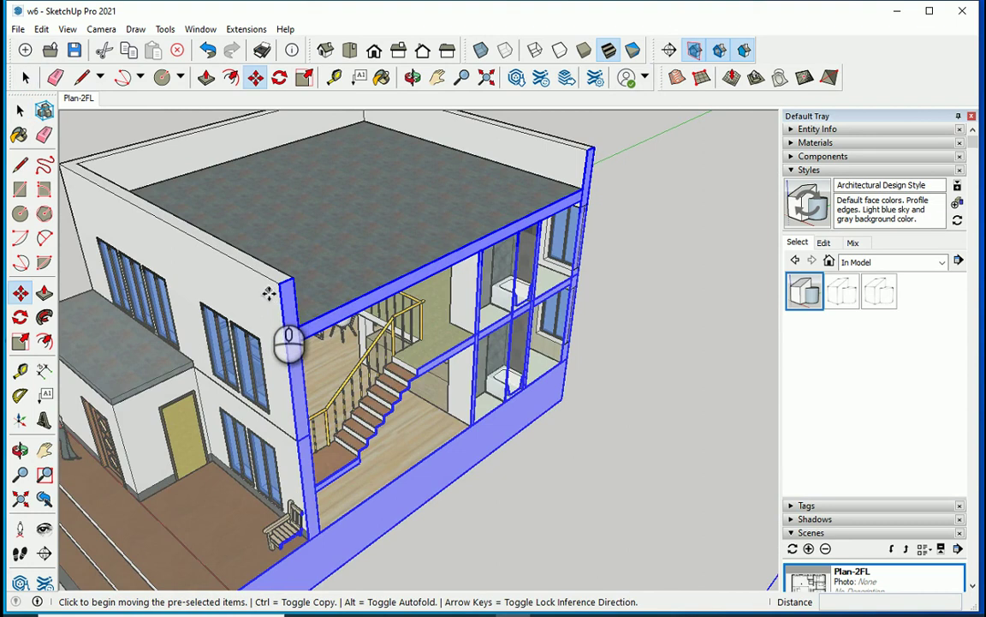
{"action": "scroll", "coordinate": [276, 298], "scroll_direction": "up", "scroll_amount": 3}
{"action": "left_click", "coordinate": [283, 278]}
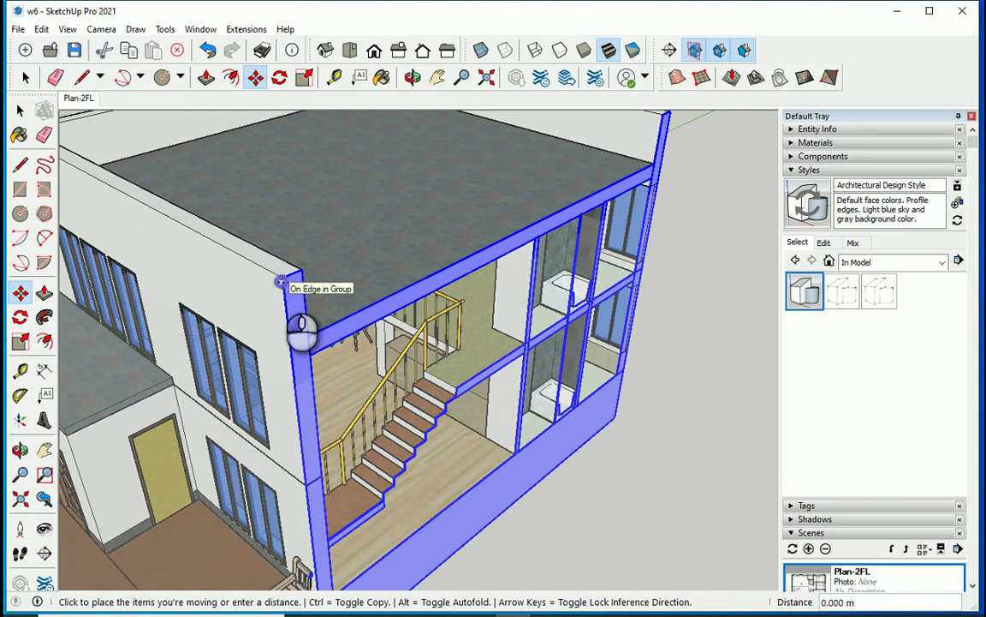
{"action": "left_click", "coordinate": [280, 280]}
{"action": "left_click", "coordinate": [21, 110]}
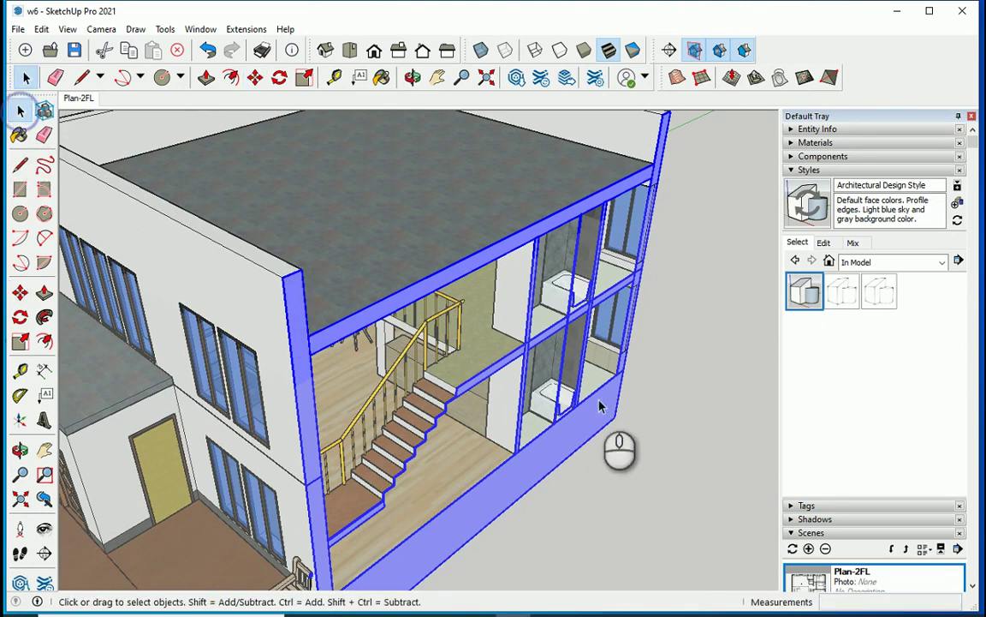
Step: Hide section planes, then switch Section Fill and Section Cuts off and back on
{"action": "left_click", "coordinate": [694, 53]}
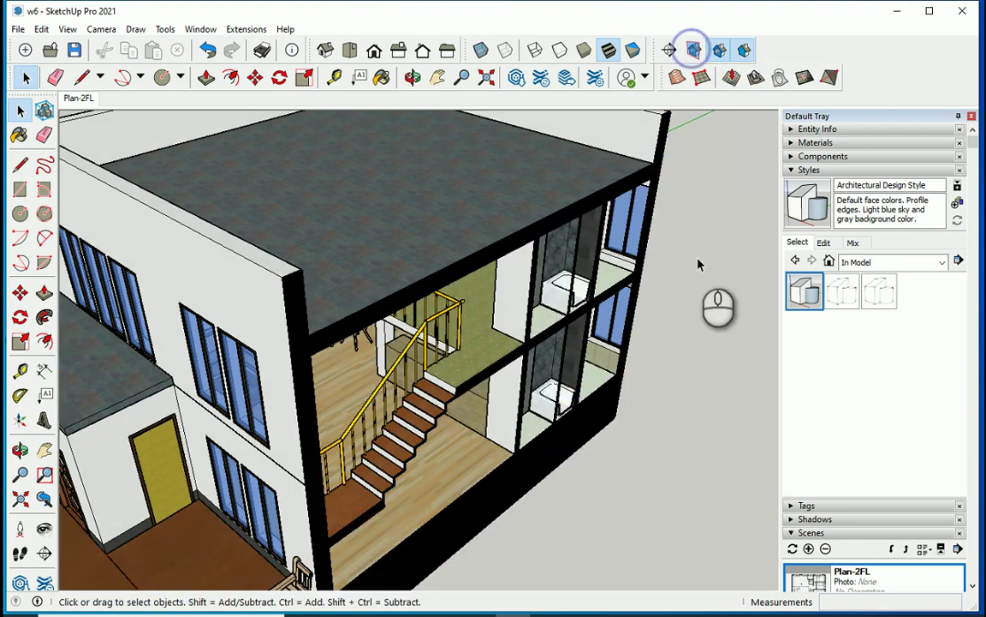
{"action": "left_click", "coordinate": [745, 50]}
{"action": "left_click", "coordinate": [745, 50]}
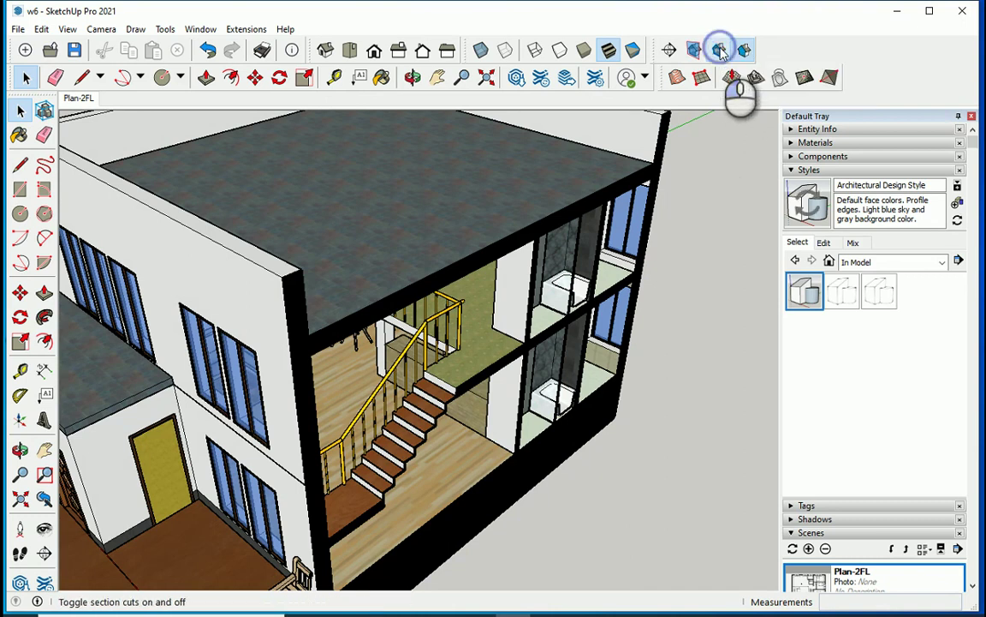
{"action": "left_click", "coordinate": [720, 51]}
{"action": "left_click", "coordinate": [720, 52]}
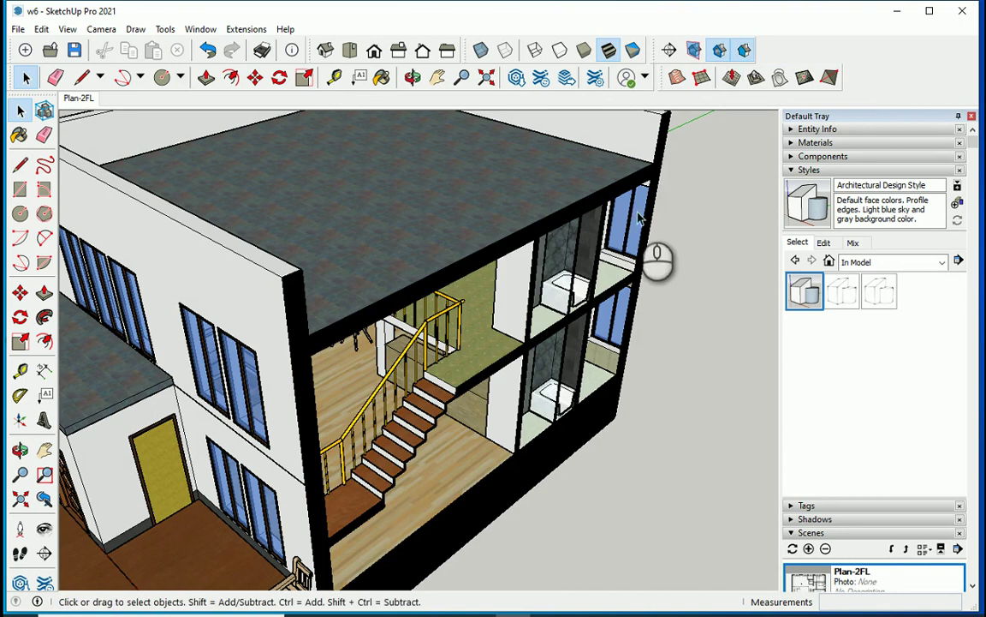
{"action": "scroll", "coordinate": [627, 254], "scroll_direction": "down", "scroll_amount": 2}
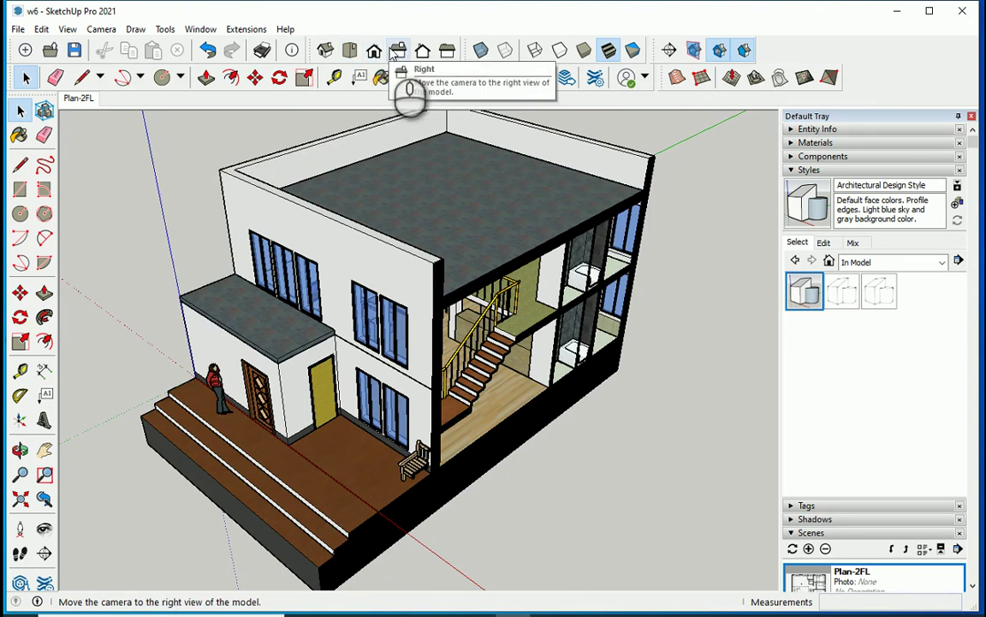
Step: Save the Right view as a new scene and select its name to rename it Section 1
{"action": "left_click", "coordinate": [399, 52]}
{"action": "scroll", "coordinate": [495, 297], "scroll_direction": "up", "scroll_amount": 3}
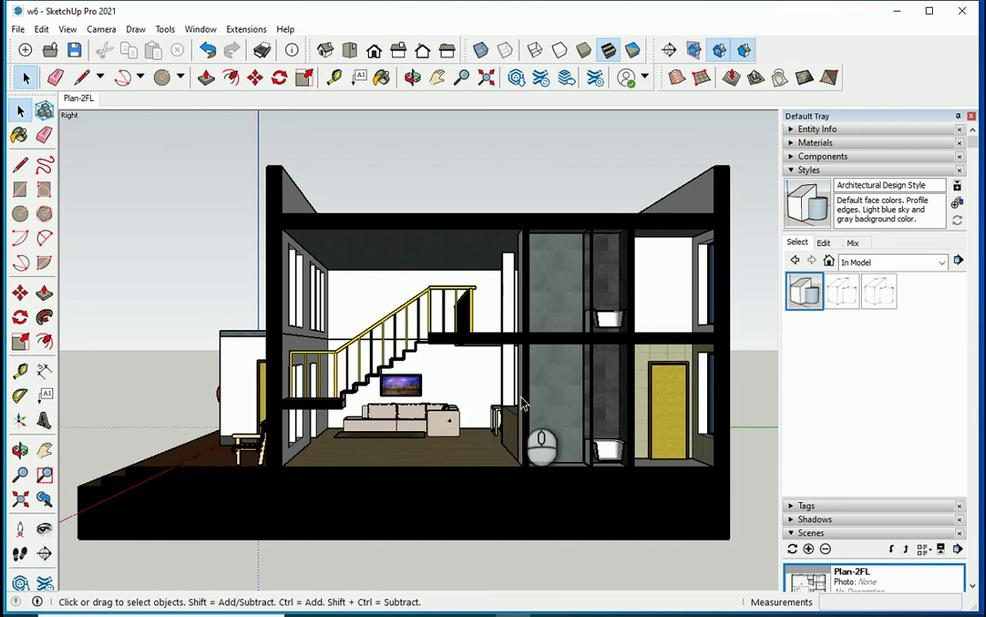
{"action": "left_click", "coordinate": [791, 172]}
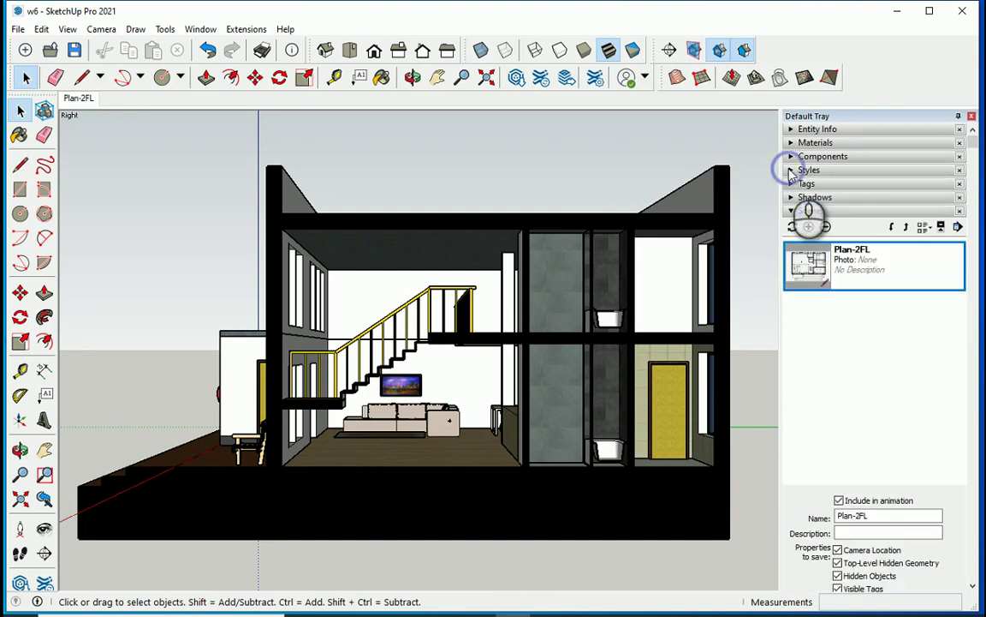
{"action": "left_click", "coordinate": [810, 227]}
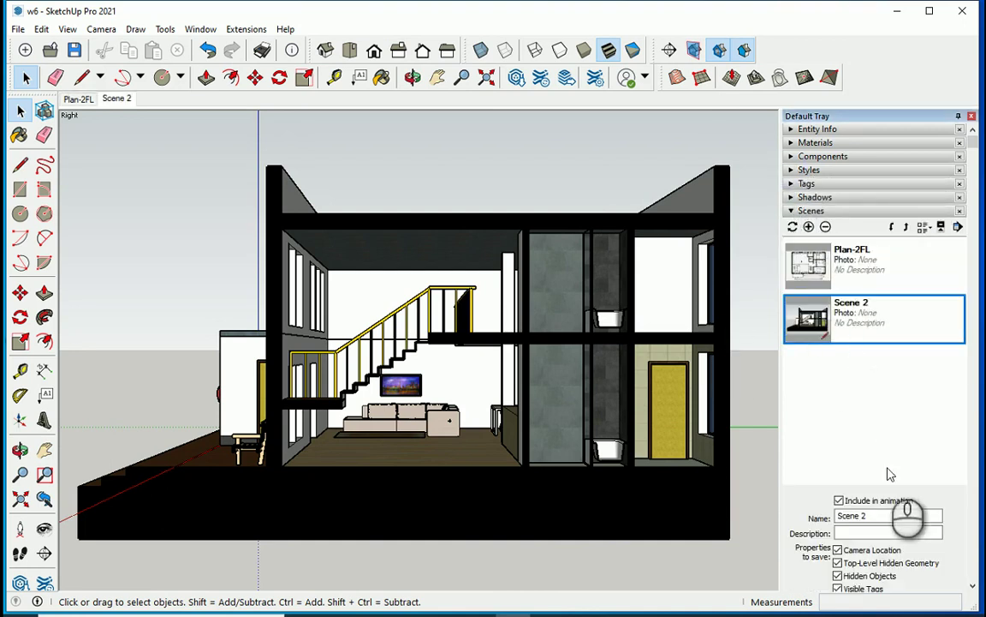
{"action": "left_click_drag", "start_coordinate": [885, 515], "coordinate": [821, 518]}
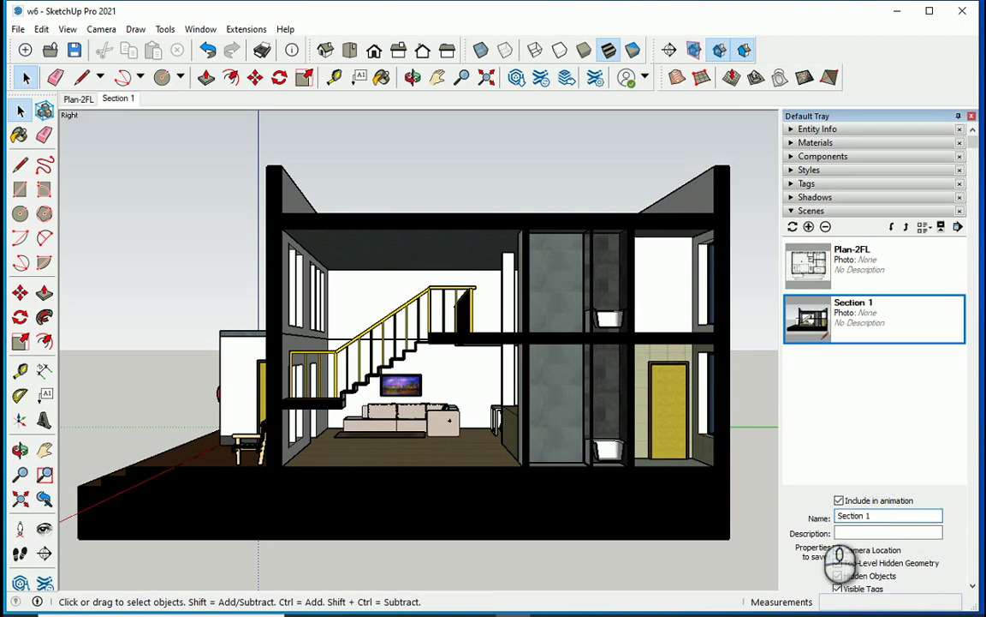
Step: Apply the HiddenLine style from the Default Styles collection and bring up its Edge settings
{"action": "left_click", "coordinate": [792, 171]}
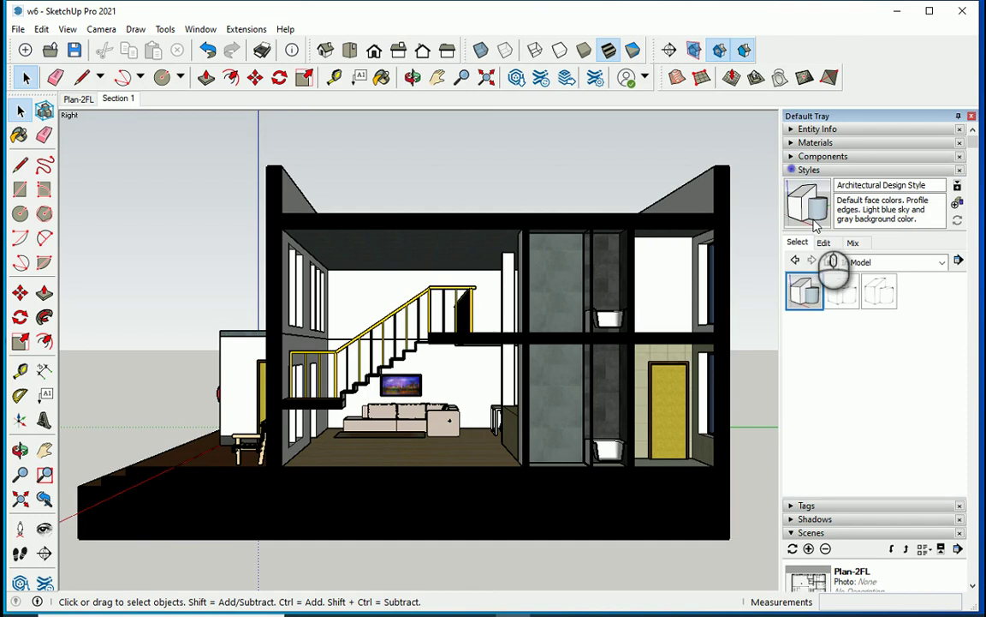
{"action": "left_click", "coordinate": [878, 293]}
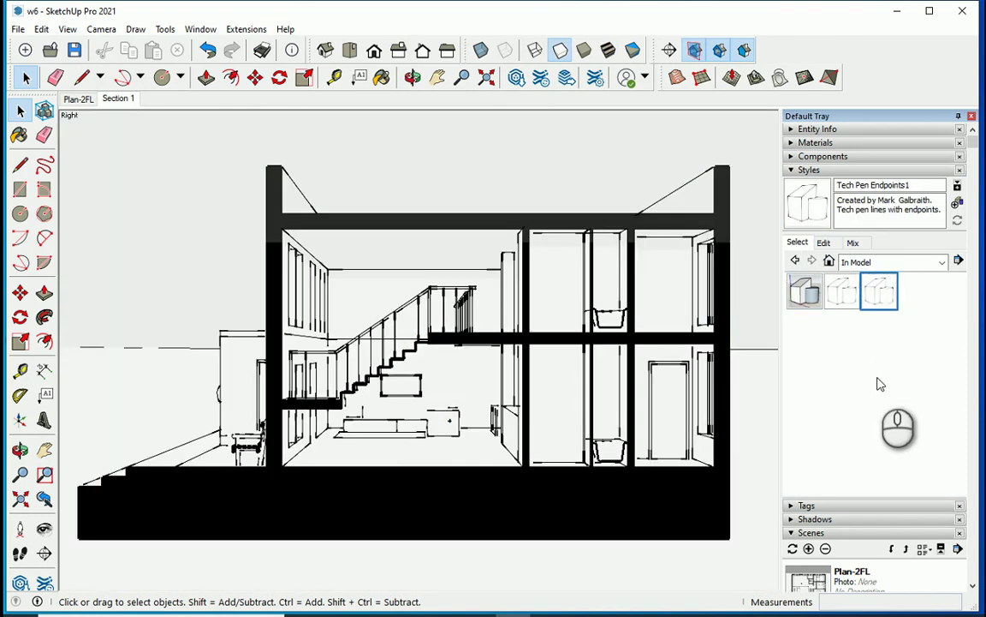
{"action": "left_click", "coordinate": [928, 264]}
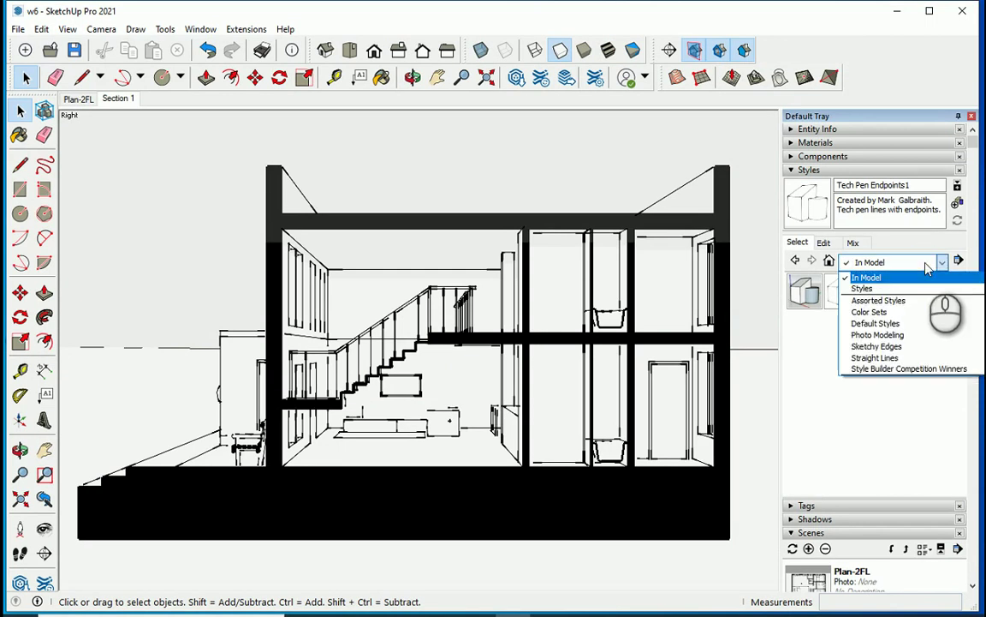
{"action": "left_click", "coordinate": [918, 323]}
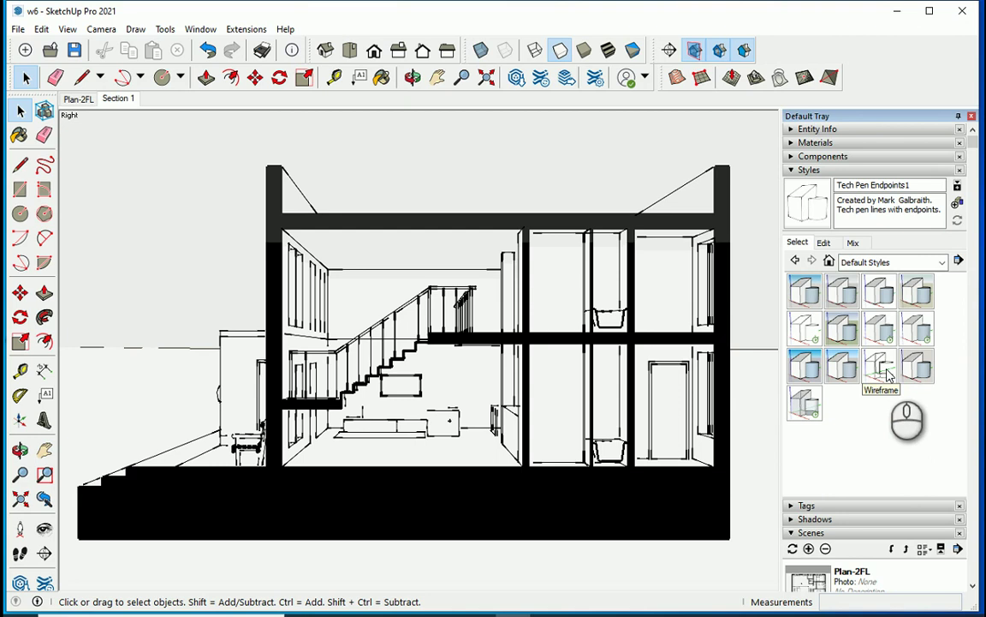
{"action": "left_click", "coordinate": [808, 329]}
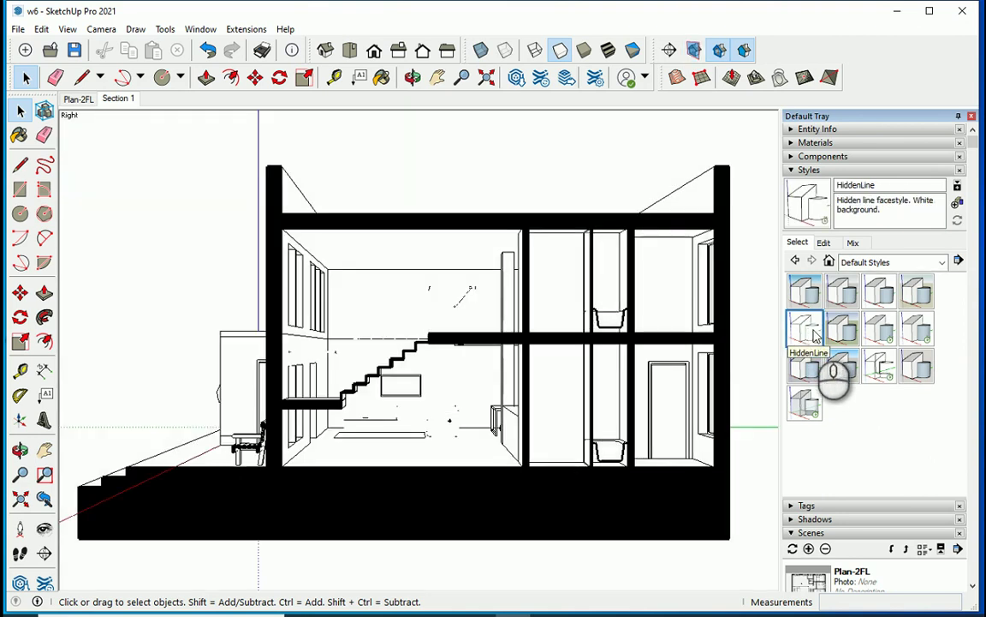
{"action": "left_click", "coordinate": [823, 243]}
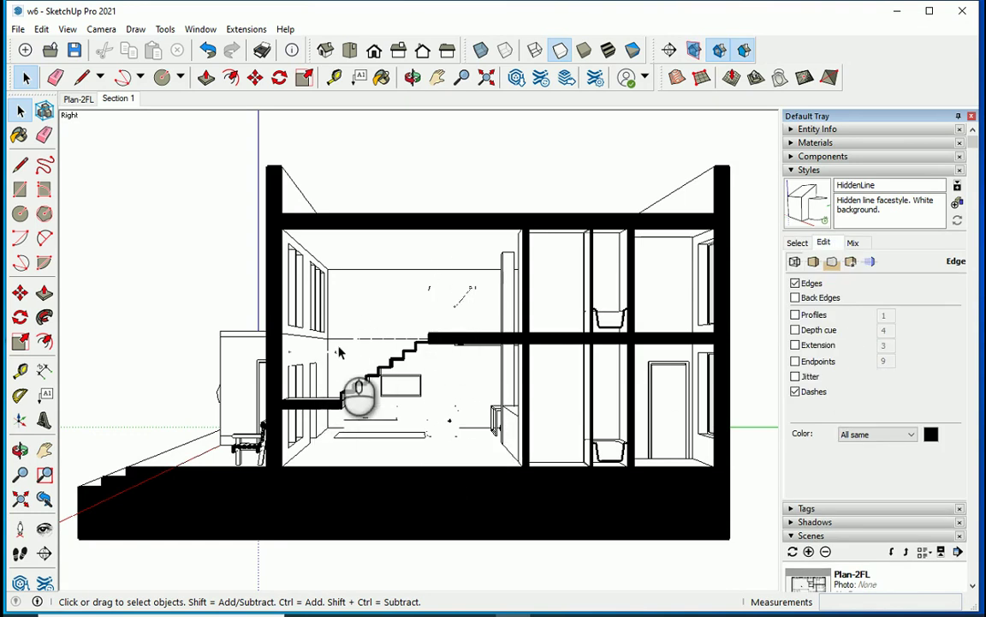
Step: Turn on profile edges, trying thickness 2 before settling on 1
{"action": "left_click", "coordinate": [796, 315]}
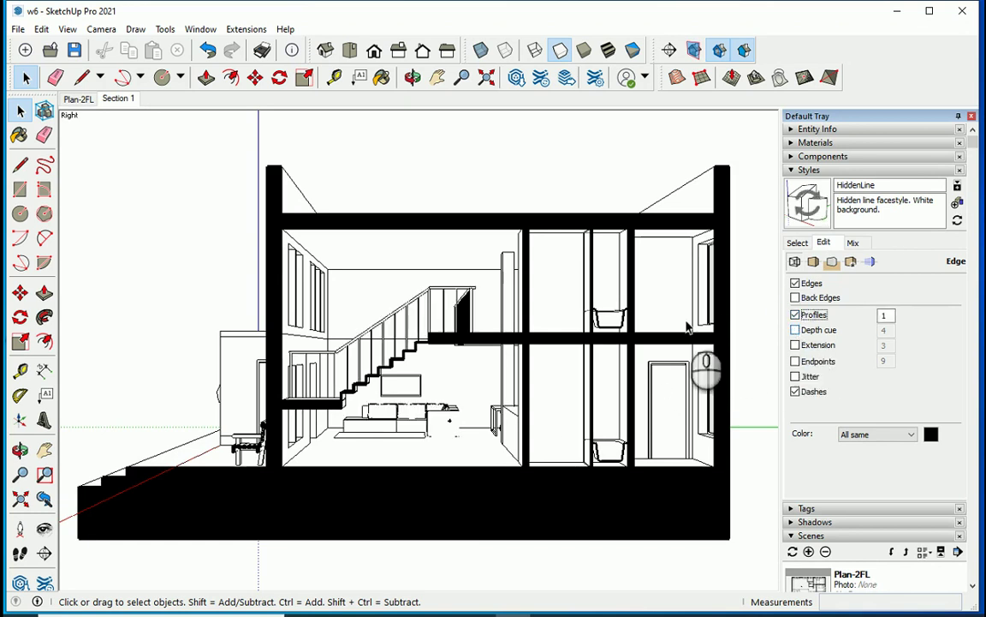
{"action": "double_click", "coordinate": [888, 315]}
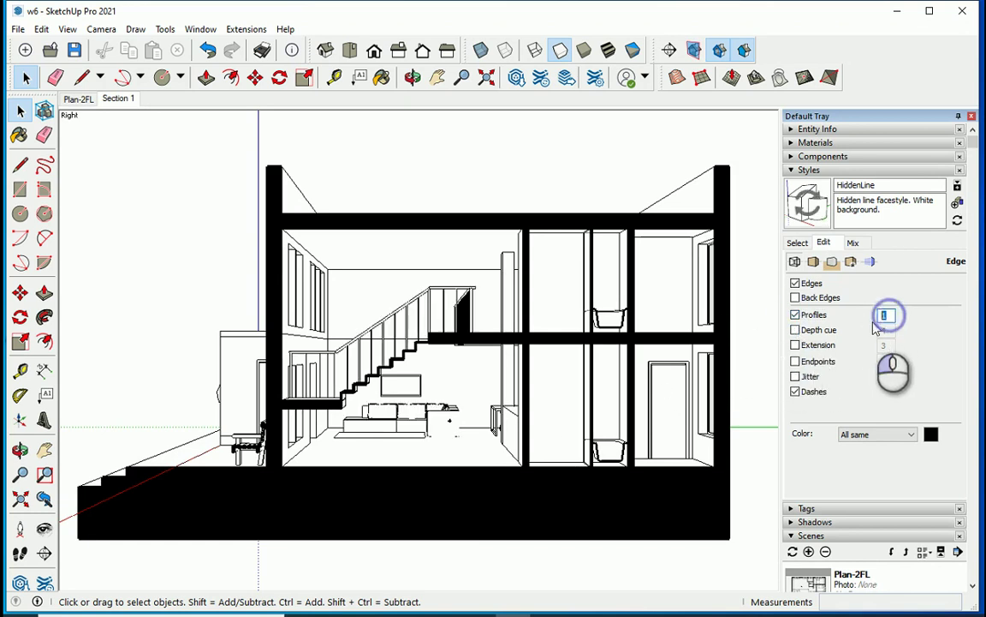
{"action": "type", "text": "2"}
{"action": "key", "text": "Return"}
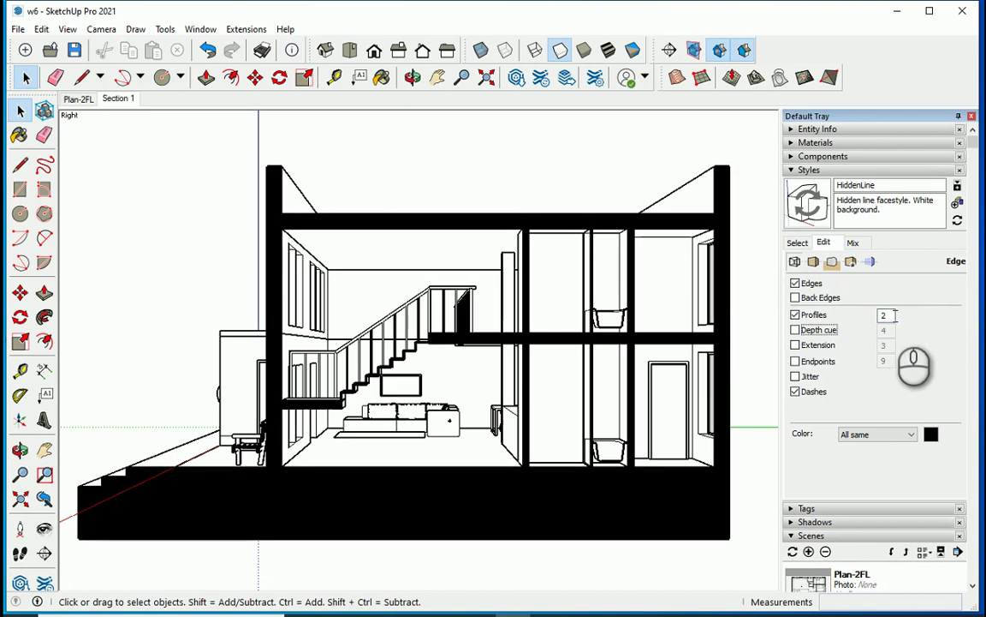
{"action": "double_click", "coordinate": [887, 315]}
{"action": "type", "text": "1"}
{"action": "key", "text": "Tab"}
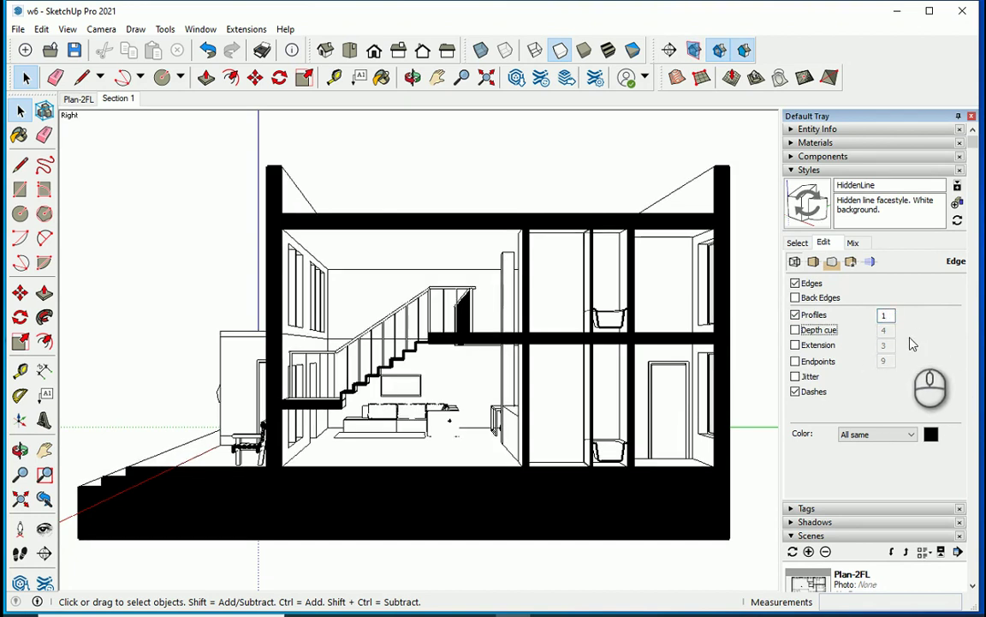
Step: Leave depth cue and endpoints off, and enable edge extensions with length 1
{"action": "left_click", "coordinate": [796, 330]}
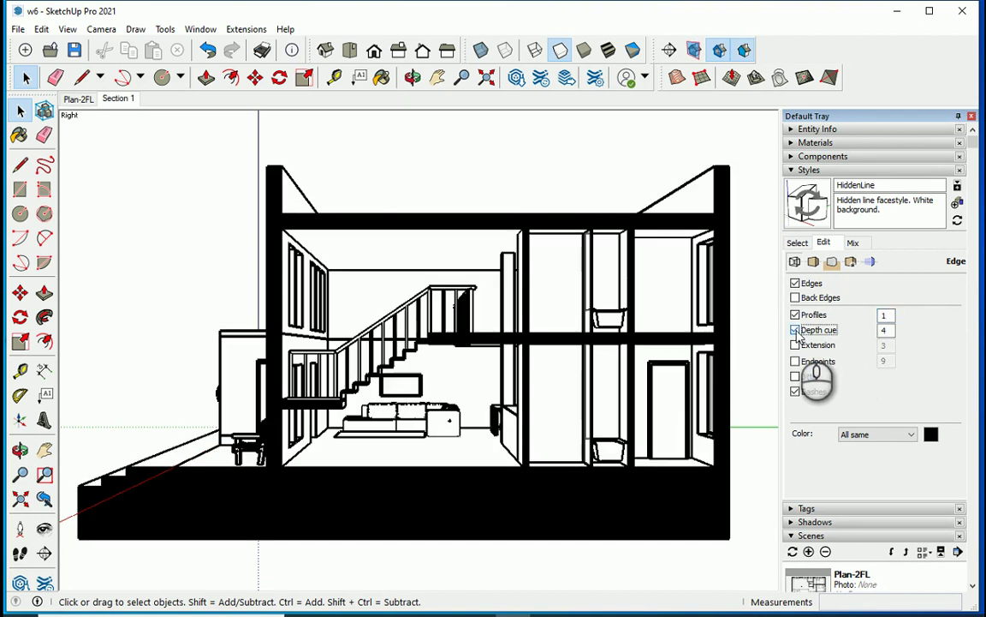
{"action": "left_click", "coordinate": [796, 330]}
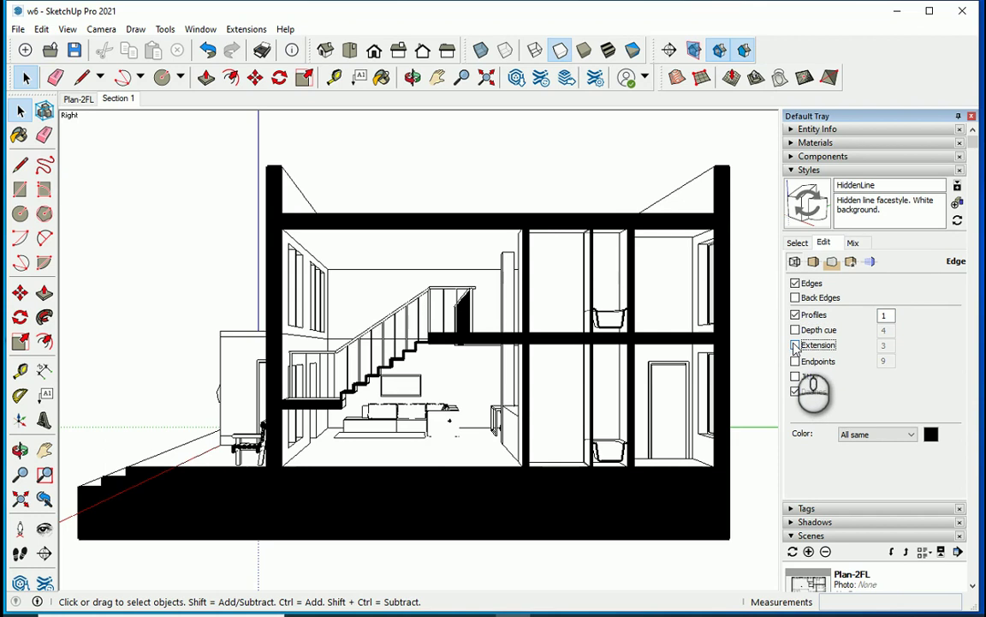
{"action": "left_click", "coordinate": [796, 345]}
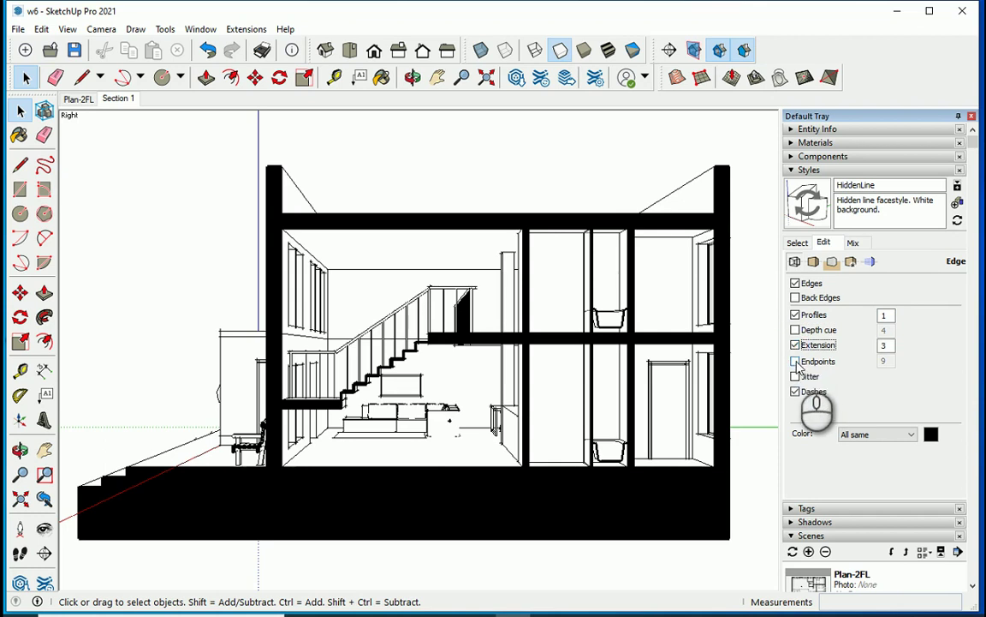
{"action": "left_click", "coordinate": [795, 361]}
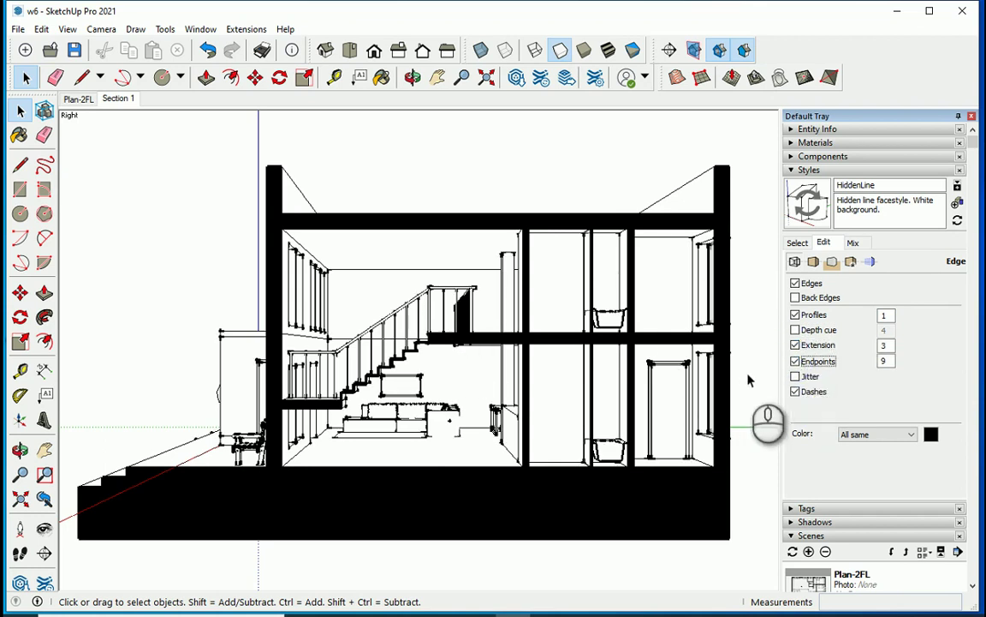
{"action": "left_click", "coordinate": [795, 360]}
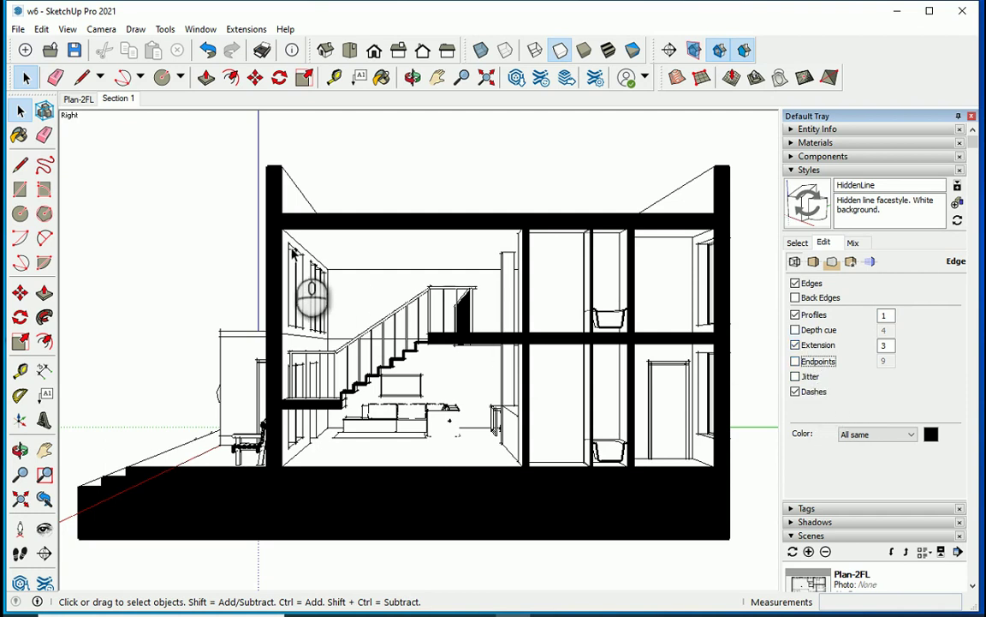
{"action": "double_click", "coordinate": [885, 345]}
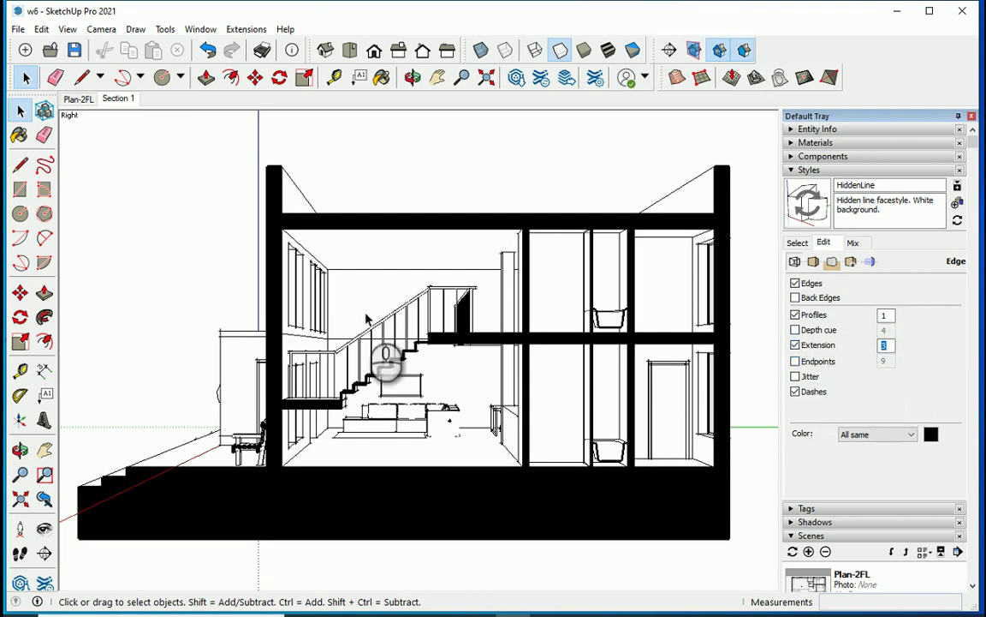
{"action": "type", "text": "1"}
{"action": "key", "text": "Tab"}
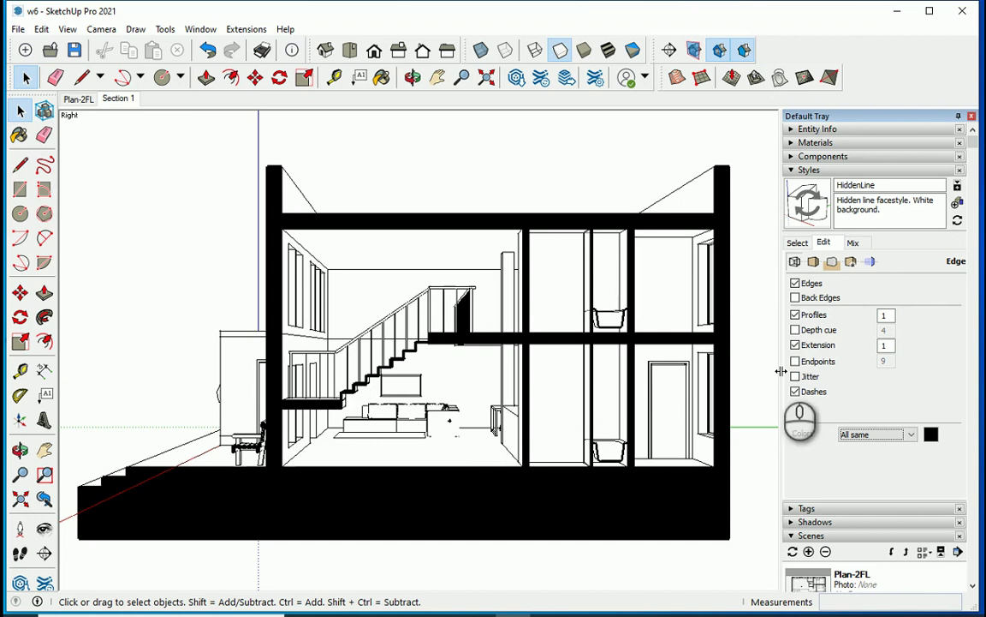
Step: Update the Section 1 scene with the edited HiddenLine style, then show the Tags list
{"action": "left_click", "coordinate": [793, 170]}
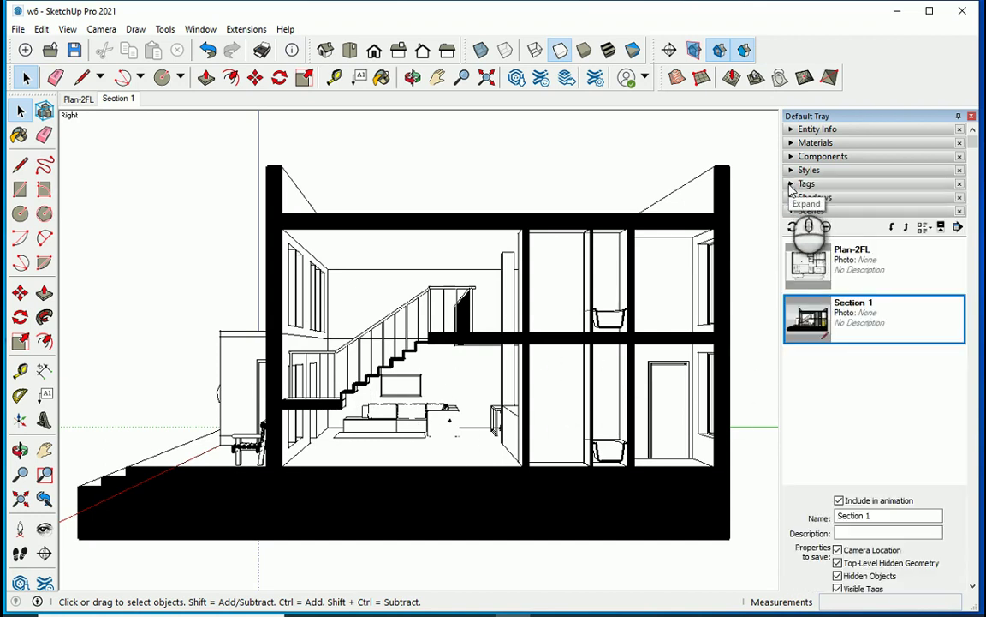
{"action": "left_click", "coordinate": [793, 184]}
{"action": "left_click", "coordinate": [793, 184]}
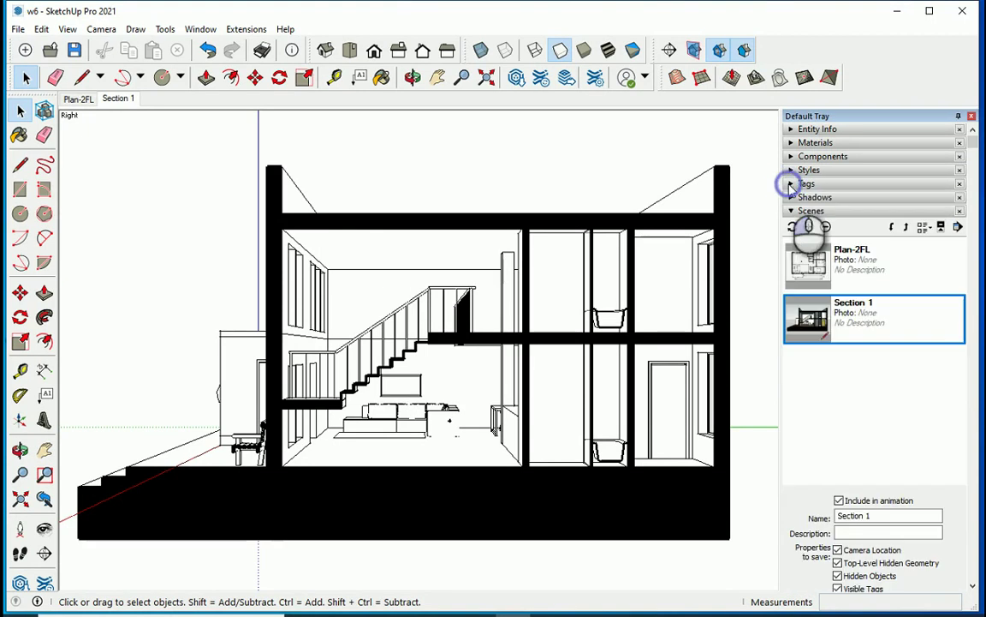
{"action": "right_click", "coordinate": [119, 103]}
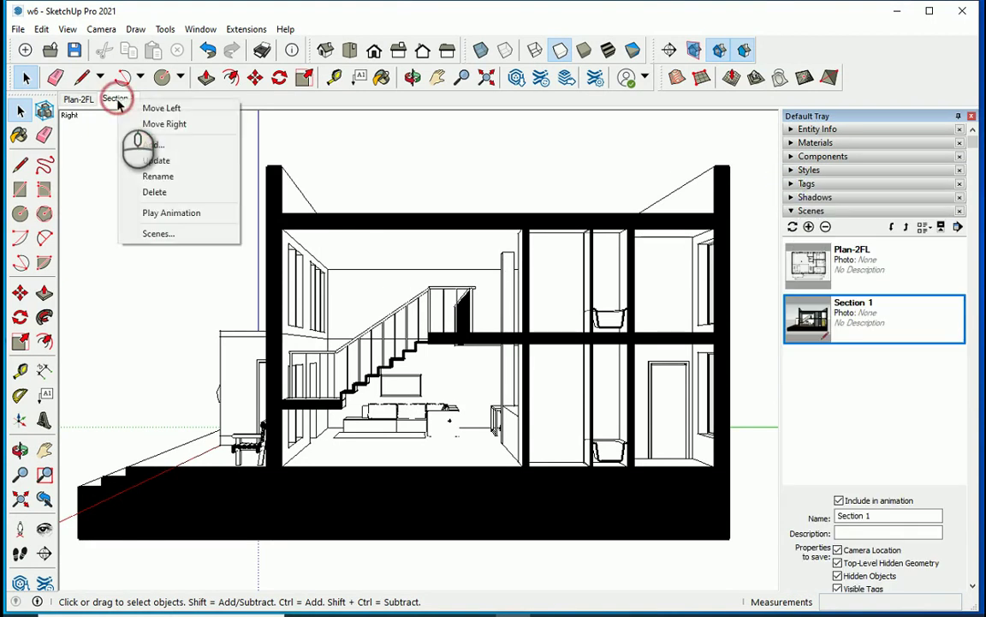
{"action": "left_click", "coordinate": [163, 161]}
{"action": "left_click", "coordinate": [495, 377]}
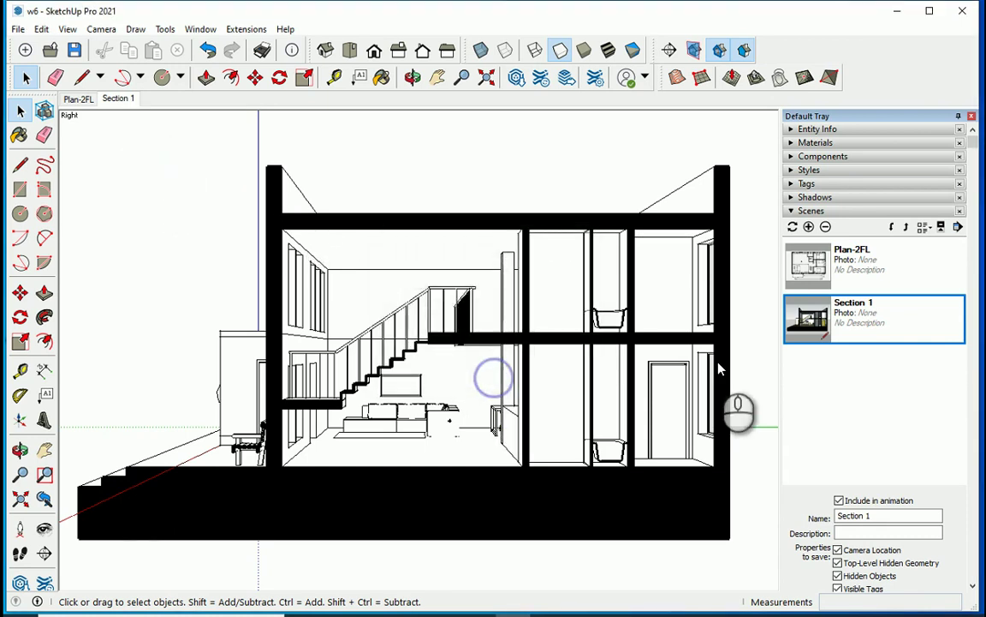
{"action": "left_click", "coordinate": [793, 184]}
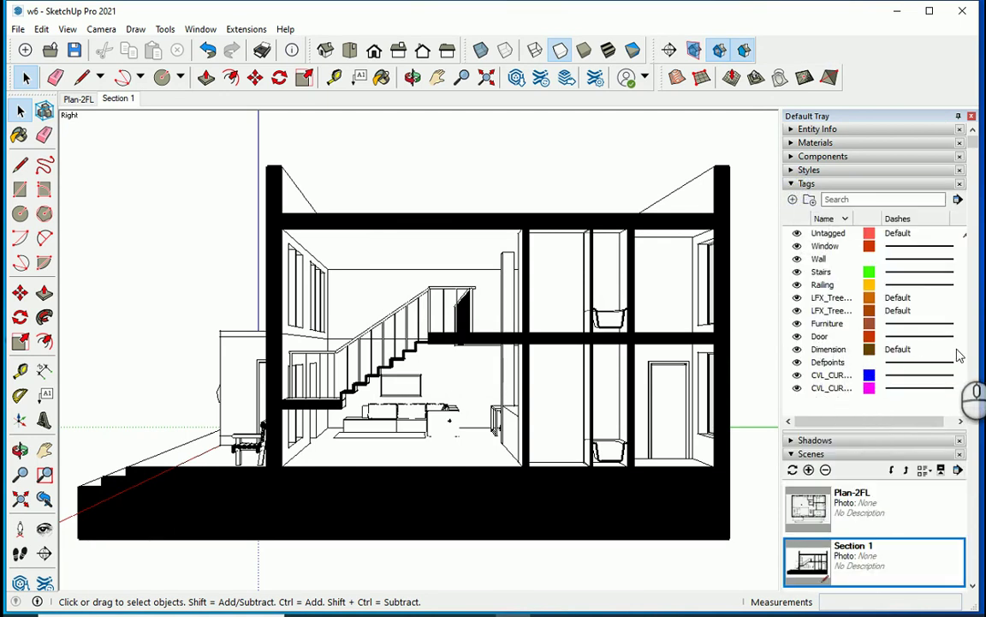
Step: Make Dimension the current tag and dimension the ground-floor wall height as 2.600 m
{"action": "left_click_drag", "start_coordinate": [781, 340], "coordinate": [774, 340]}
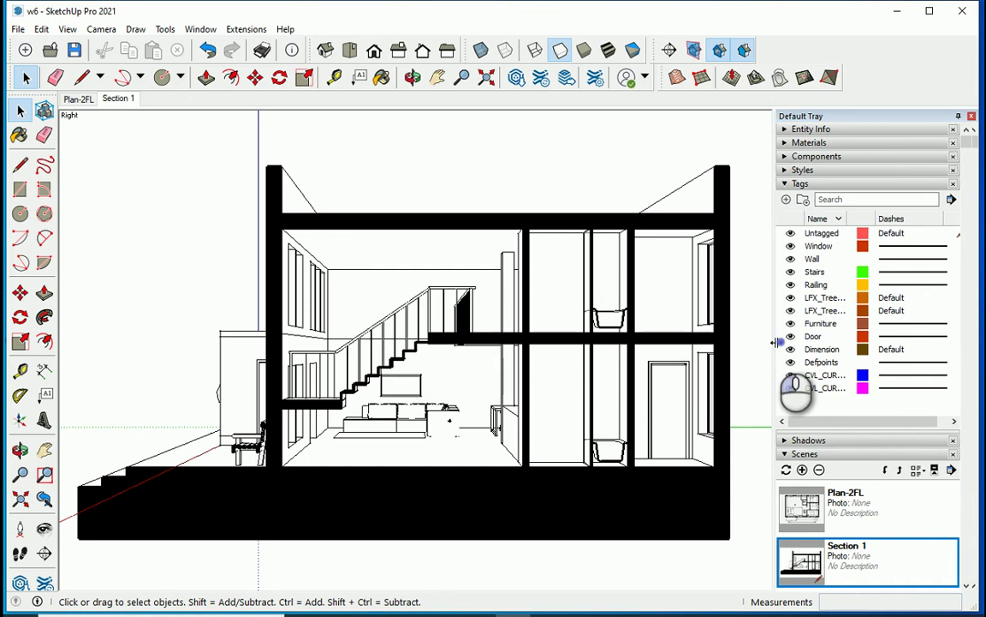
{"action": "left_click", "coordinate": [956, 351]}
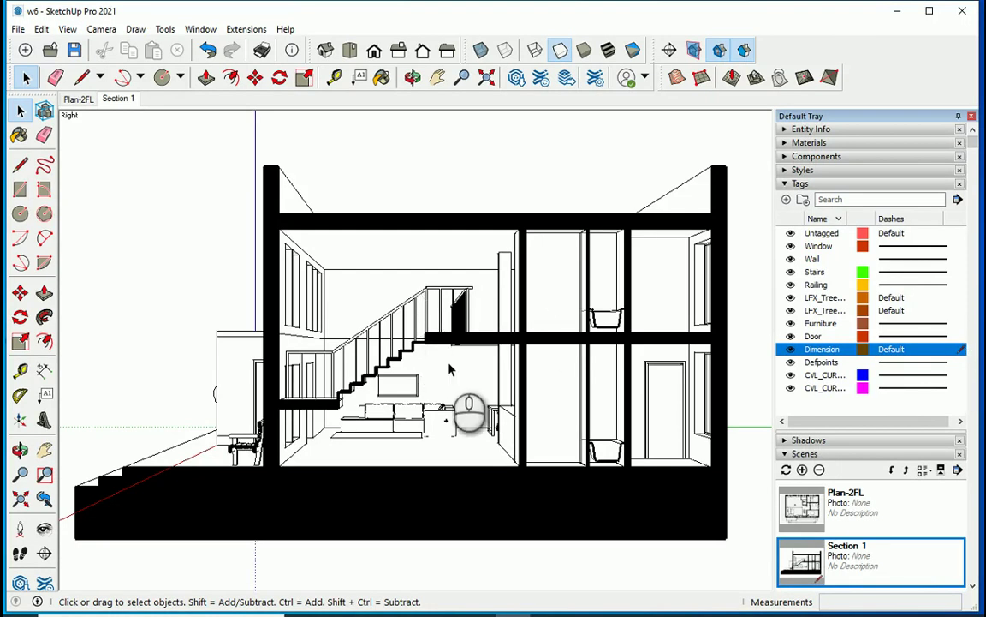
{"action": "left_click", "coordinate": [44, 374]}
{"action": "scroll", "coordinate": [594, 464], "scroll_direction": "up", "scroll_amount": 3}
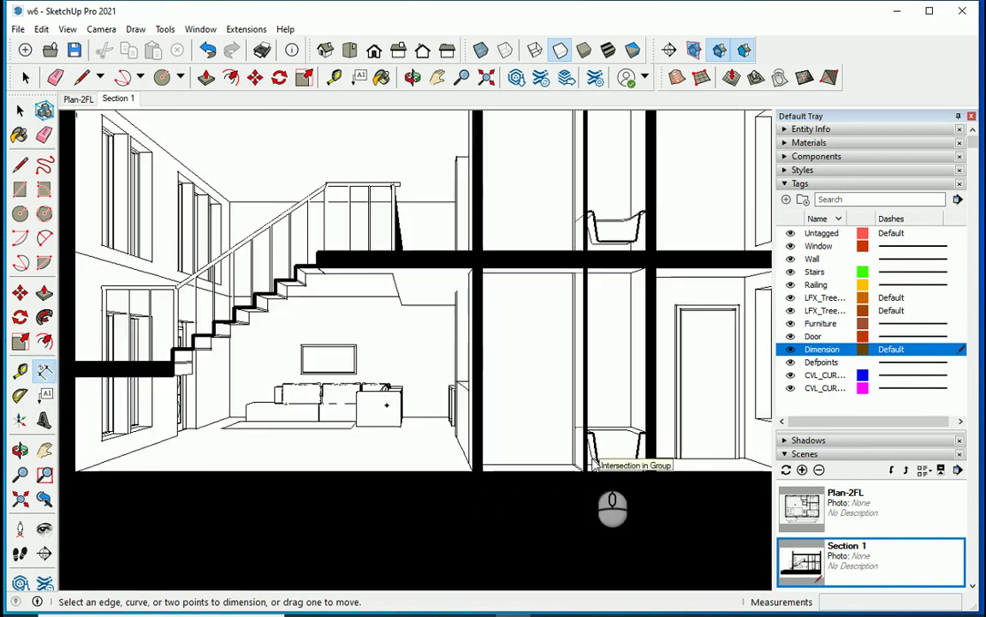
{"action": "scroll", "coordinate": [557, 447], "scroll_direction": "up", "scroll_amount": 5}
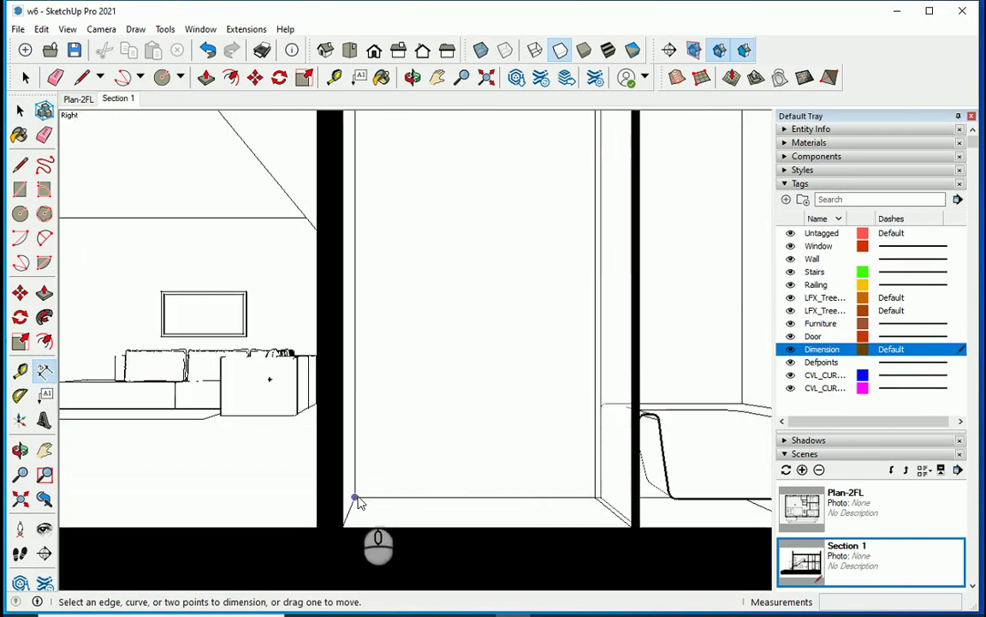
{"action": "left_click", "coordinate": [358, 502]}
{"action": "scroll", "coordinate": [358, 500], "scroll_direction": "down", "scroll_amount": 4}
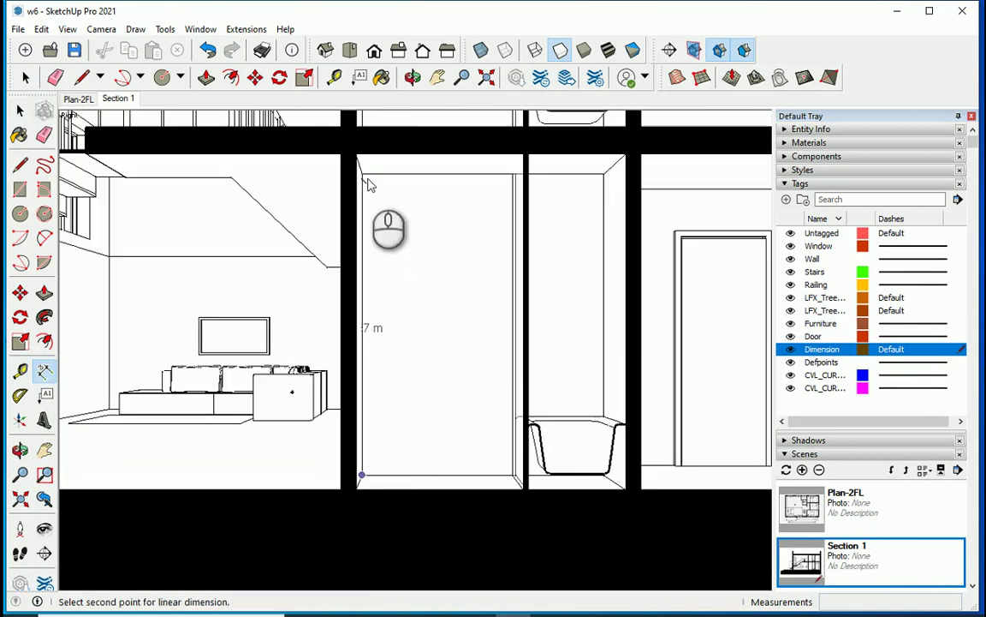
{"action": "left_click", "coordinate": [366, 176]}
{"action": "left_click", "coordinate": [468, 236]}
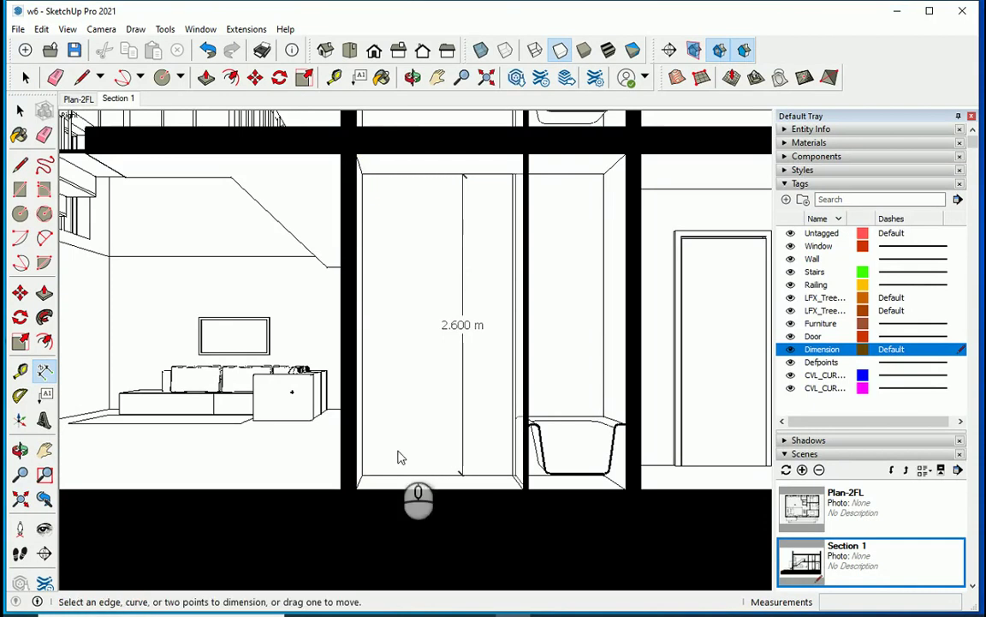
Step: Dimension the upper-floor wall height as 2.200 m beside the wall
{"action": "scroll", "coordinate": [397, 467], "scroll_direction": "down", "scroll_amount": 3}
{"action": "scroll", "coordinate": [420, 275], "scroll_direction": "up", "scroll_amount": 3}
{"action": "scroll", "coordinate": [374, 404], "scroll_direction": "up", "scroll_amount": 3}
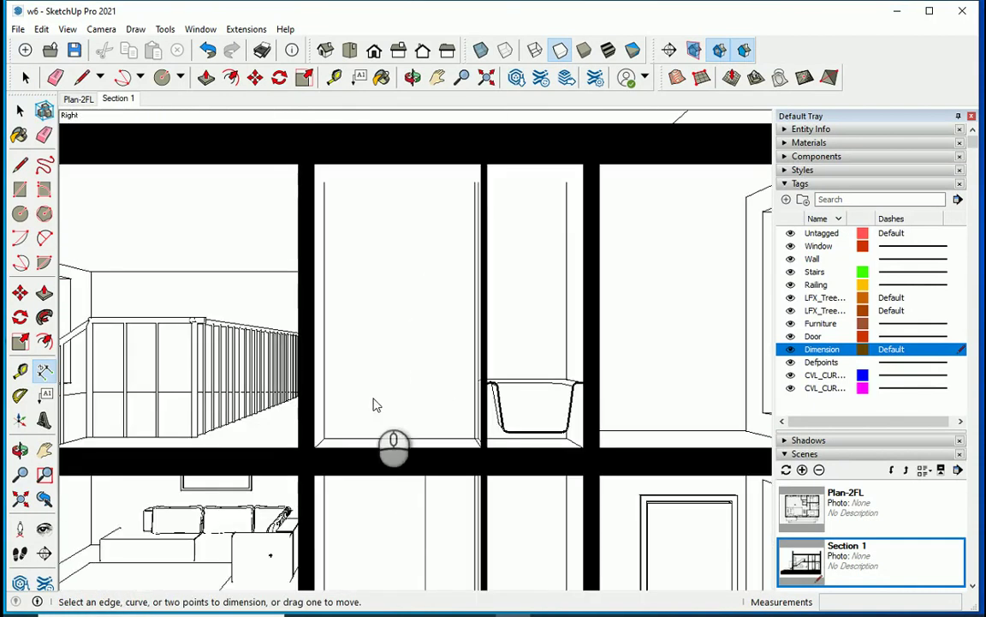
{"action": "left_click", "coordinate": [326, 436]}
{"action": "scroll", "coordinate": [336, 231], "scroll_direction": "up", "scroll_amount": 3}
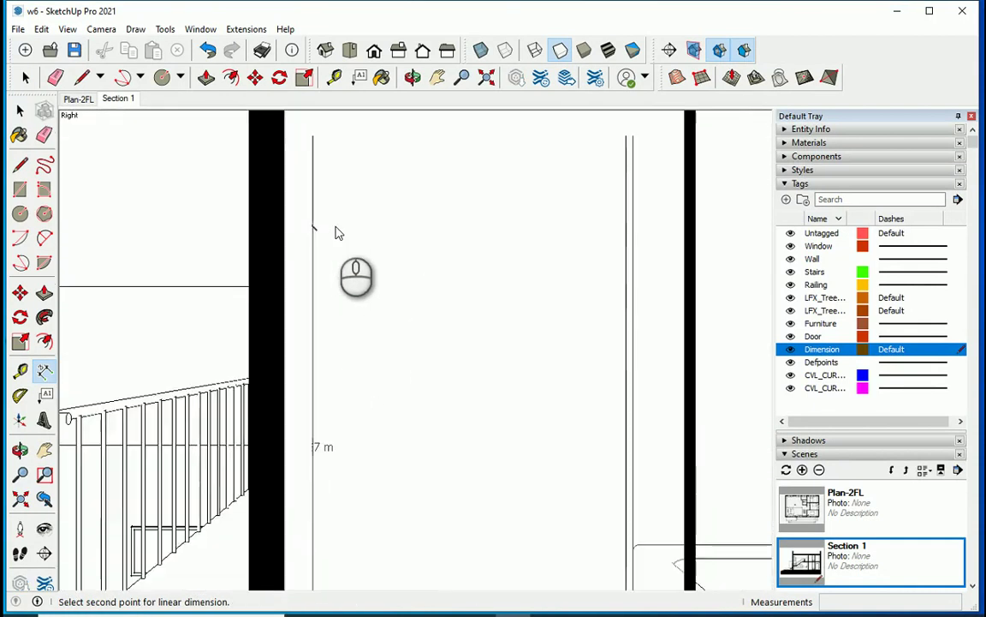
{"action": "scroll", "coordinate": [336, 231], "scroll_direction": "up", "scroll_amount": 3}
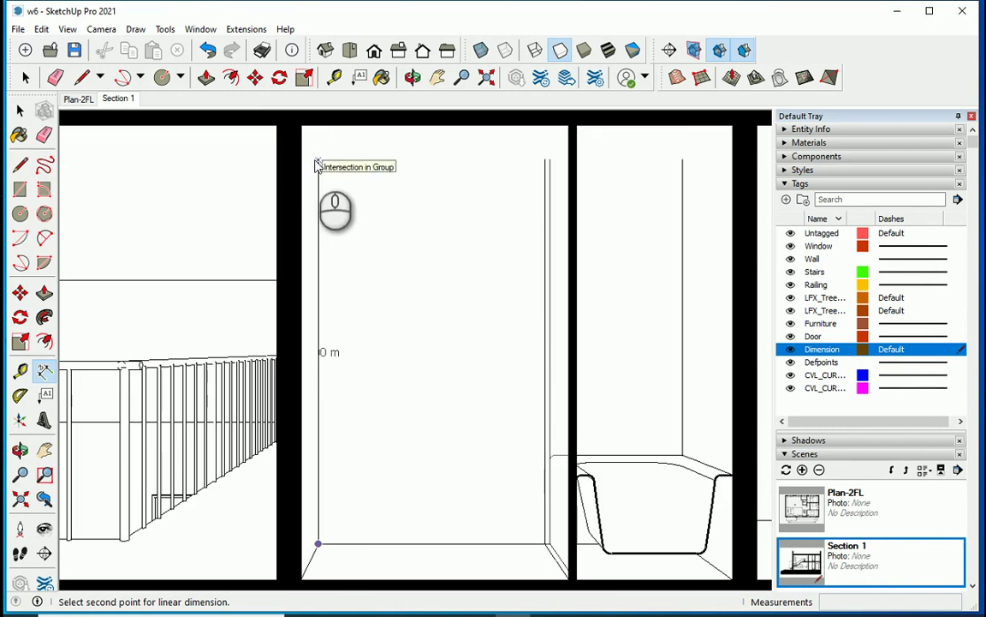
{"action": "left_click", "coordinate": [316, 164]}
{"action": "scroll", "coordinate": [431, 264], "scroll_direction": "down", "scroll_amount": 6}
{"action": "left_click", "coordinate": [467, 398]}
{"action": "key", "text": "space"}
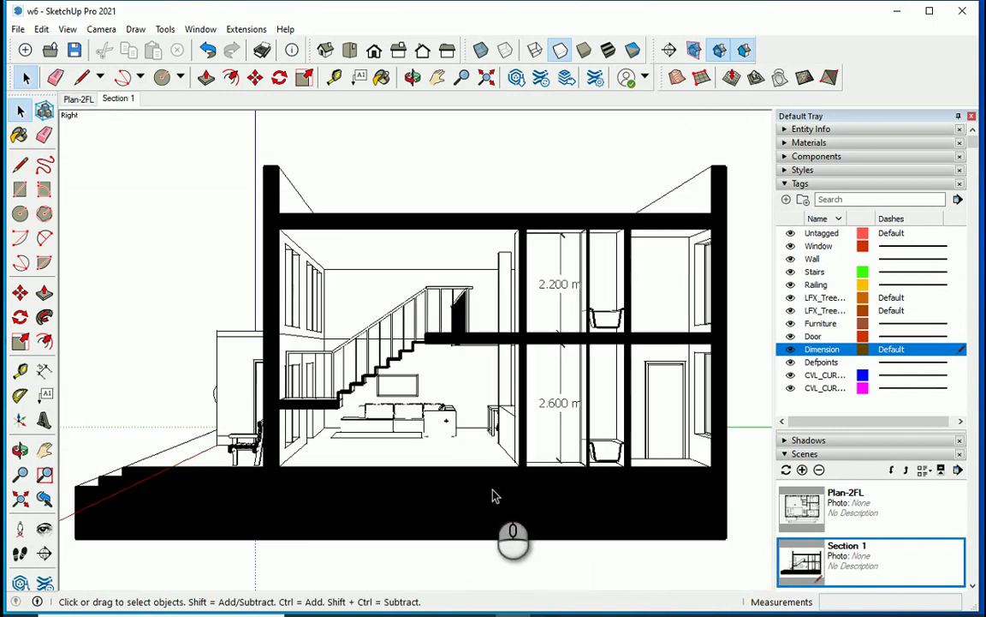
Step: Add a 1.000 m dimension for the parapet height above the roof slab
{"action": "left_click", "coordinate": [42, 368]}
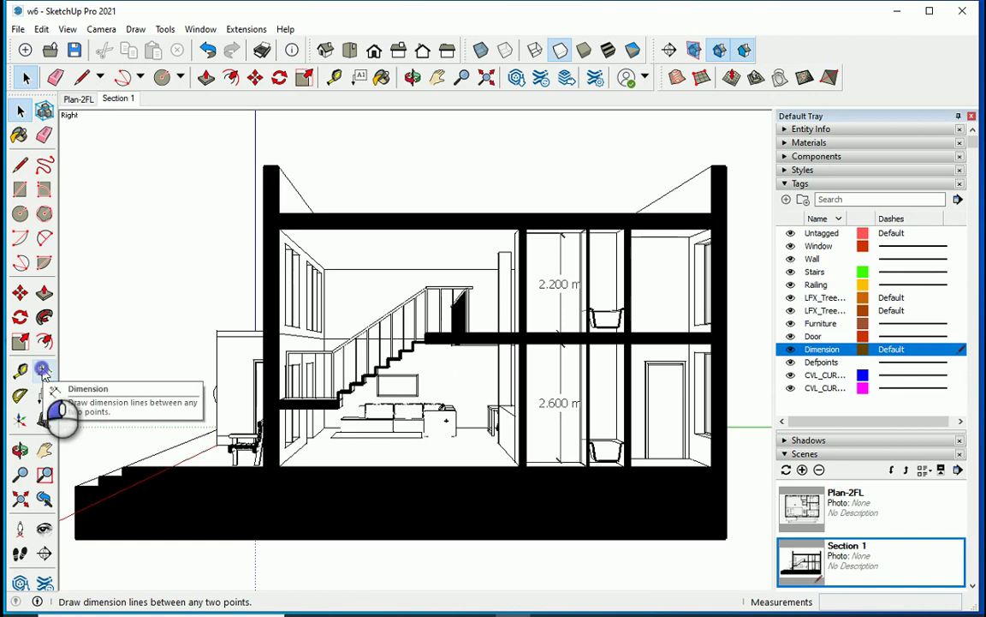
{"action": "left_click", "coordinate": [710, 215]}
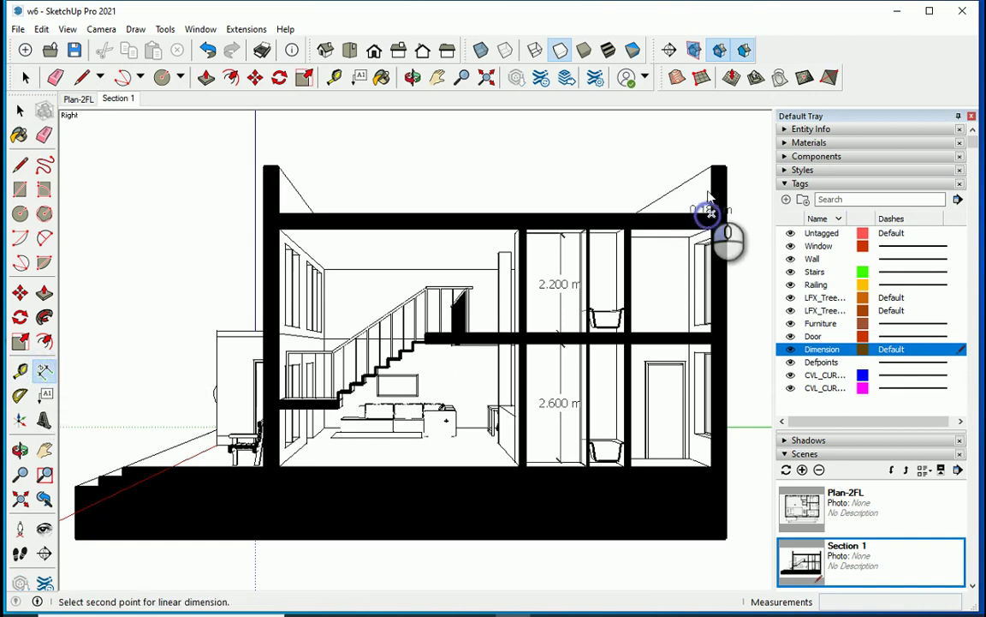
{"action": "left_click", "coordinate": [711, 167]}
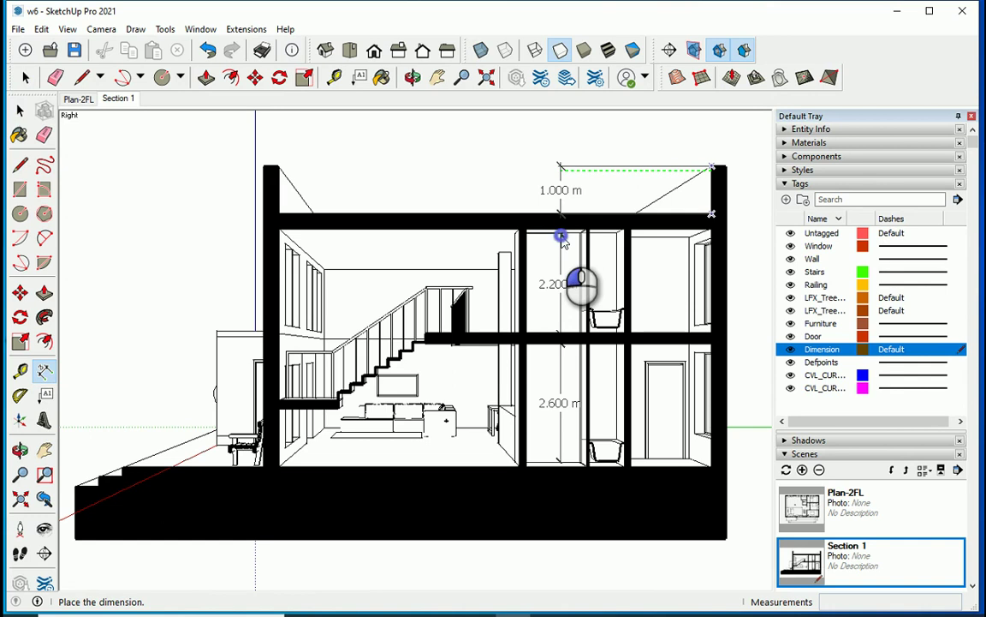
{"action": "left_click", "coordinate": [562, 238]}
{"action": "left_click", "coordinate": [19, 110]}
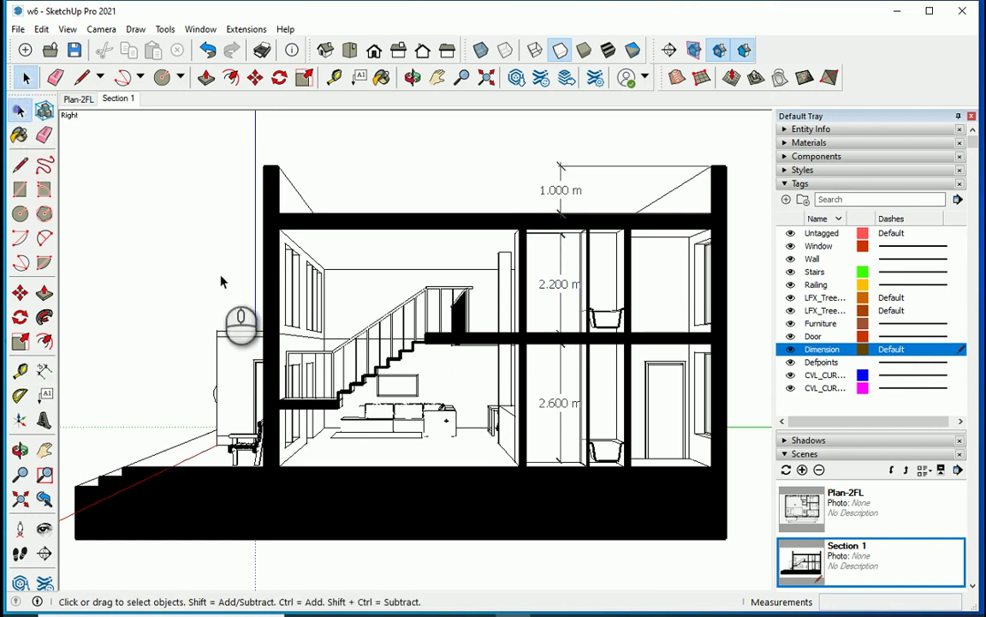
{"action": "left_click", "coordinate": [112, 97]}
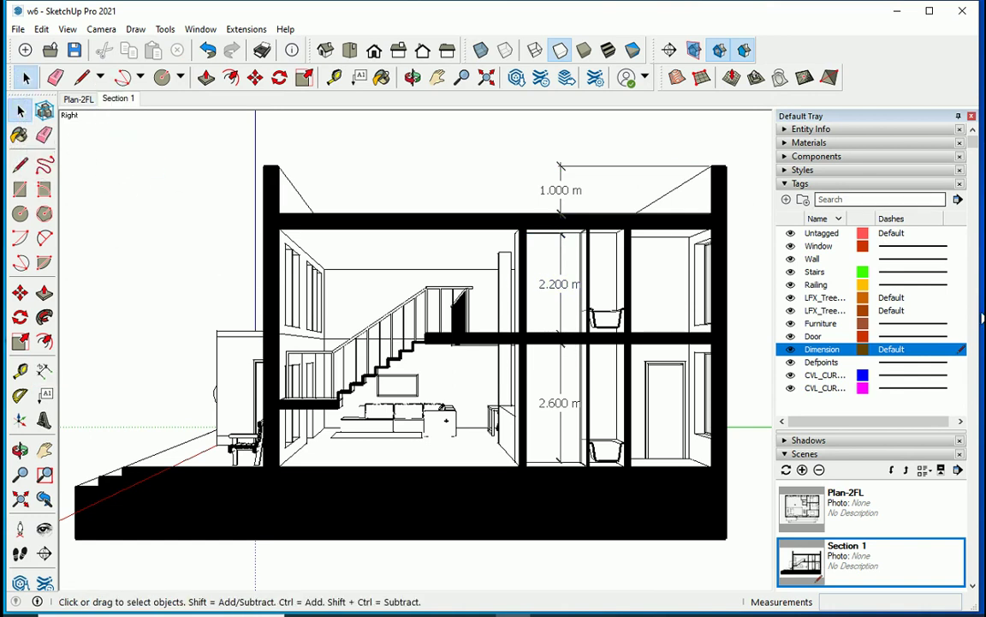
Step: Make Untagged the current tag after the Dimension tag refuses to hide
{"action": "left_click", "coordinate": [790, 350]}
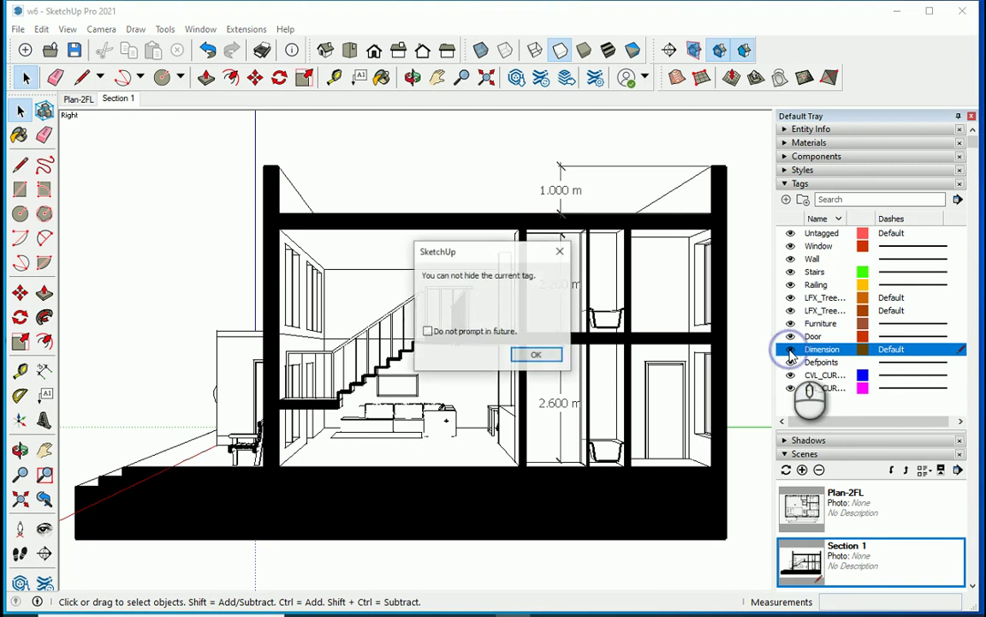
{"action": "left_click", "coordinate": [539, 354]}
{"action": "left_click", "coordinate": [955, 233]}
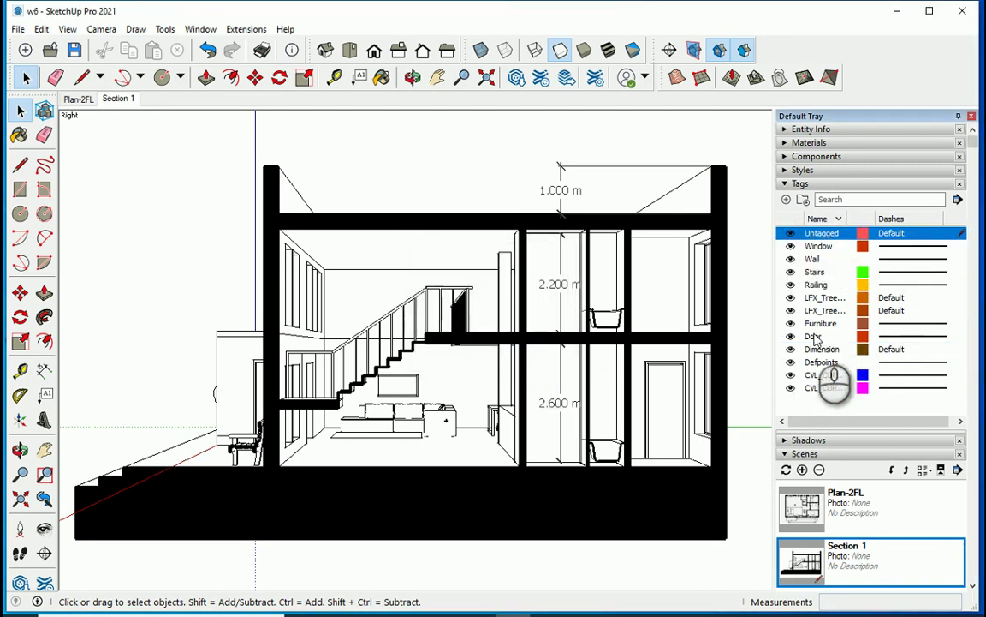
Step: Keep the Dimension tag visible and update the Section 1 scene
{"action": "left_click", "coordinate": [791, 349]}
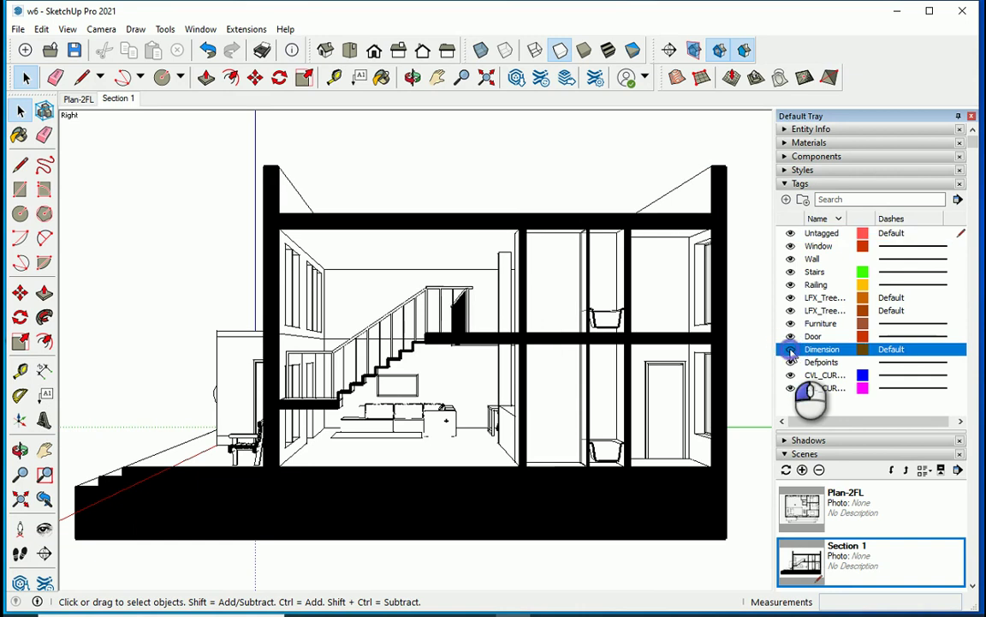
{"action": "left_click", "coordinate": [790, 349]}
{"action": "left_click", "coordinate": [790, 350]}
{"action": "left_click", "coordinate": [791, 352]}
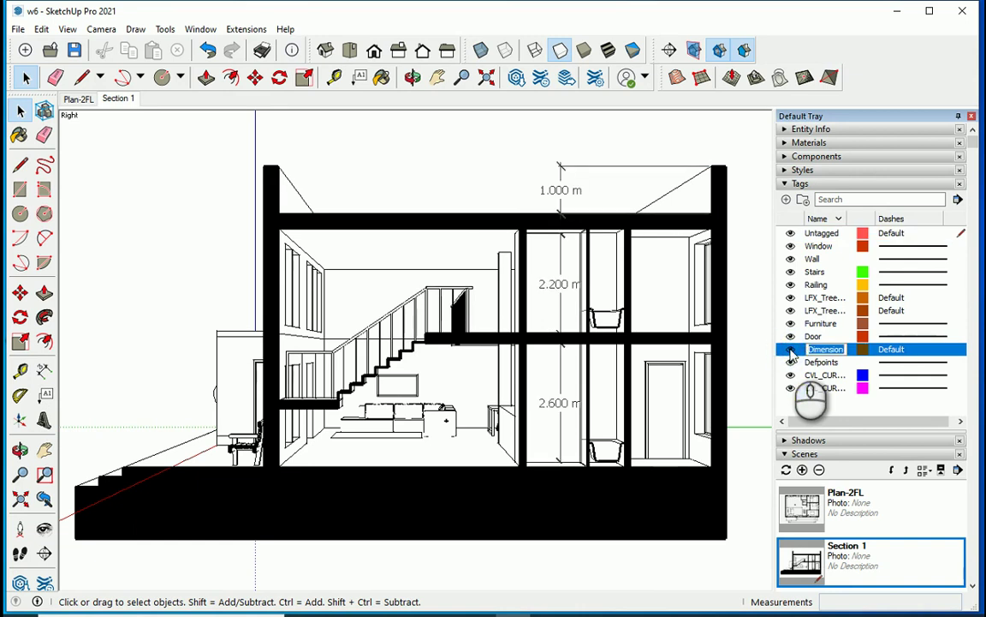
{"action": "right_click", "coordinate": [125, 101]}
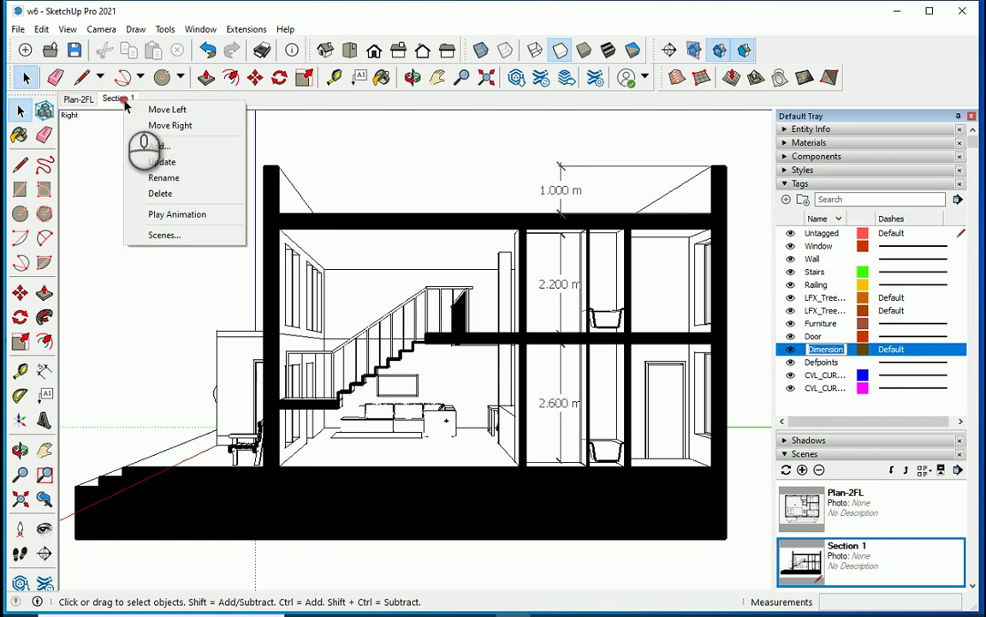
{"action": "left_click", "coordinate": [163, 162]}
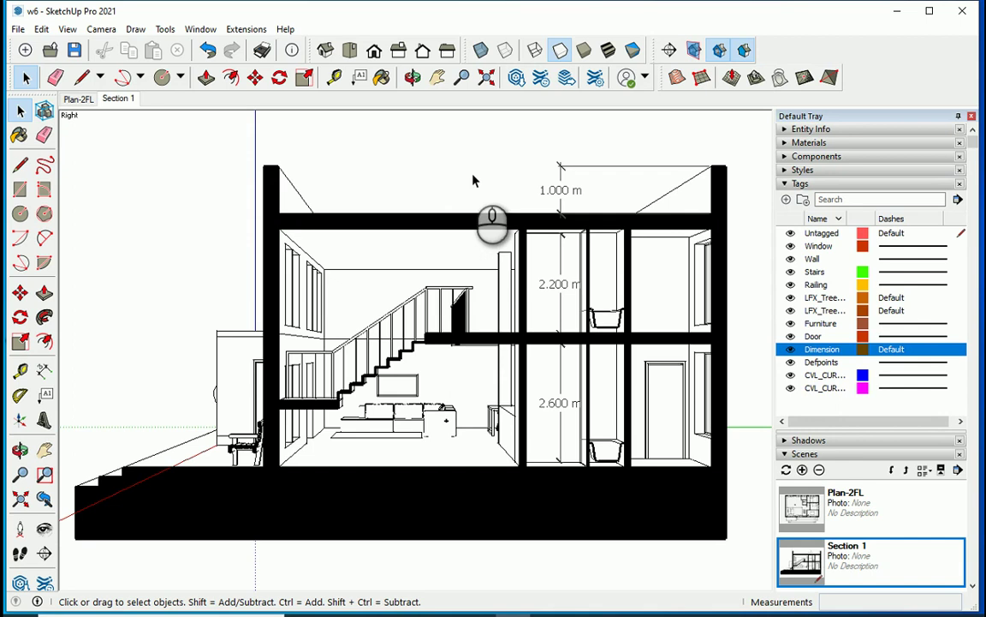
Step: Orbit and zoom into a 3-D perspective framing the cut-open house's stairs and both floors
{"action": "scroll", "coordinate": [421, 218], "scroll_direction": "down", "scroll_amount": 5}
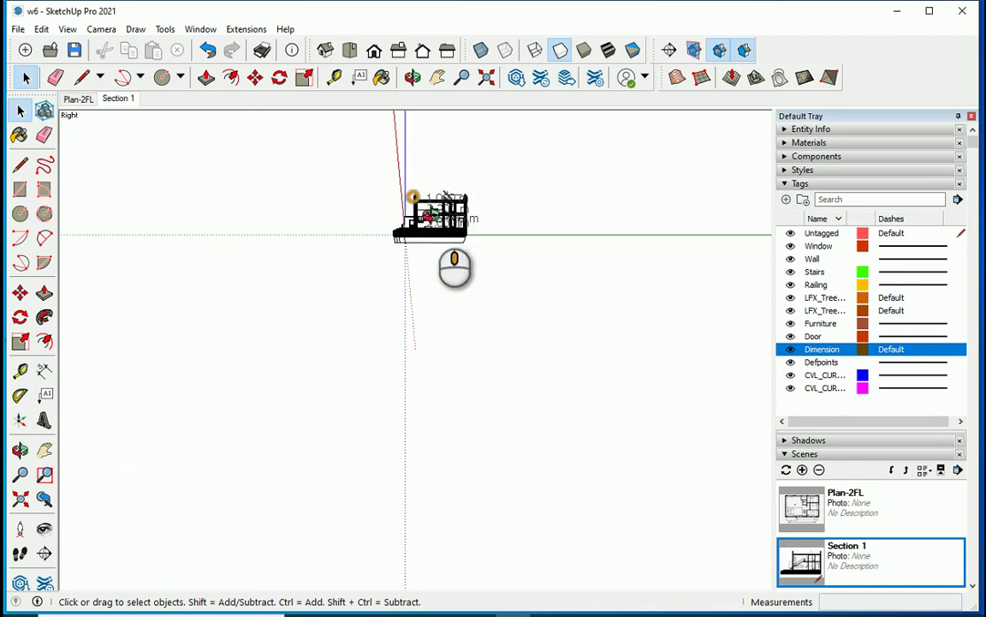
{"action": "middle_click_drag", "start_coordinate": [421, 218], "coordinate": [360, 171]}
{"action": "scroll", "coordinate": [360, 171], "scroll_direction": "up", "scroll_amount": 5}
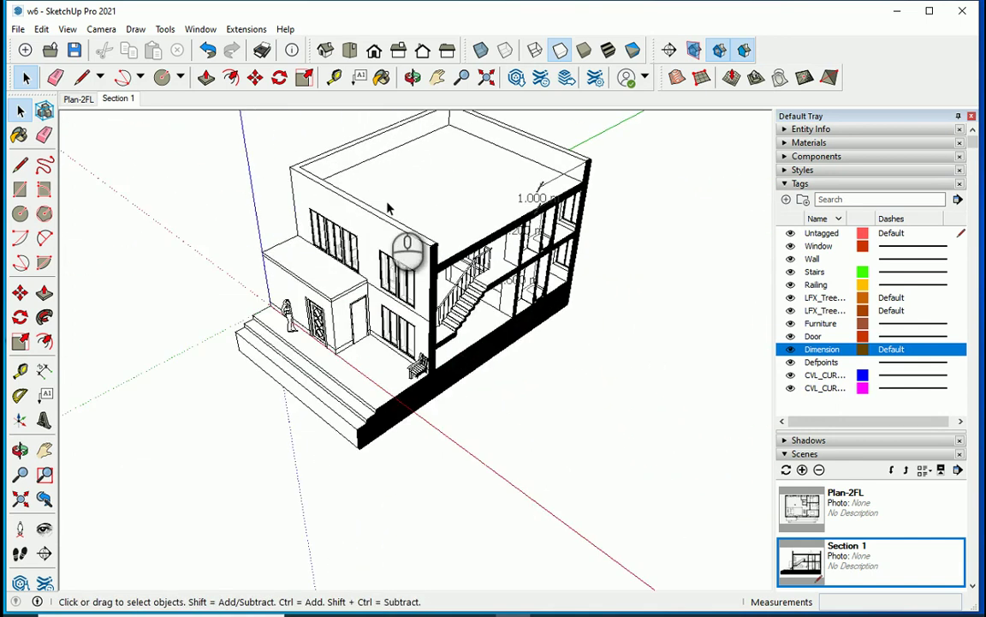
{"action": "middle_click_drag", "start_coordinate": [548, 403], "coordinate": [535, 293]}
{"action": "scroll", "coordinate": [531, 244], "scroll_direction": "down", "scroll_amount": 2}
{"action": "scroll", "coordinate": [528, 247], "scroll_direction": "up", "scroll_amount": 2}
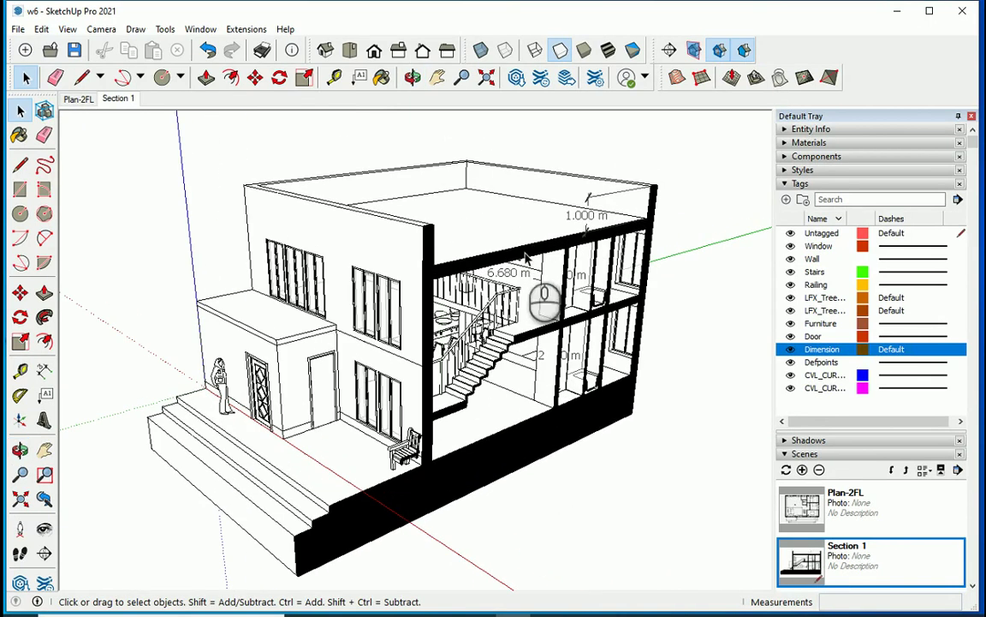
{"action": "middle_click_drag", "start_coordinate": [432, 360], "coordinate": [411, 355]}
{"action": "scroll", "coordinate": [296, 376], "scroll_direction": "up", "scroll_amount": 1}
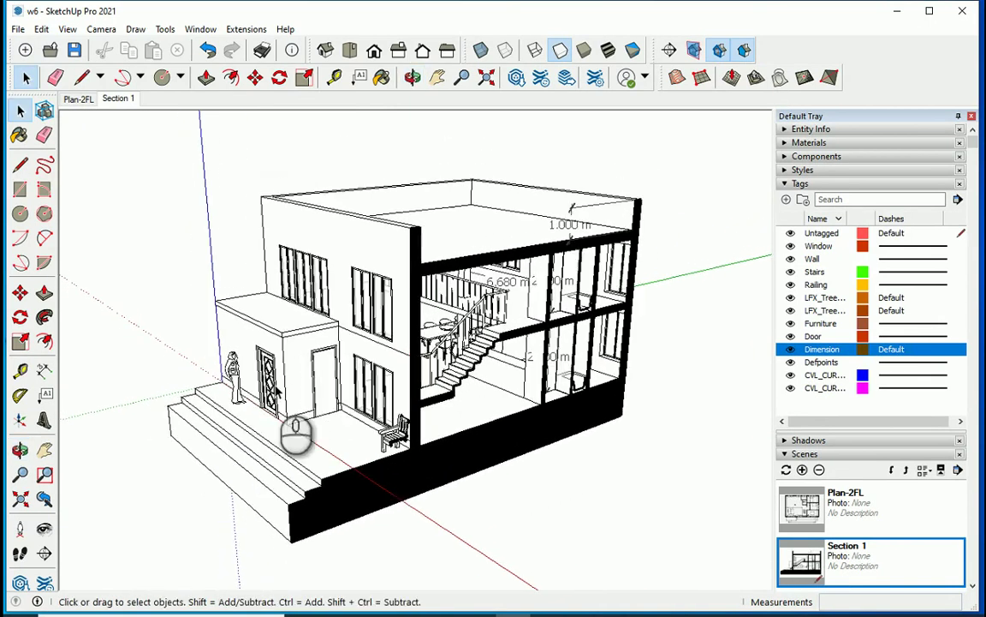
{"action": "scroll", "coordinate": [204, 374], "scroll_direction": "up", "scroll_amount": 1}
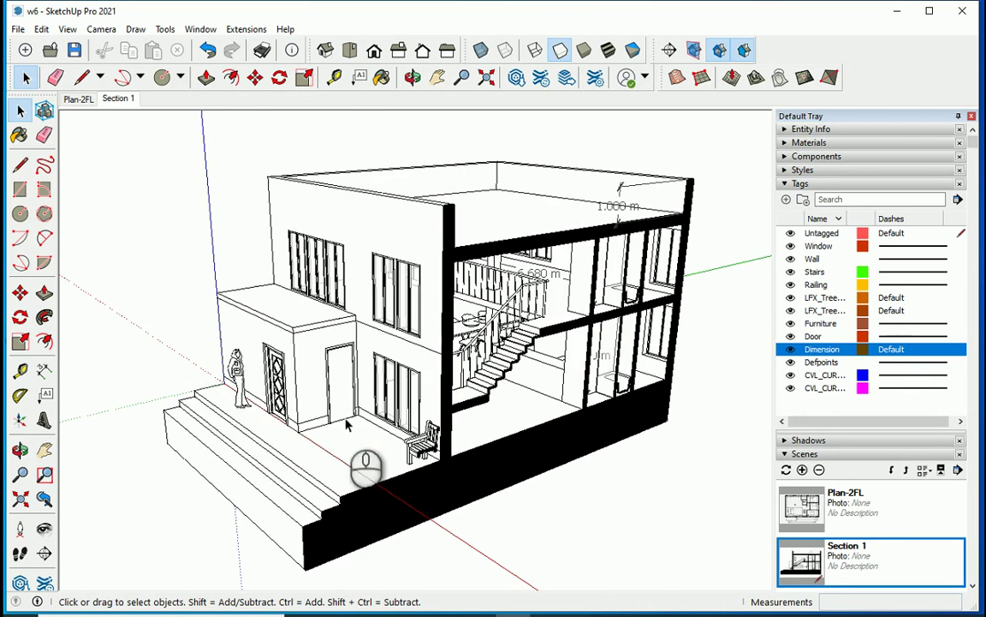
{"action": "scroll", "coordinate": [370, 480], "scroll_direction": "up", "scroll_amount": 1}
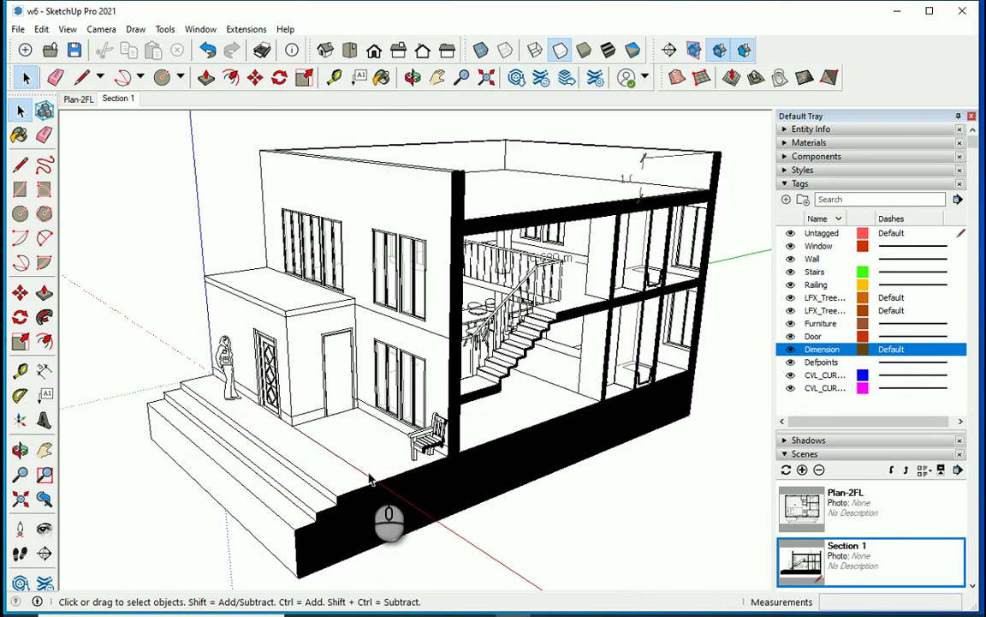
{"action": "middle_click_drag", "start_coordinate": [368, 463], "coordinate": [374, 437]}
{"action": "scroll", "coordinate": [292, 482], "scroll_direction": "up", "scroll_amount": 1}
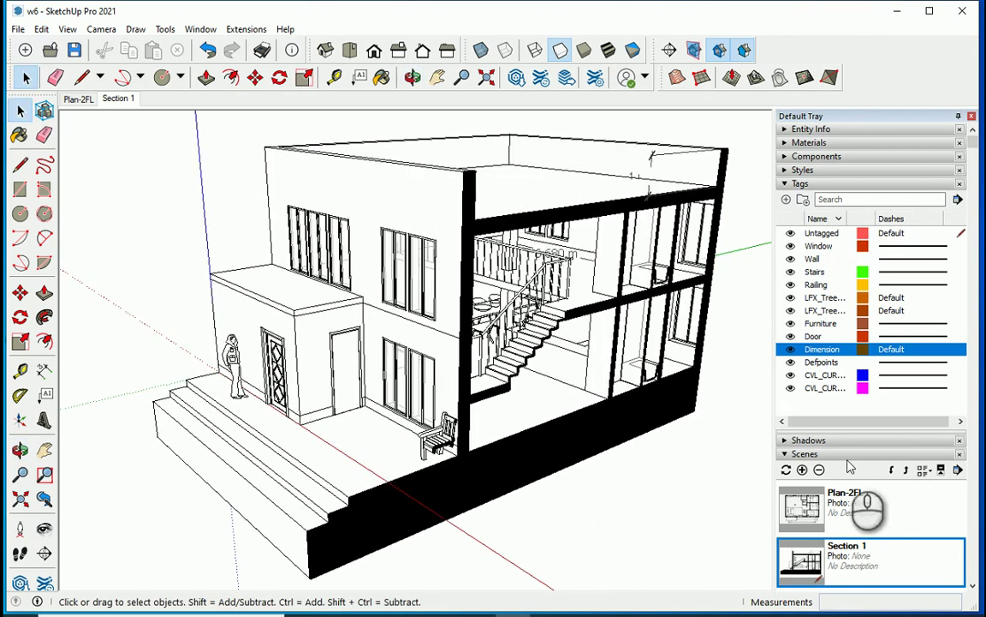
Step: Add a new scene and rename it Section-Perspective
{"action": "left_click", "coordinate": [802, 469]}
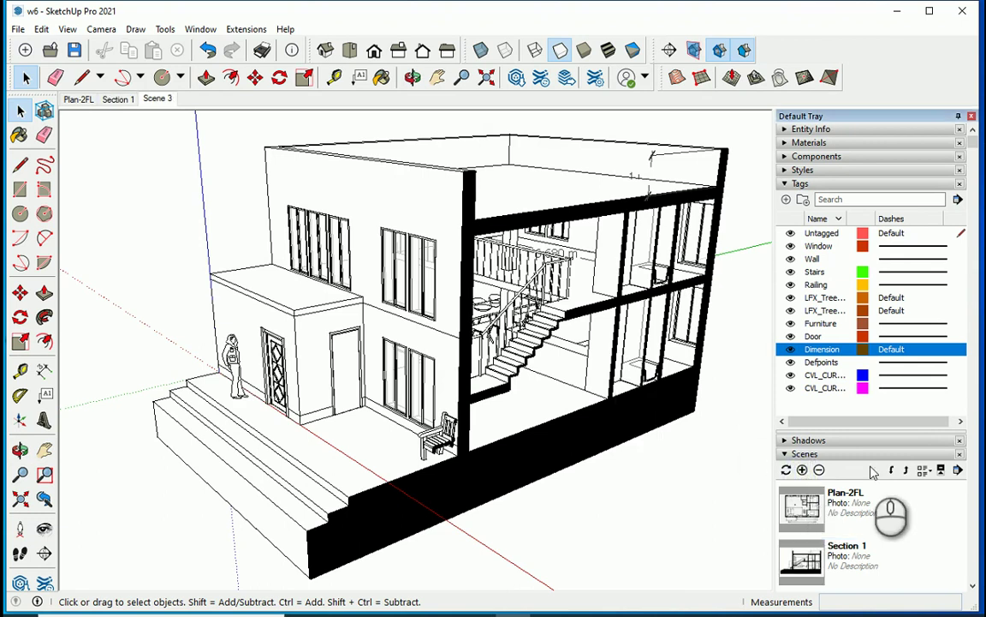
{"action": "scroll", "coordinate": [881, 452], "scroll_direction": "down", "scroll_amount": 6}
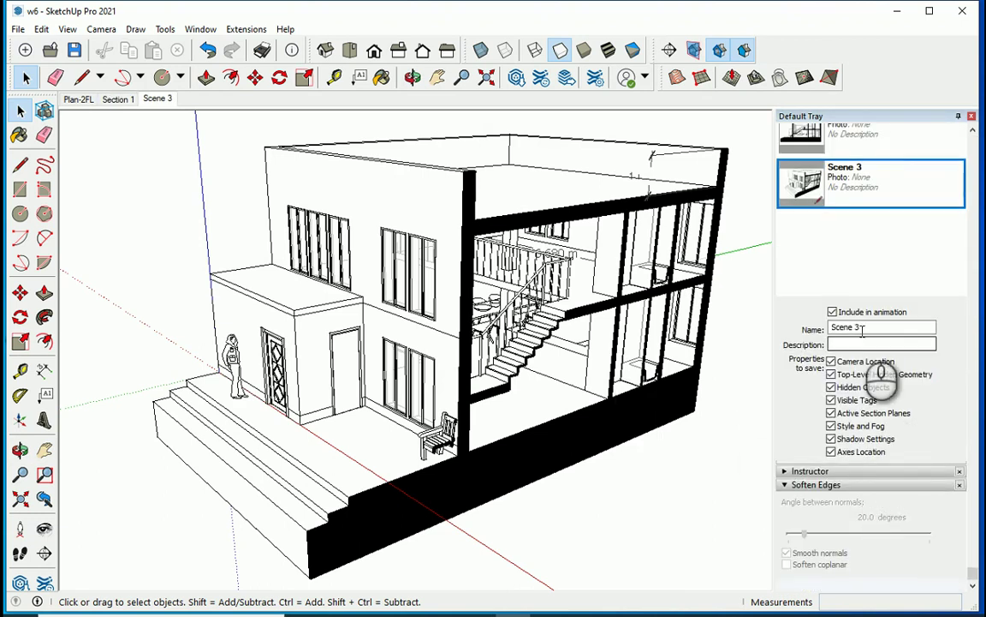
{"action": "right_click", "coordinate": [165, 99]}
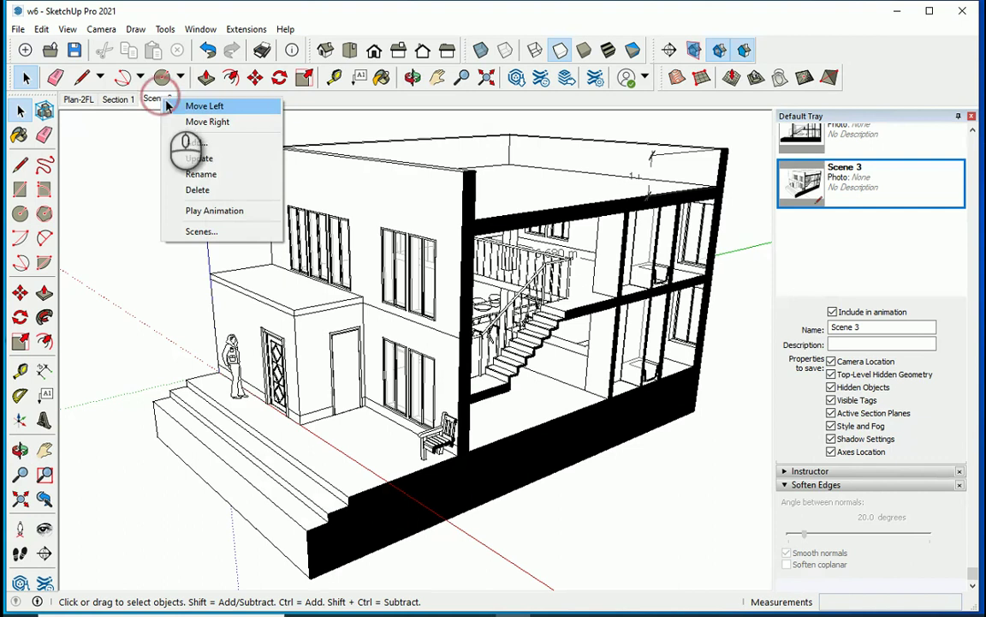
{"action": "left_click", "coordinate": [204, 173]}
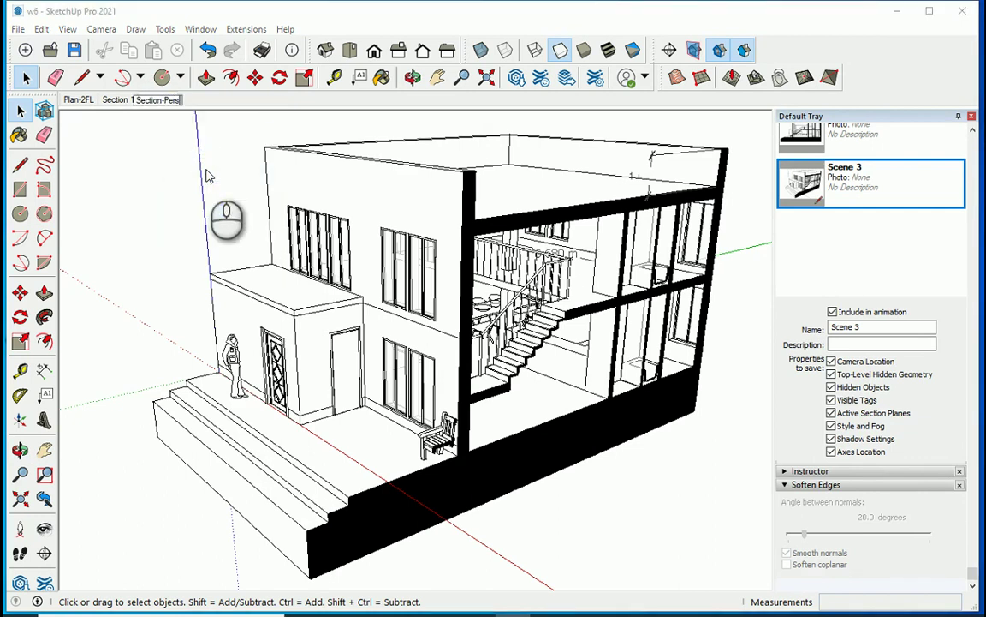
{"action": "left_click", "coordinate": [207, 176]}
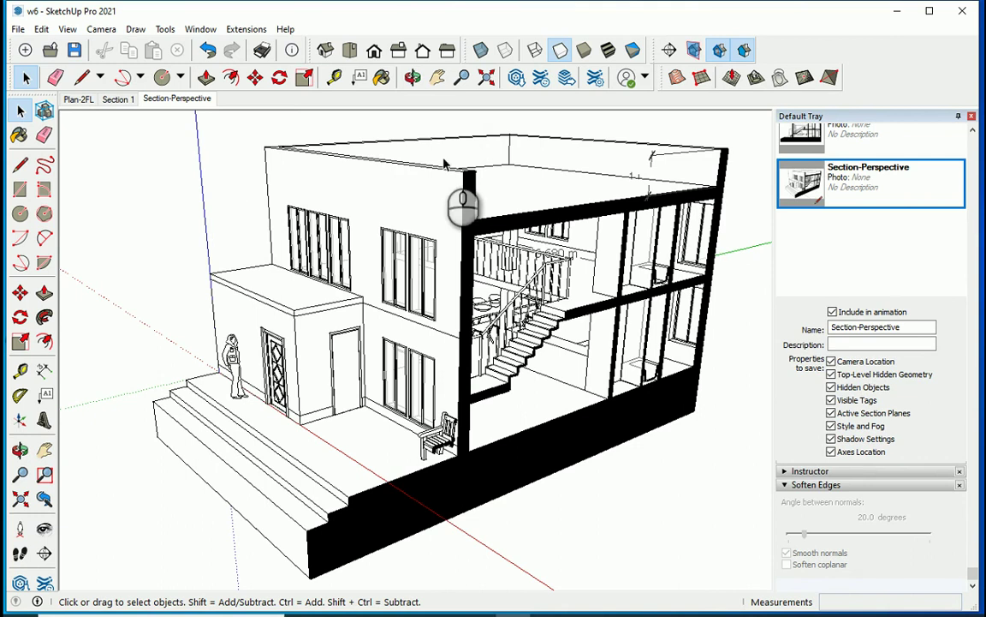
Step: Hide the Dimension tag and update Section-Perspective to save that
{"action": "scroll", "coordinate": [957, 359], "scroll_direction": "up", "scroll_amount": 6}
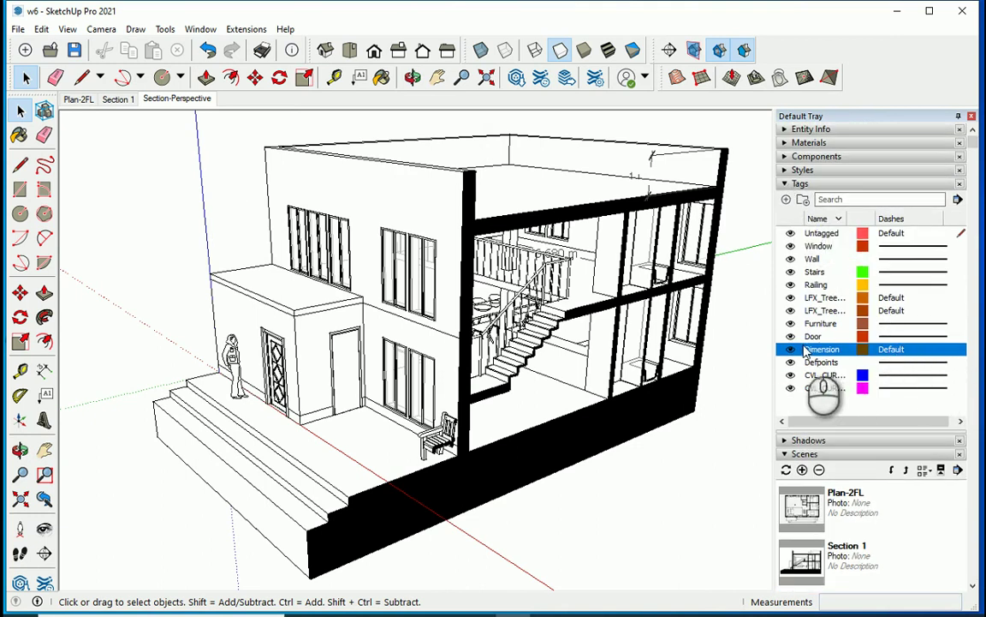
{"action": "left_click", "coordinate": [791, 350]}
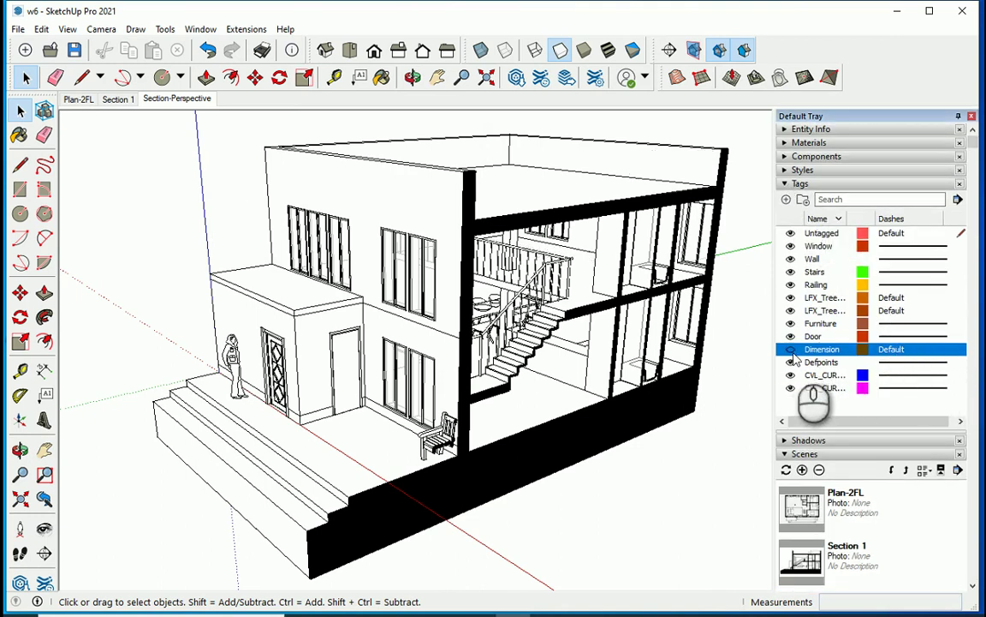
{"action": "right_click", "coordinate": [174, 100]}
{"action": "left_click", "coordinate": [212, 156]}
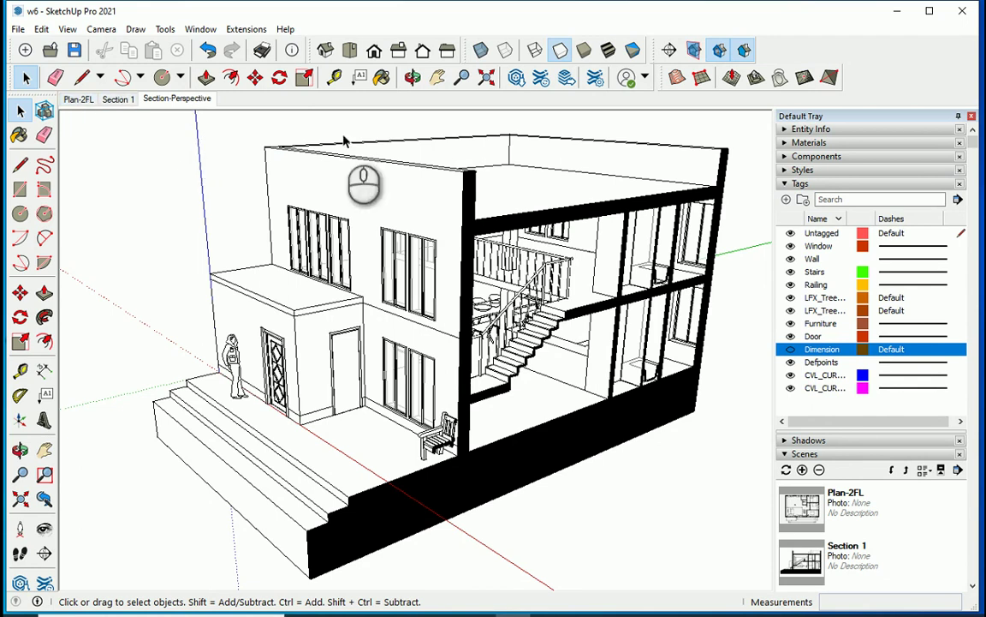
Step: Show the Default Styles collection in the Styles panel, then switch to the Plan-2FL scene
{"action": "left_click", "coordinate": [786, 184]}
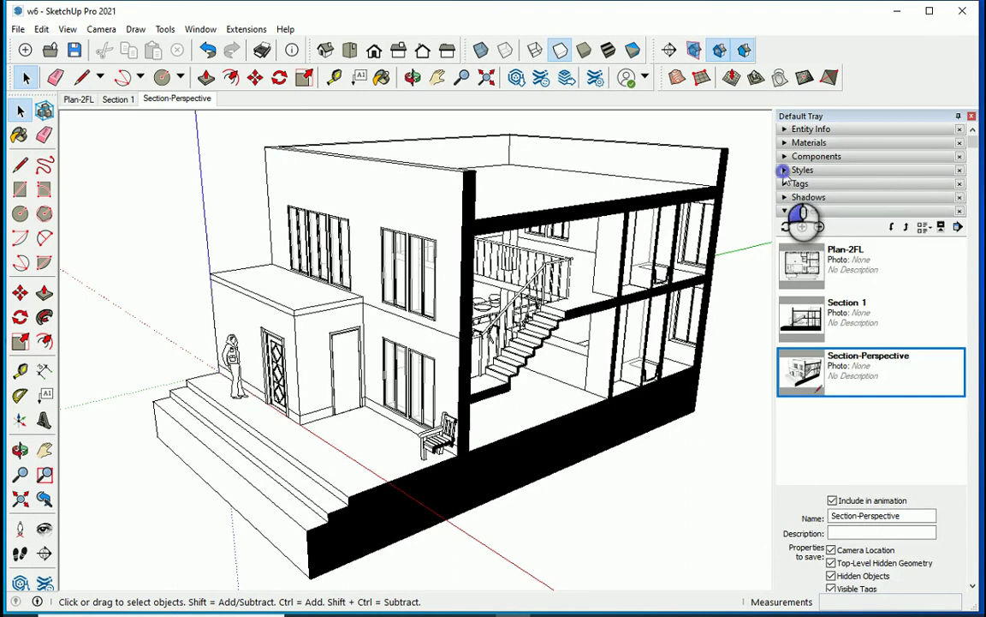
{"action": "left_click", "coordinate": [793, 171]}
{"action": "left_click", "coordinate": [791, 242]}
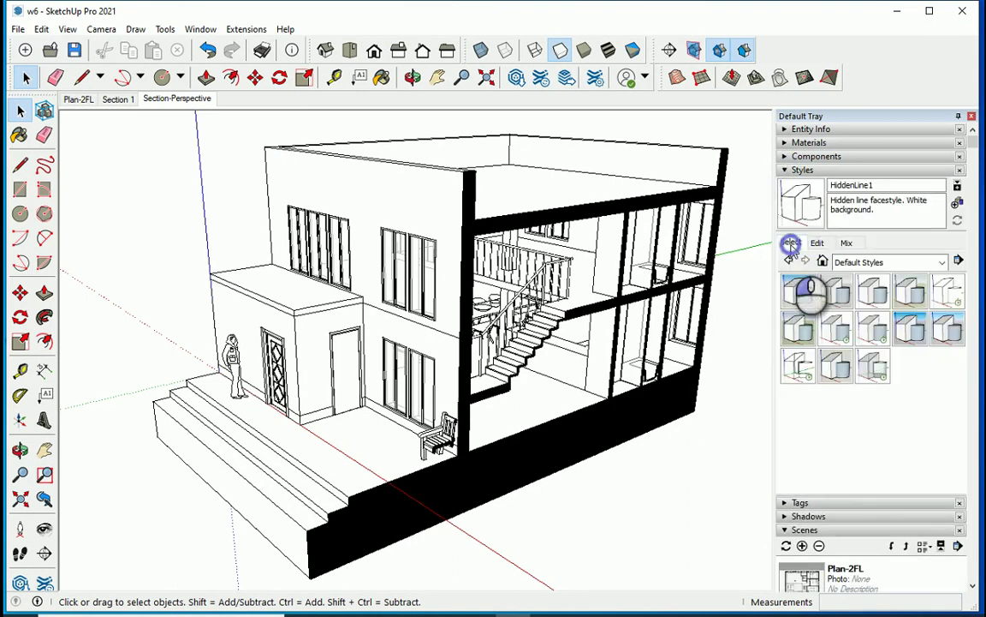
{"action": "left_click", "coordinate": [941, 263]}
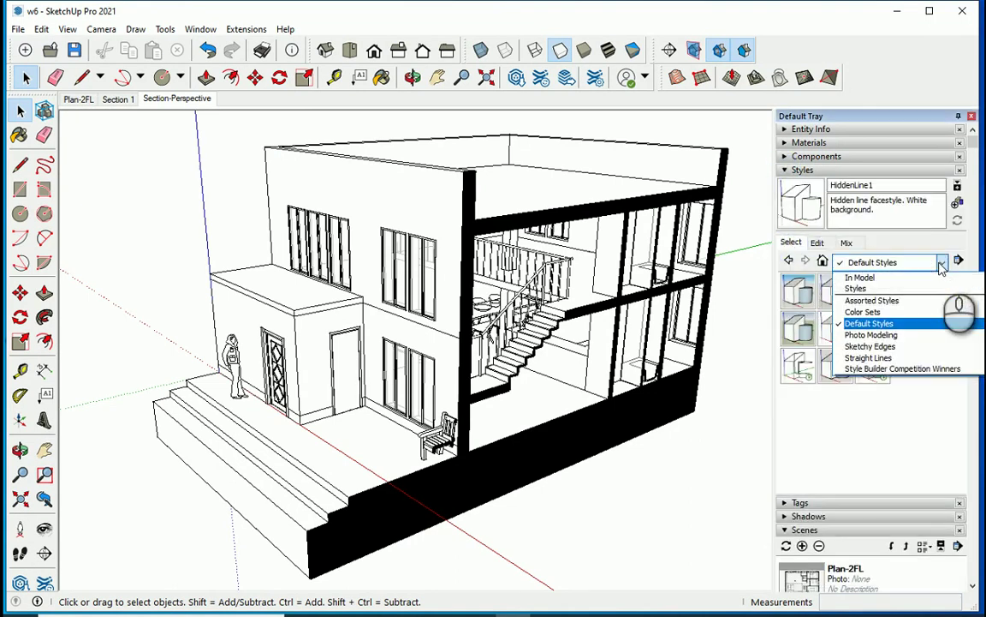
{"action": "left_click", "coordinate": [941, 263]}
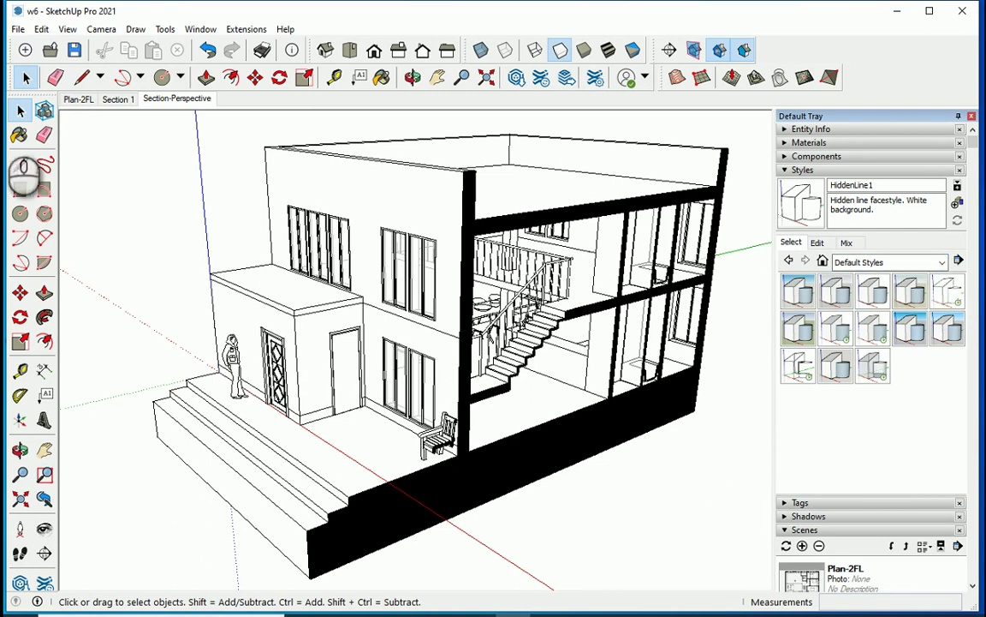
{"action": "left_click", "coordinate": [78, 99]}
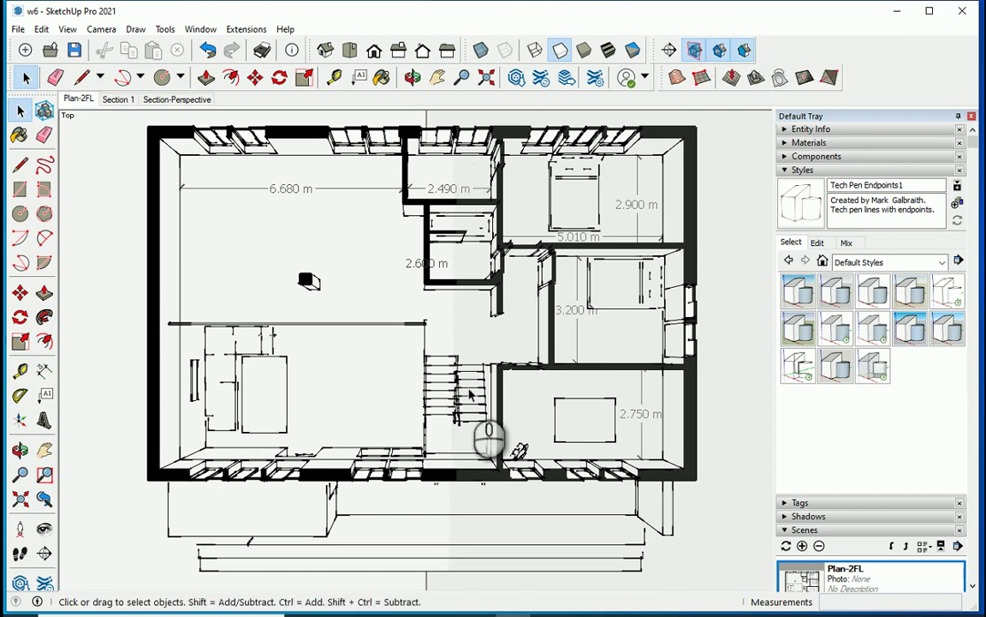
Step: Hide section planes and update the Plan-2FL scene with that change
{"action": "left_click", "coordinate": [693, 53]}
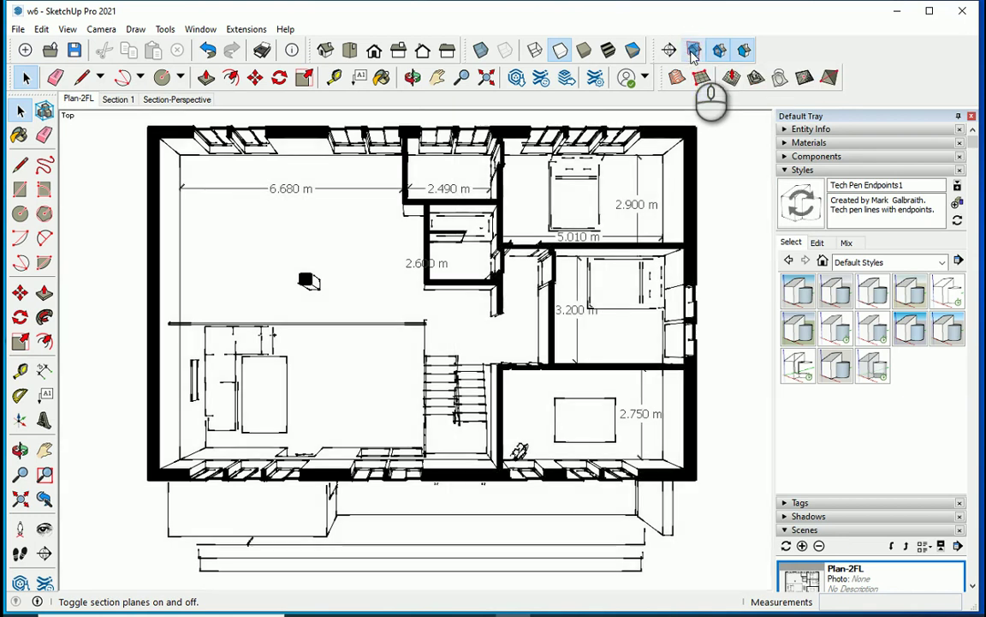
{"action": "right_click", "coordinate": [79, 100]}
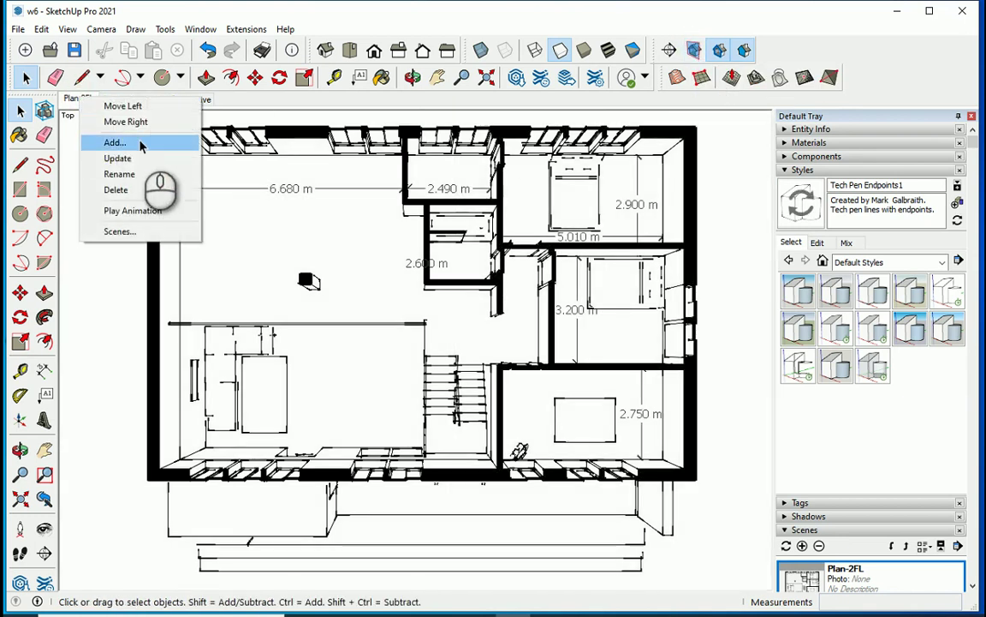
{"action": "left_click", "coordinate": [148, 159]}
{"action": "left_click", "coordinate": [490, 379]}
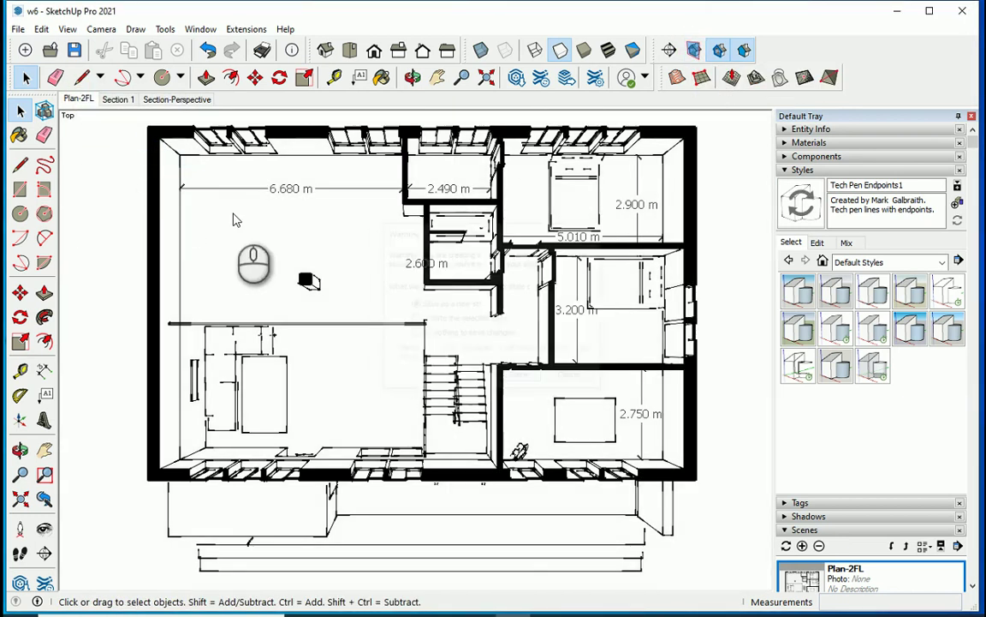
Step: Hide section planes in the Section 1 and Section-Perspective scenes too
{"action": "left_click", "coordinate": [114, 101]}
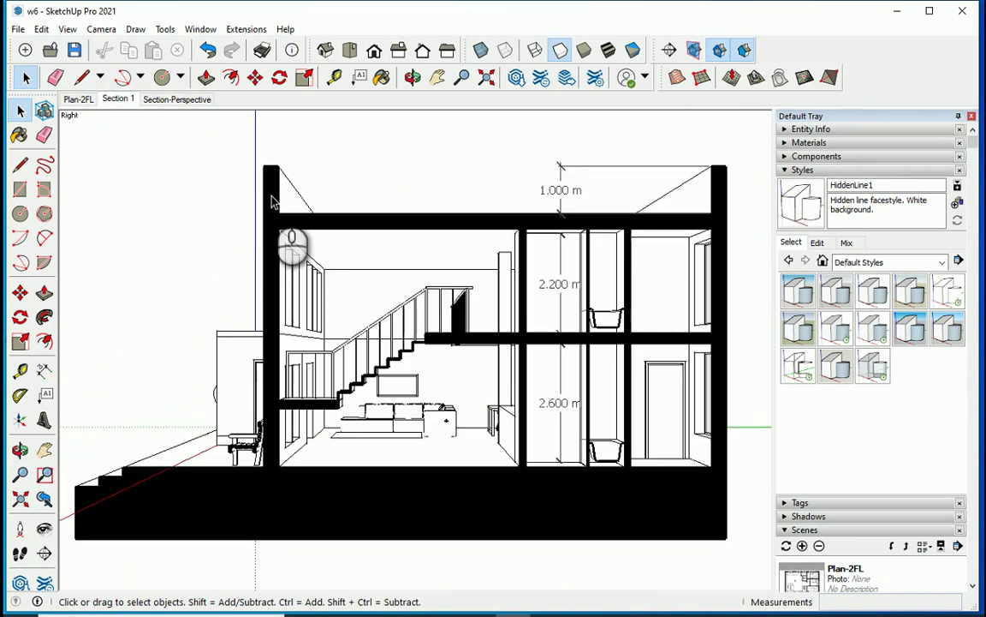
{"action": "left_click", "coordinate": [696, 52]}
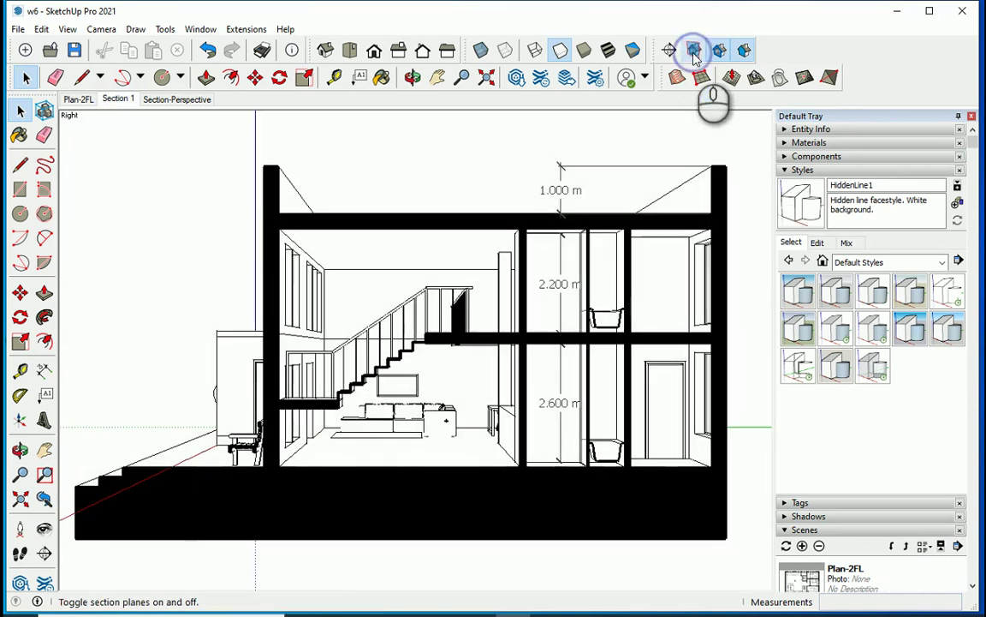
{"action": "left_click", "coordinate": [180, 99]}
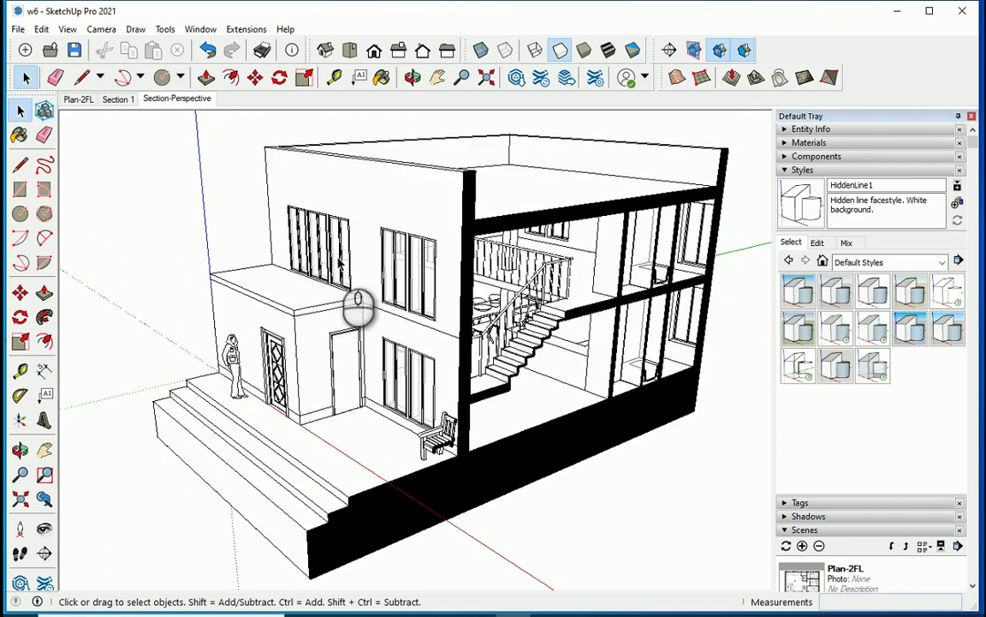
{"action": "left_click", "coordinate": [696, 52]}
{"action": "left_click", "coordinate": [695, 51]}
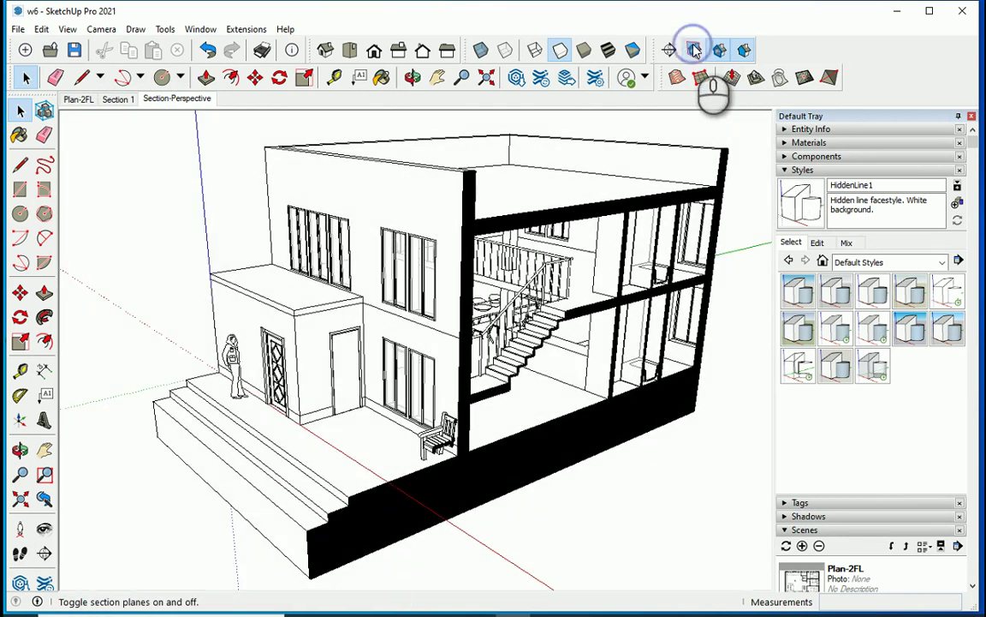